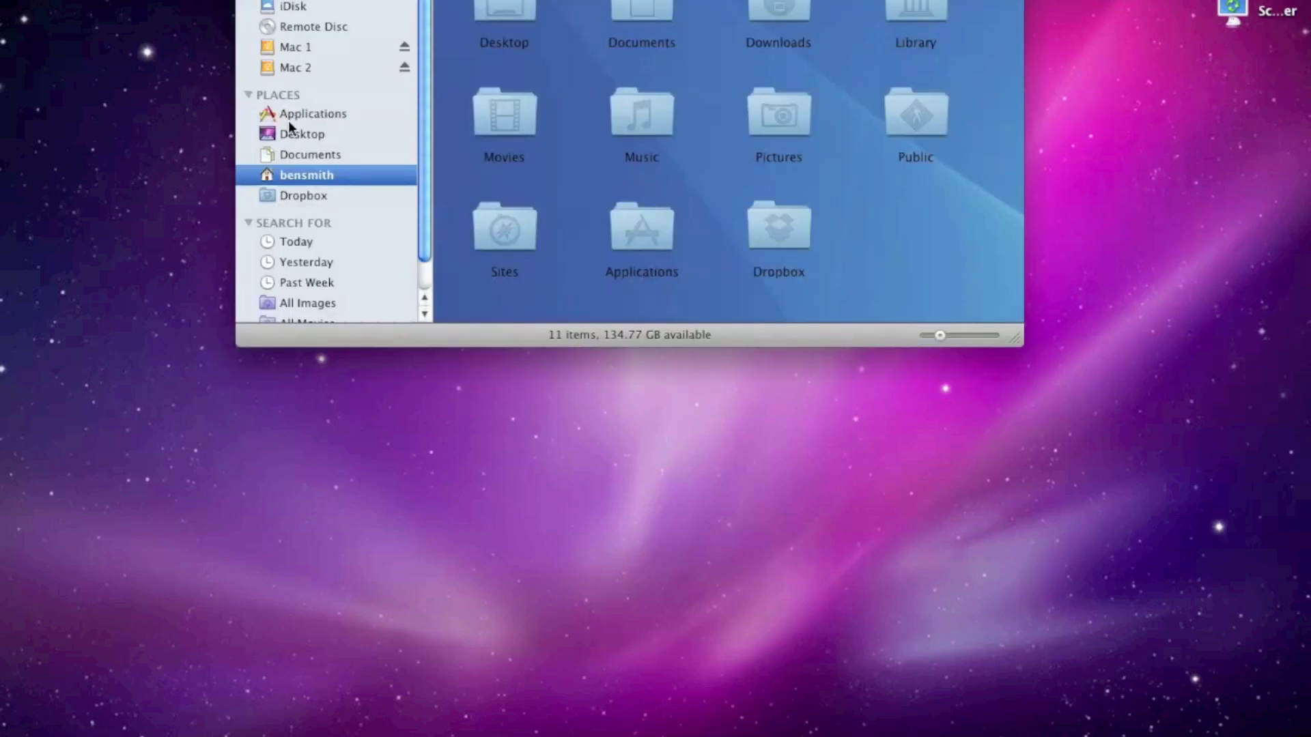
Step: Open Finder's Applications folder and double-click iDVD to launch it
left_click(301, 133)
left_click(304, 116)
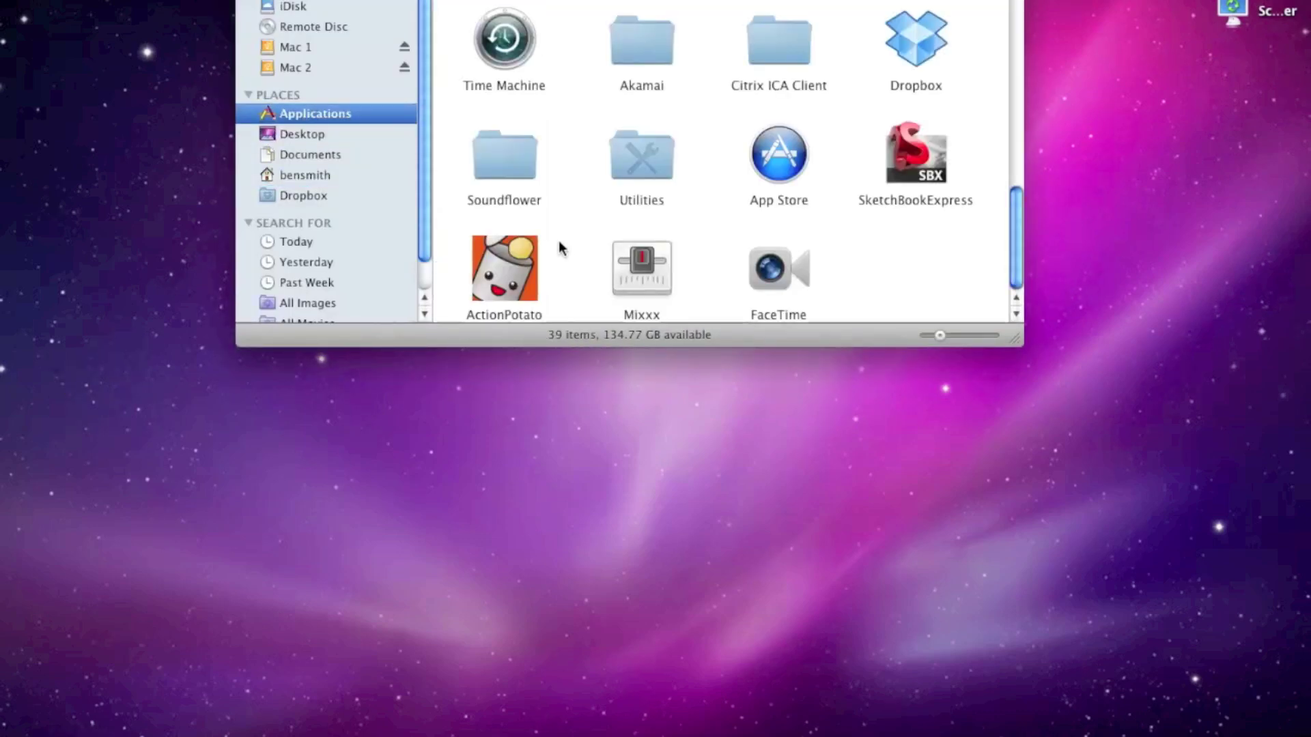
scroll(559, 247, "up", 5)
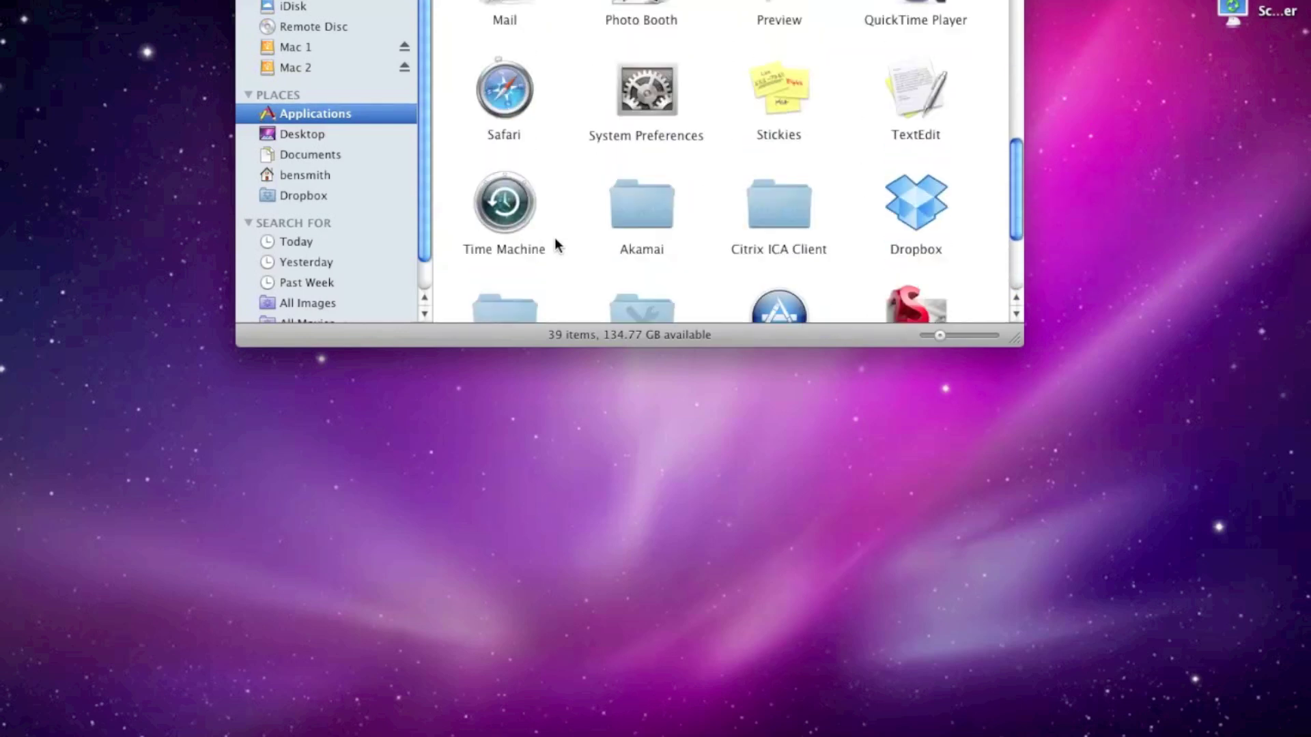
scroll(557, 244, "up", 5)
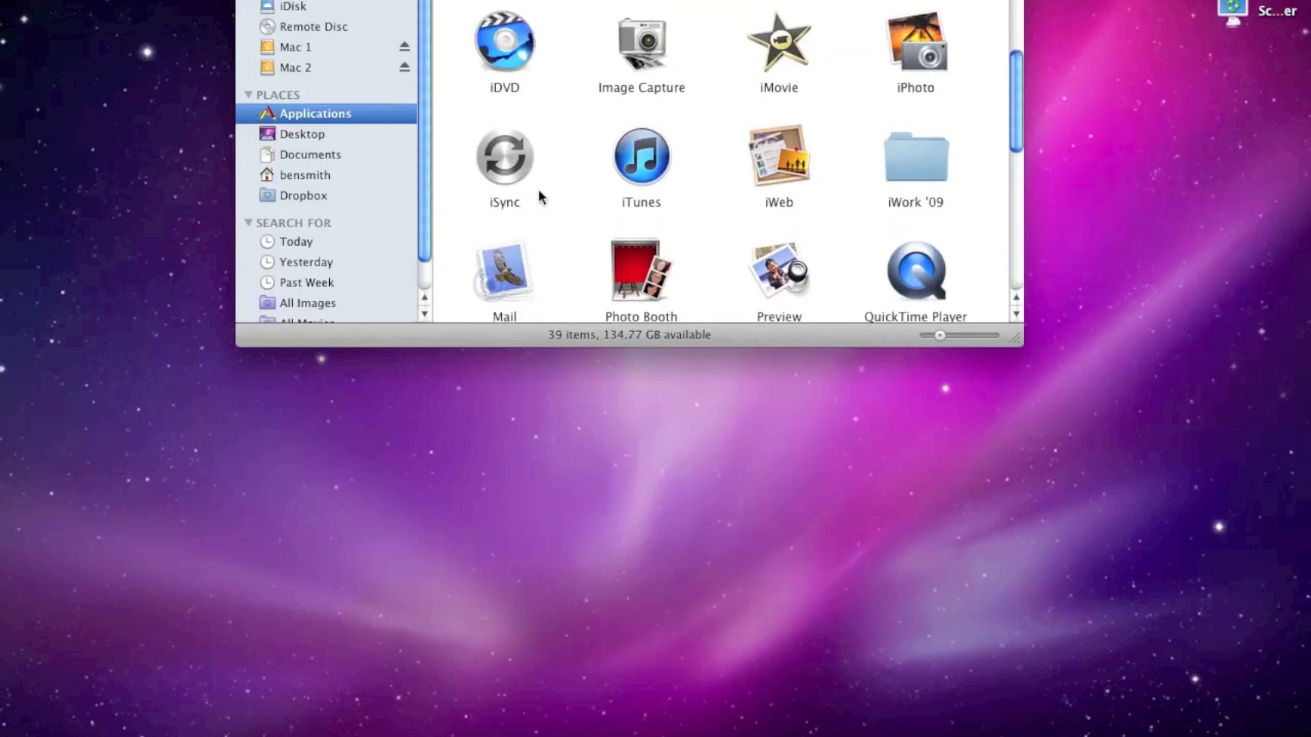
double_click(489, 51)
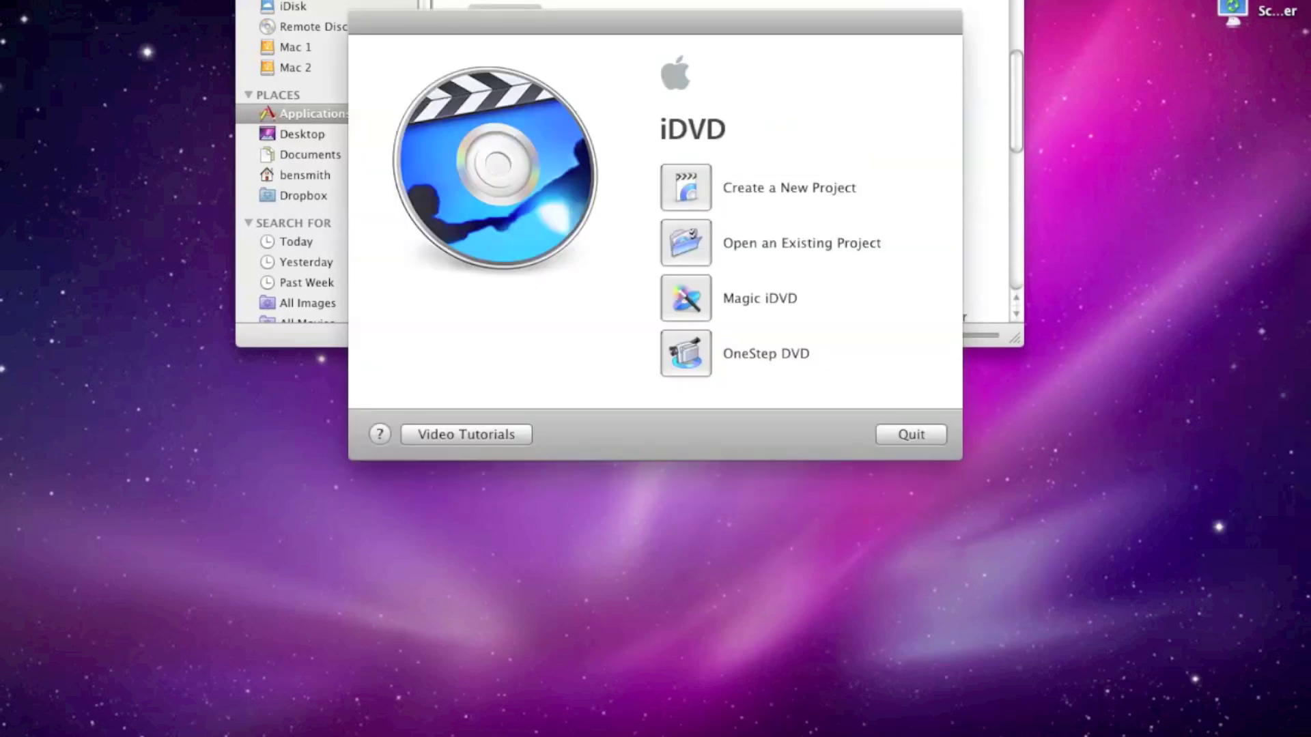
Step: Create a new Widescreen (16:9) project named 'My Great DVD' in Documents
key("super+alt+h")
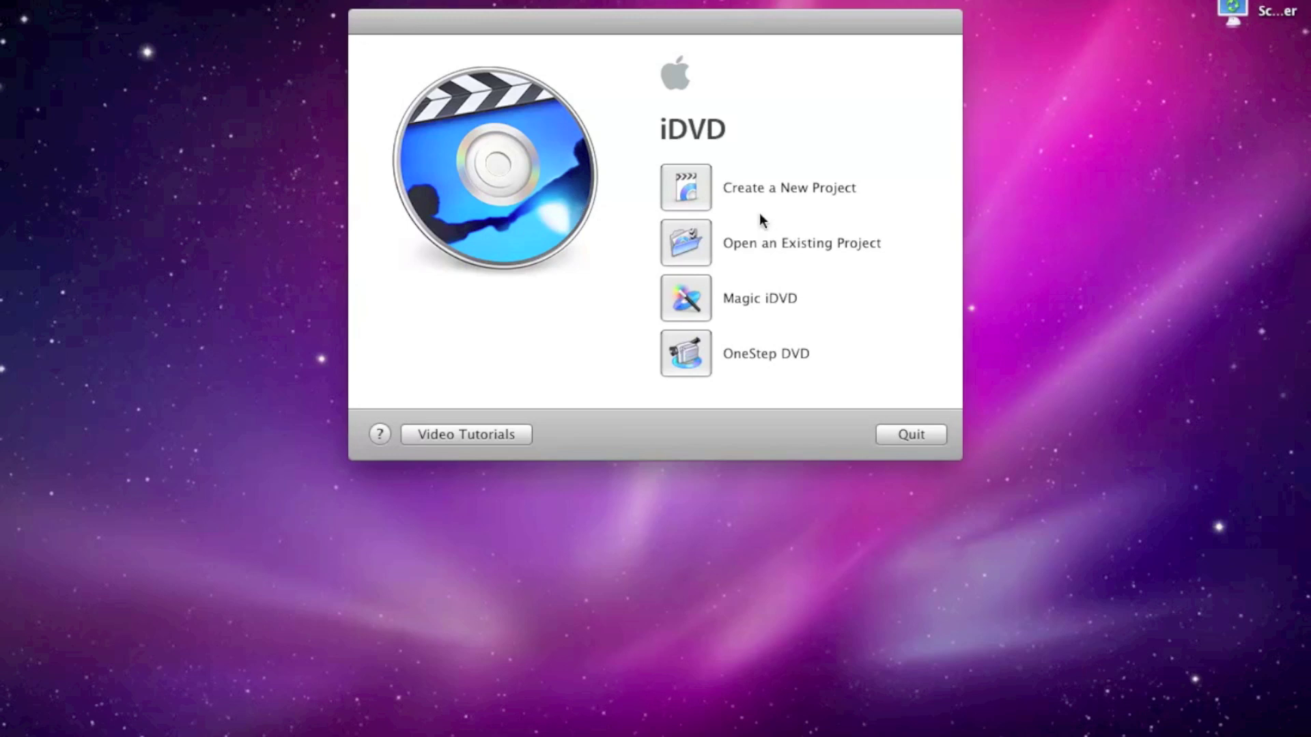
left_click(683, 193)
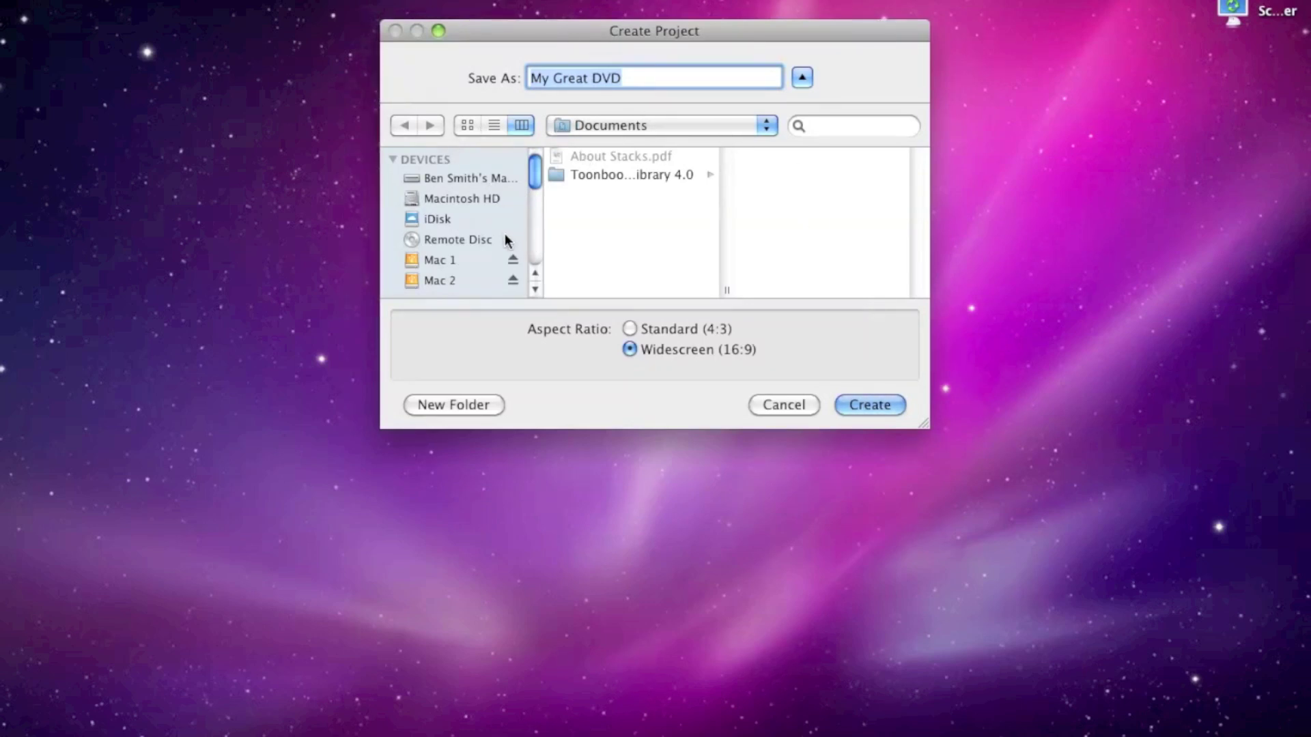
scroll(505, 238, "down", 3)
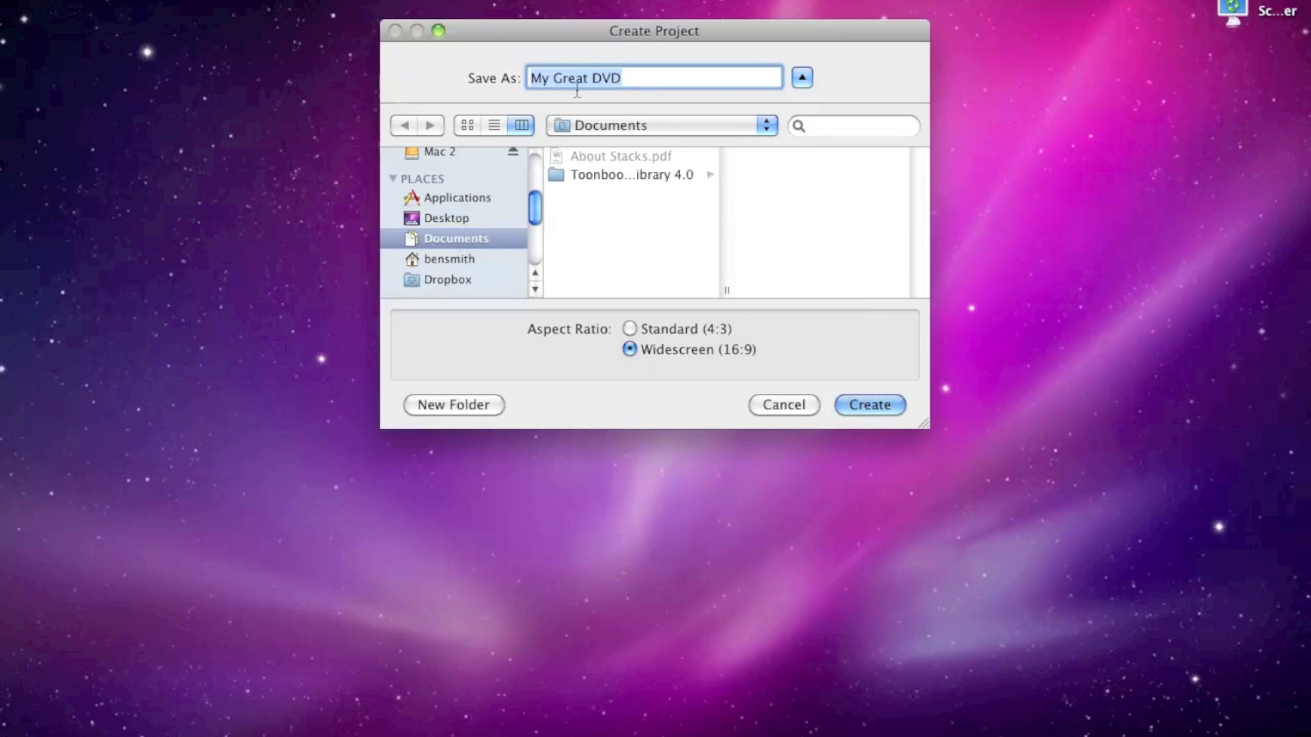
left_click(644, 79)
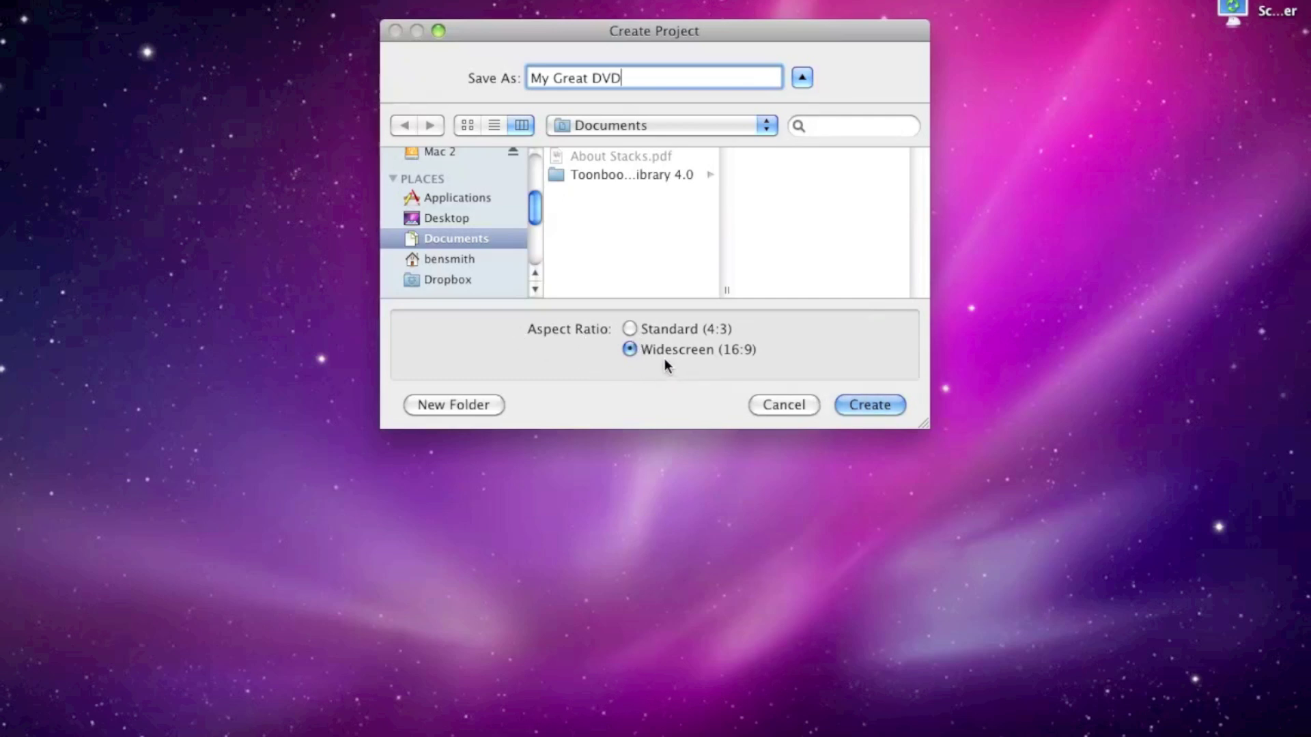
left_click(888, 404)
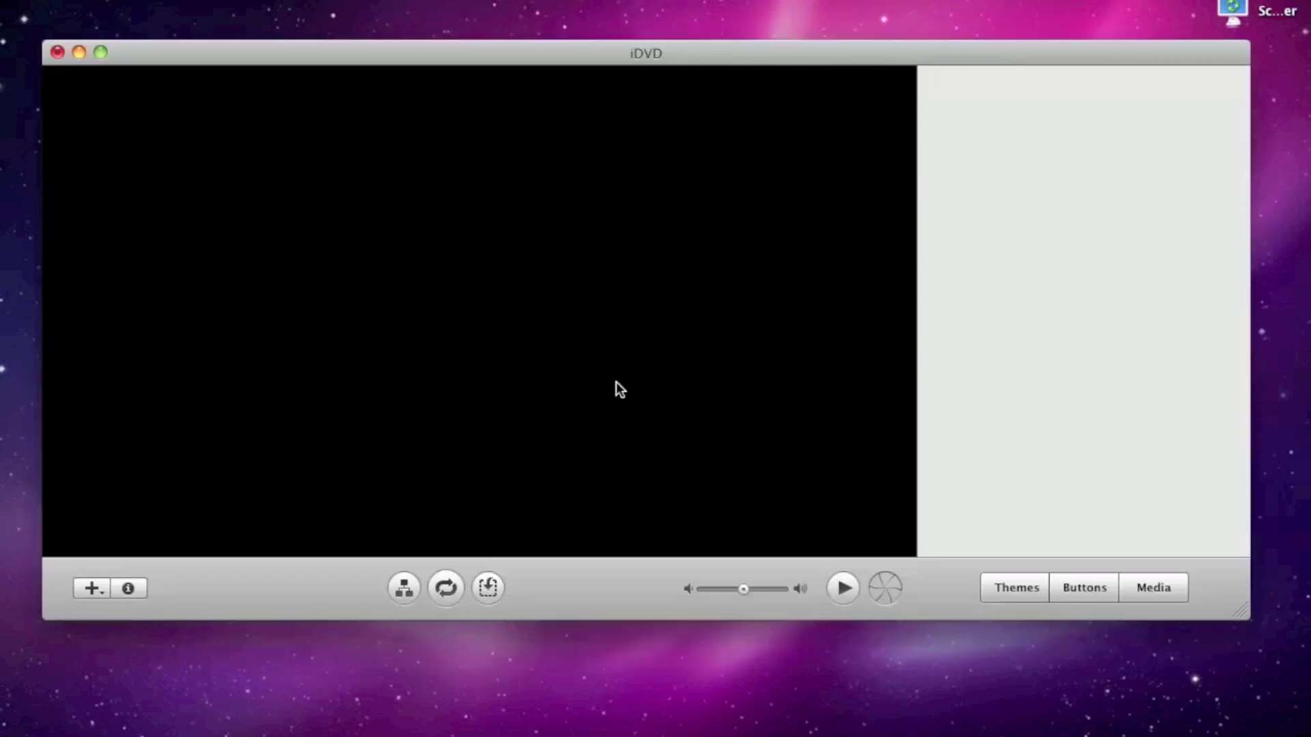
Step: Try Revolution's Main and Chapters designs, then settle on Revolution Main for the menu
mouse_move(653, 56)
left_mouse_down()
mouse_move(688, 0)
mouse_move(629, 64)
mouse_move(640, 52)
left_mouse_up()
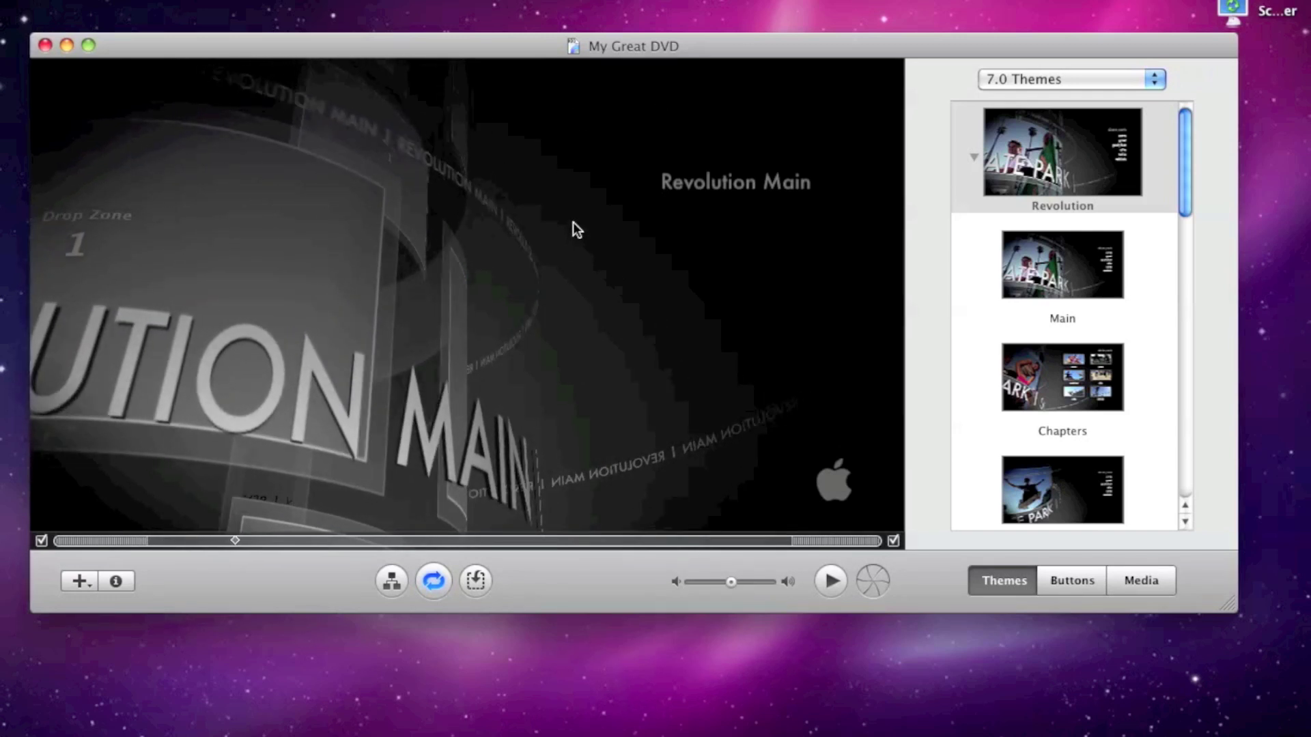
left_click(1075, 307)
left_click(1080, 338)
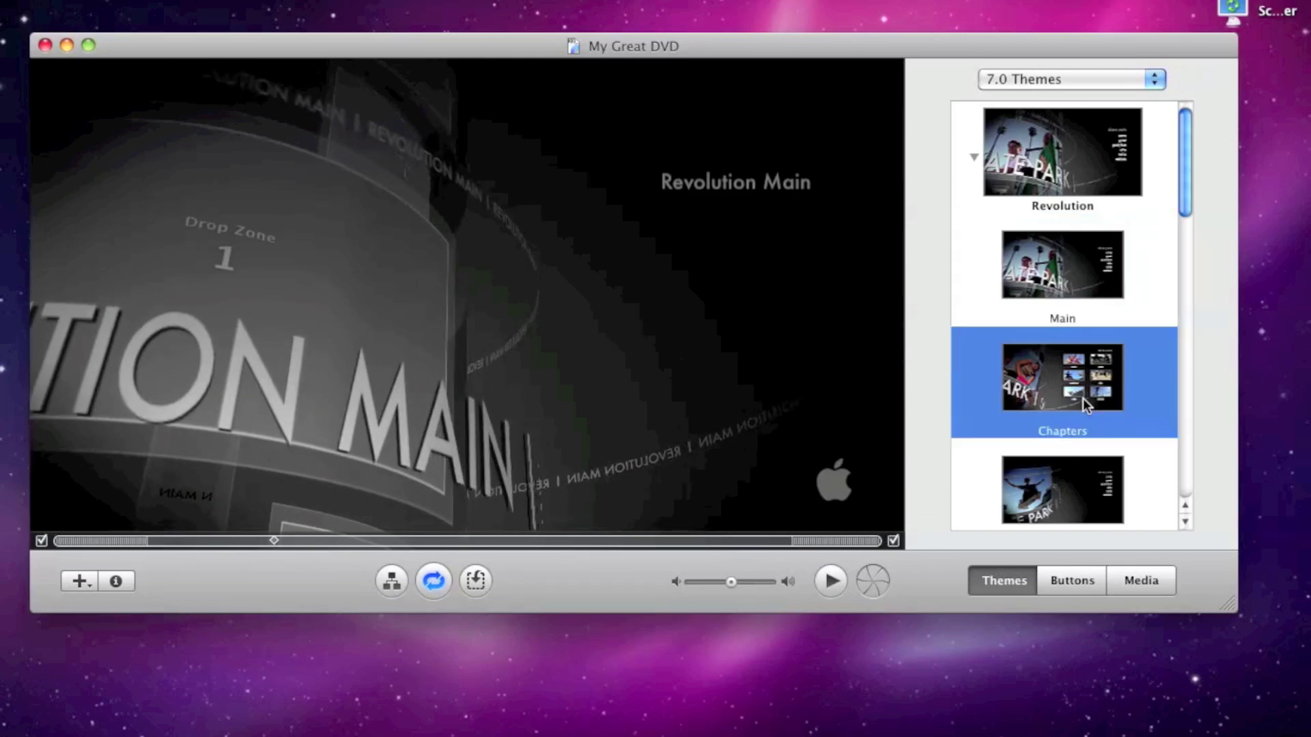
scroll(1065, 293, "down", 10)
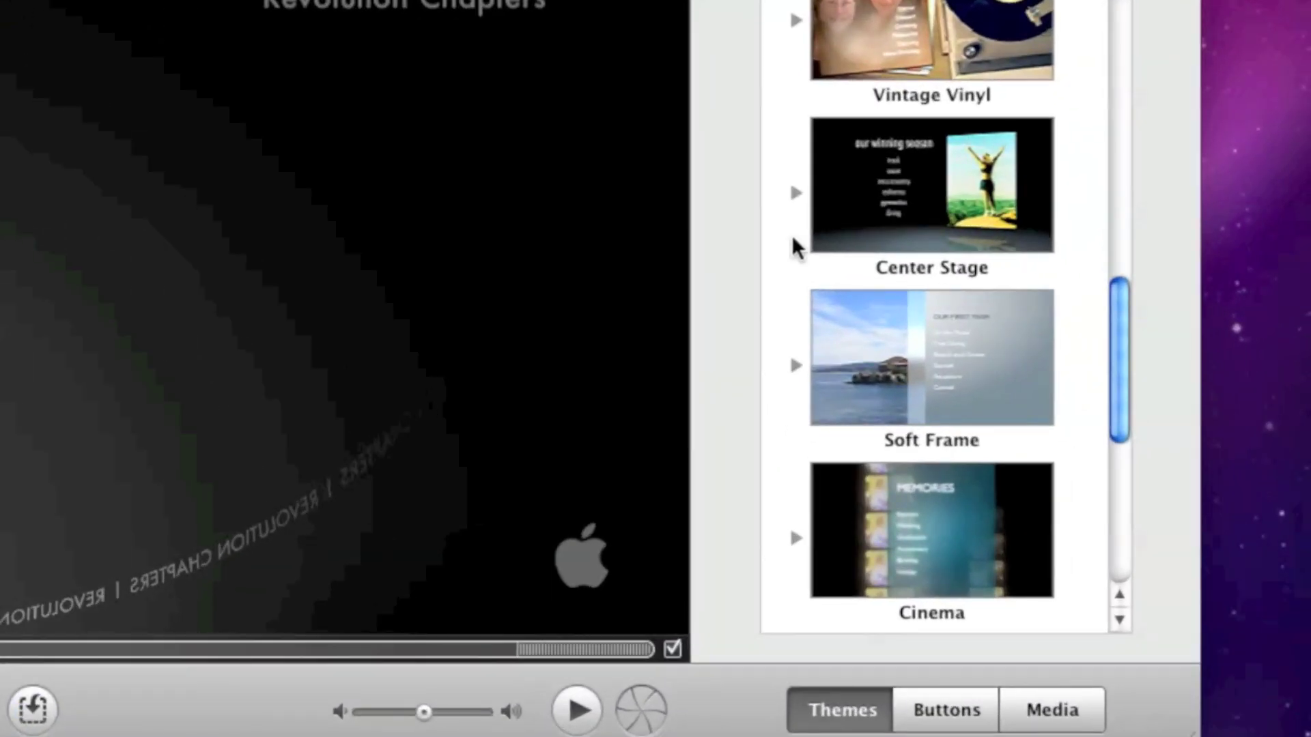
scroll(793, 239, "down", 6)
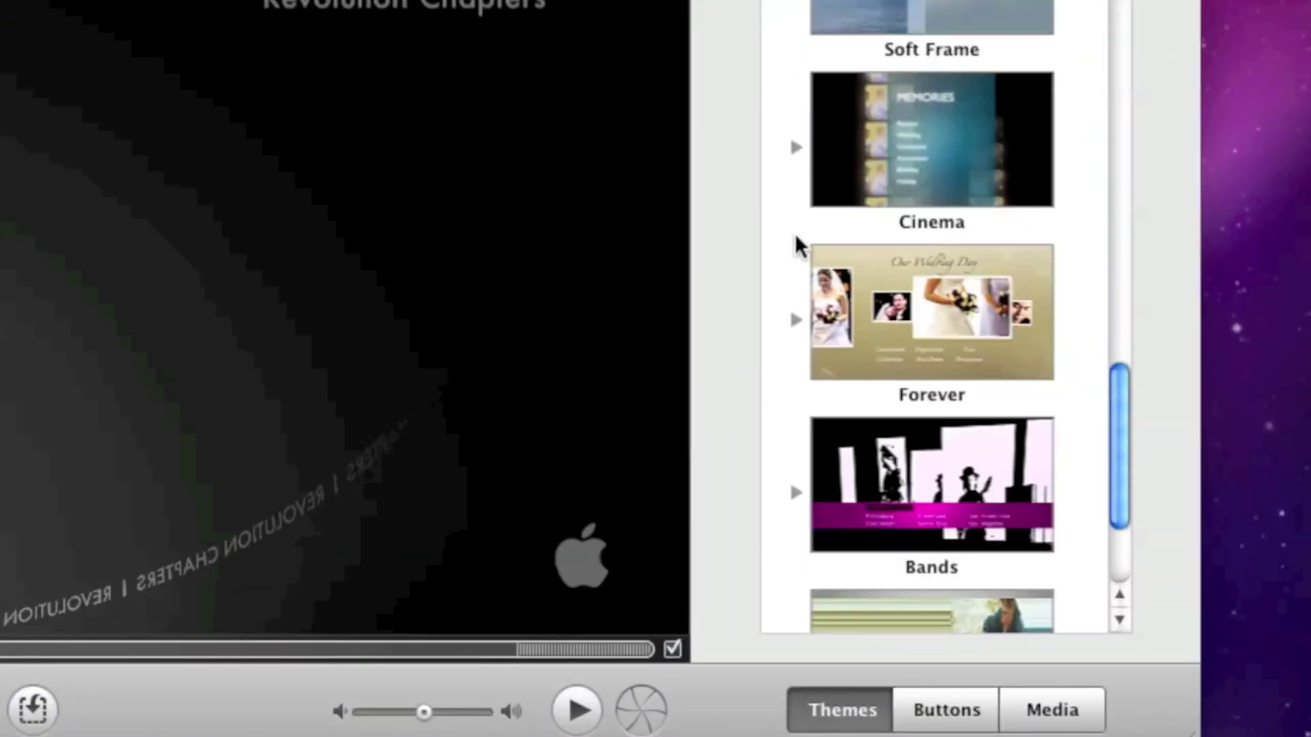
scroll(796, 234, "up", 4)
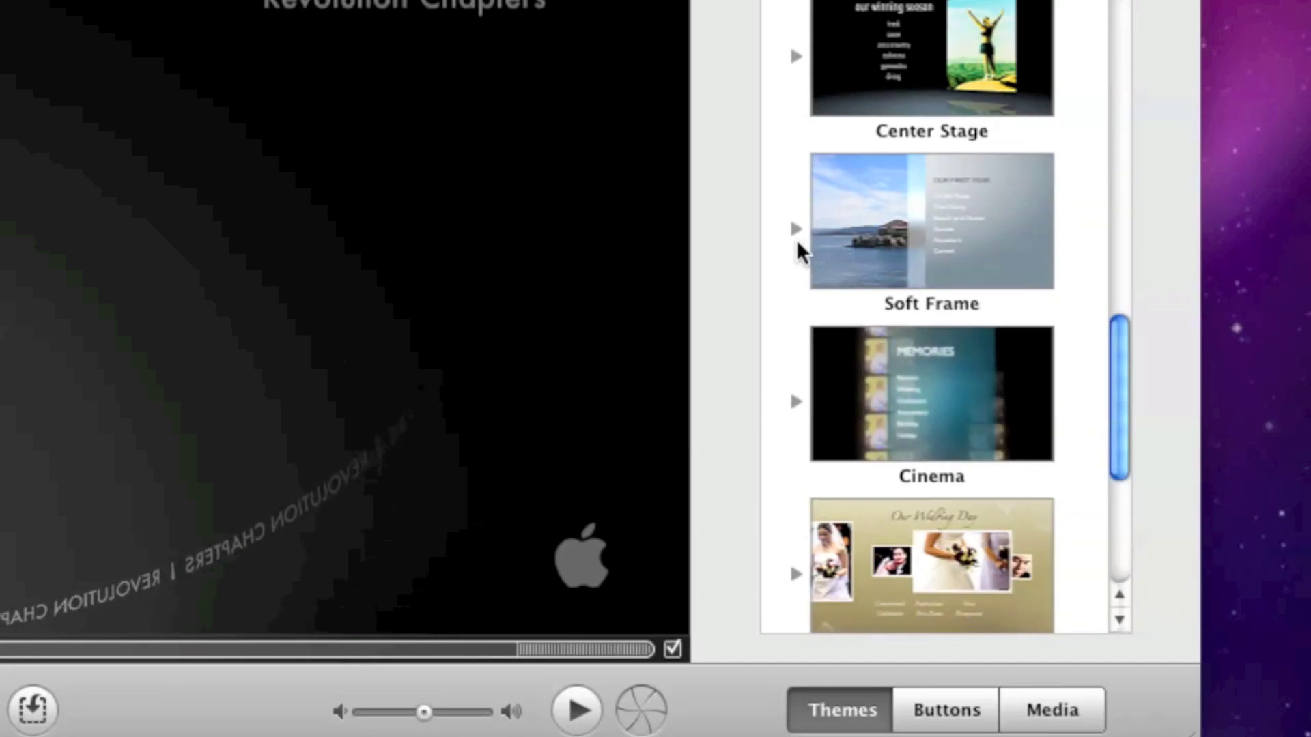
scroll(796, 239, "up", 5)
scroll(805, 240, "up", 5)
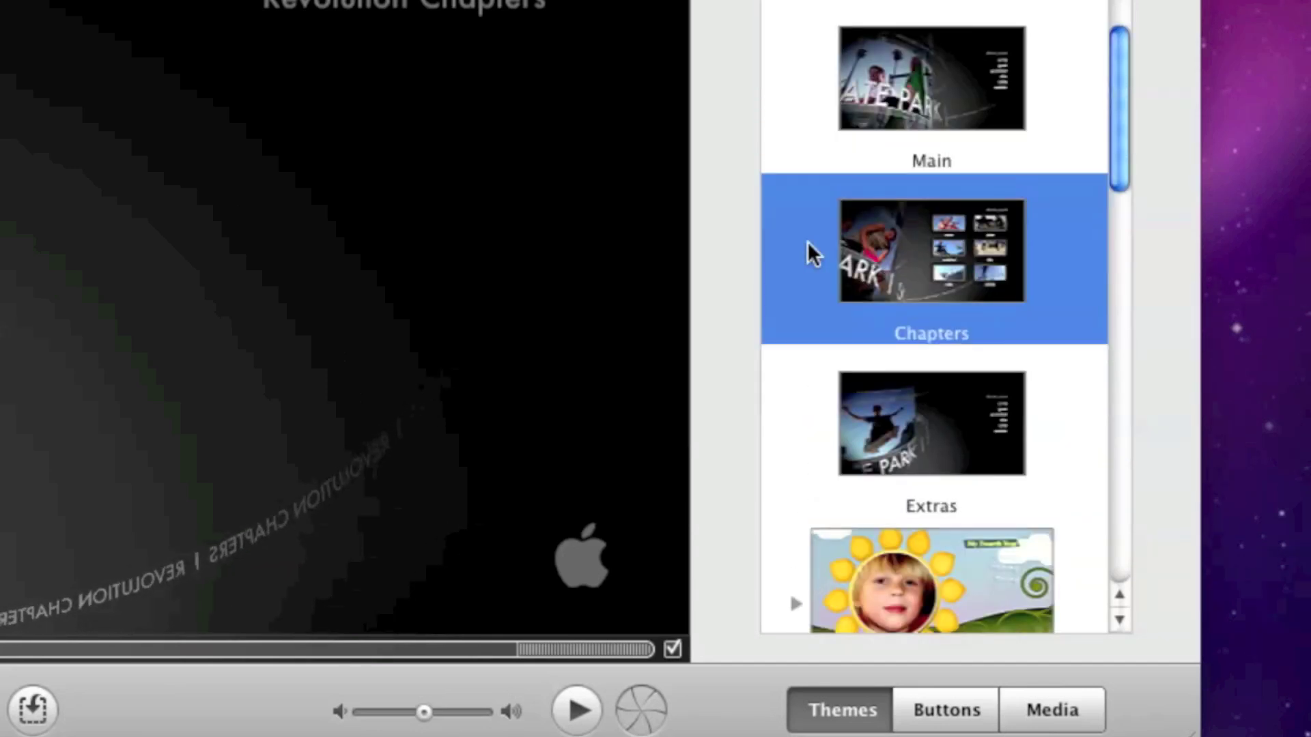
left_click(896, 44)
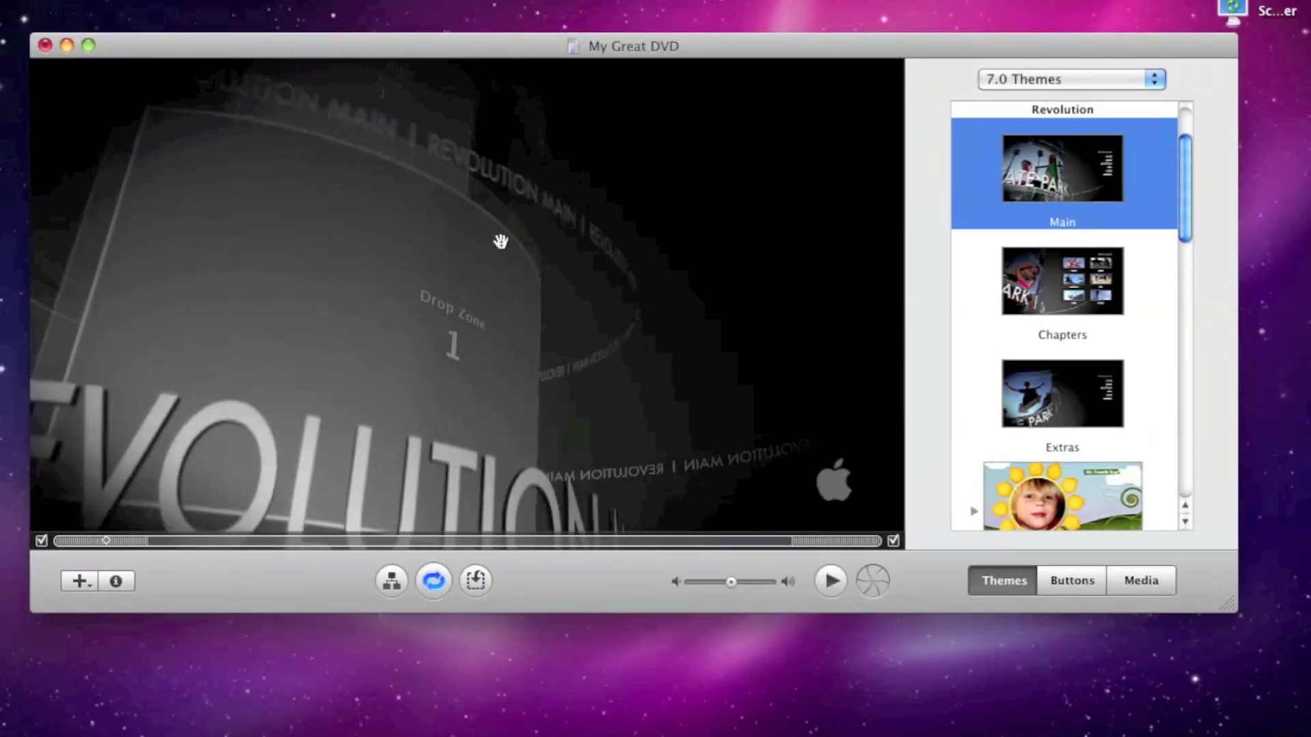
left_click(1110, 583)
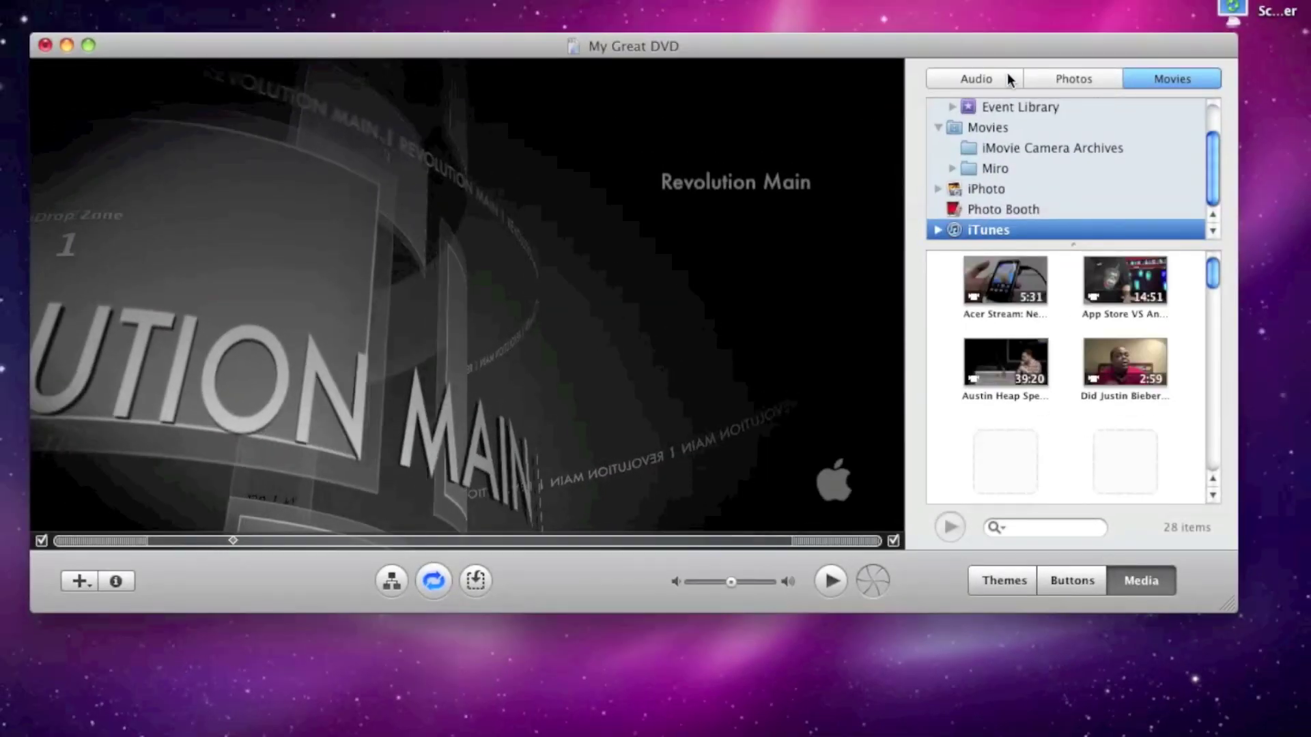
Step: Browse the iPhoto library in the Photos pane and show its Events
left_click(1081, 76)
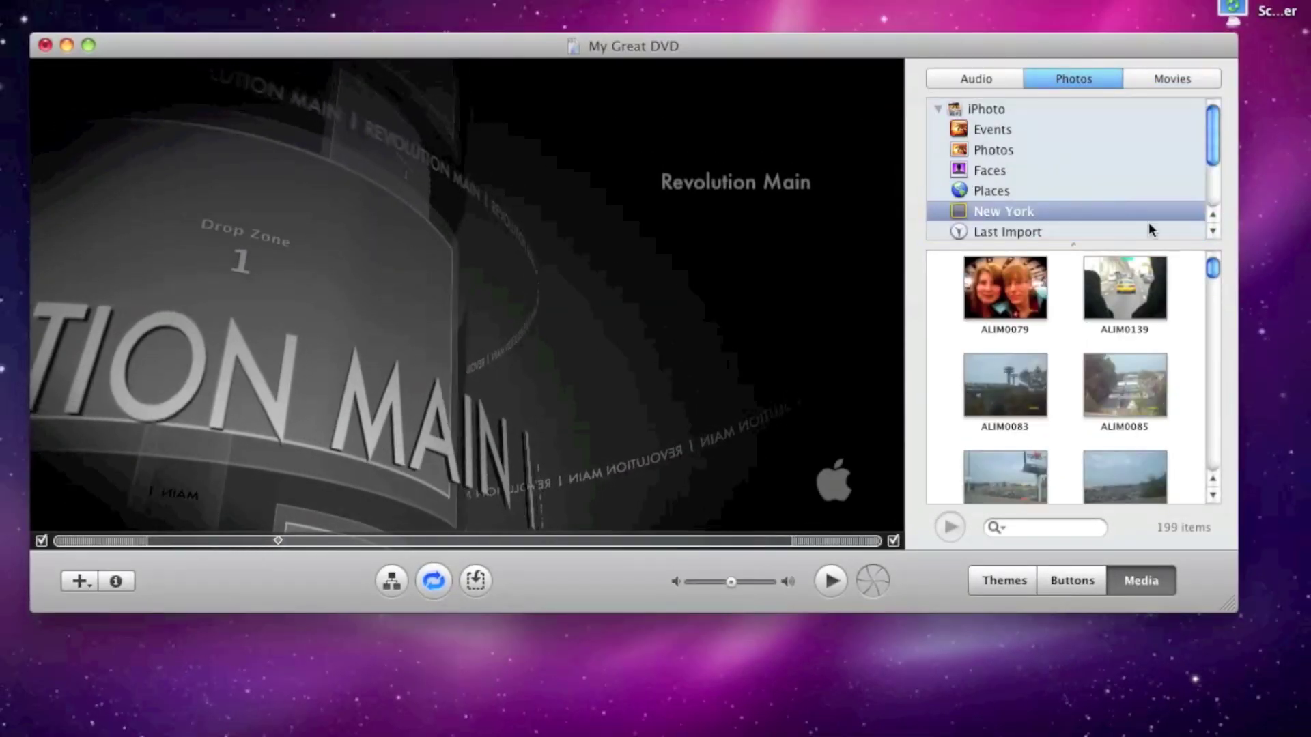
scroll(1149, 272, "down", 3)
scroll(1150, 272, "down", 10)
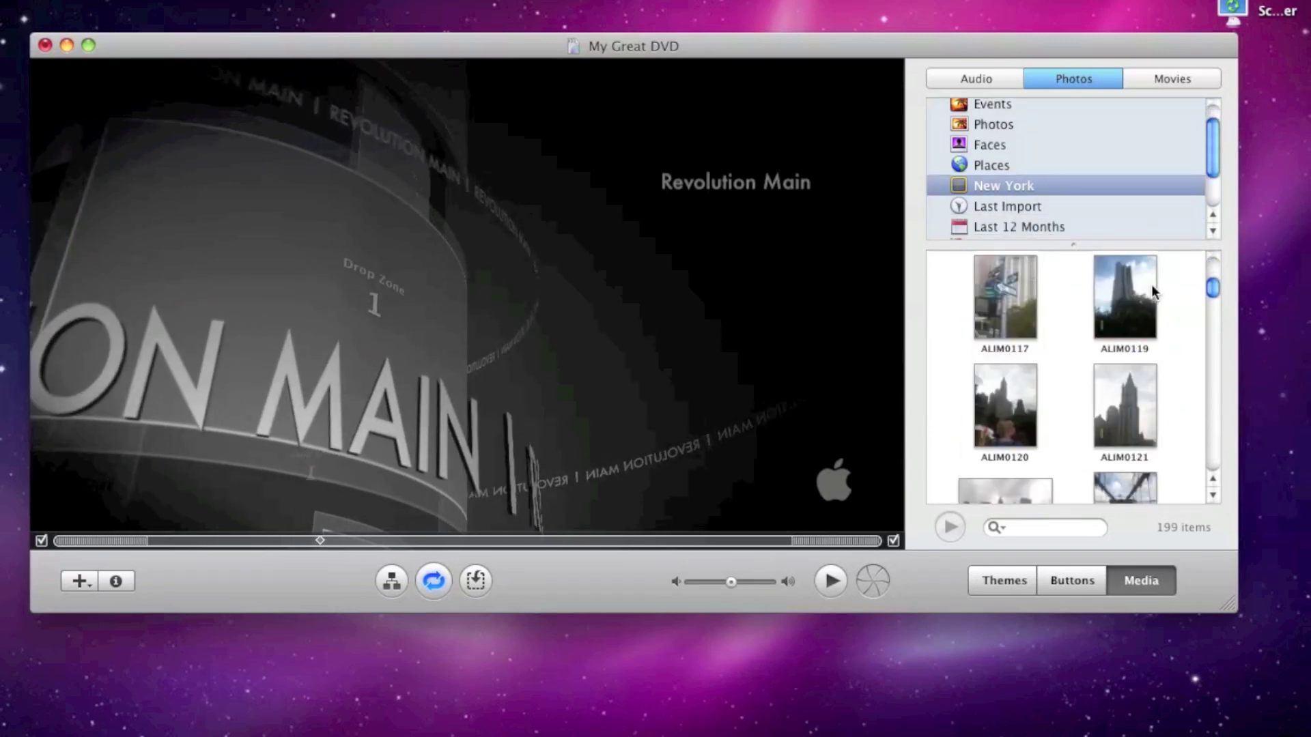
scroll(1123, 339, "down", 10)
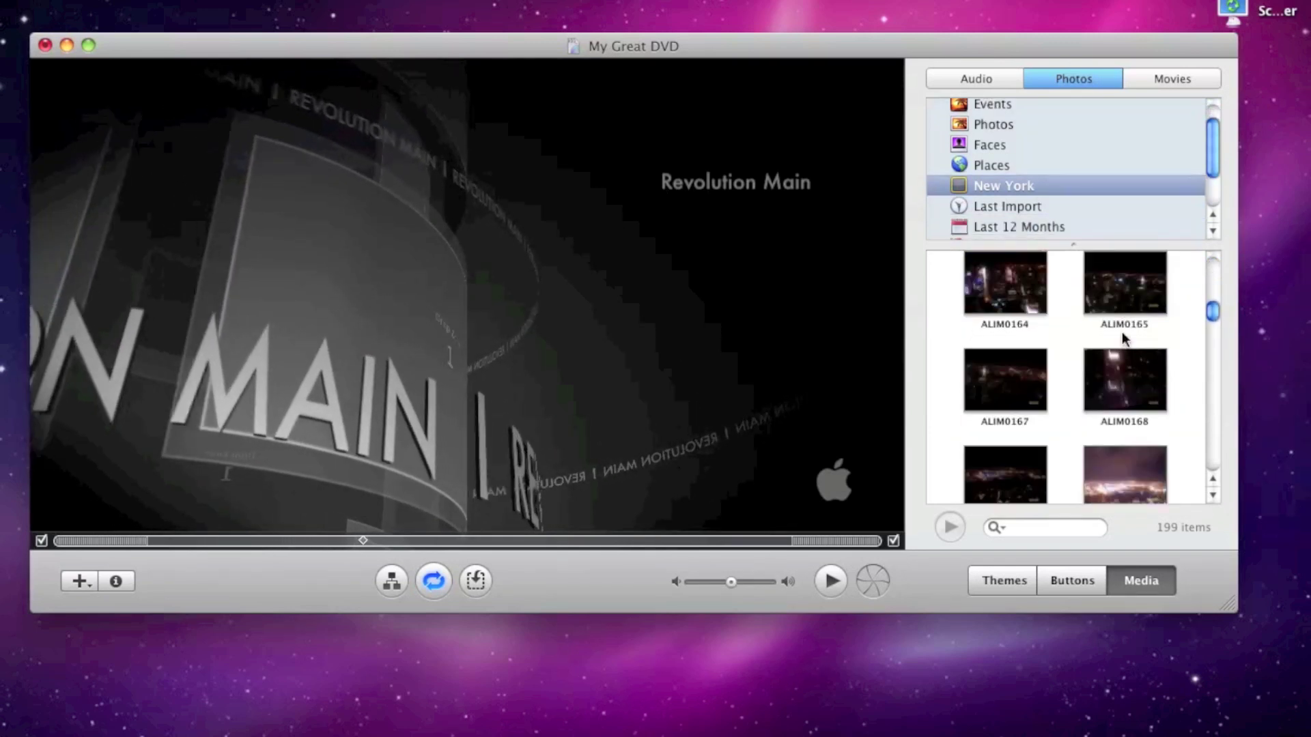
scroll(1122, 333, "down", 7)
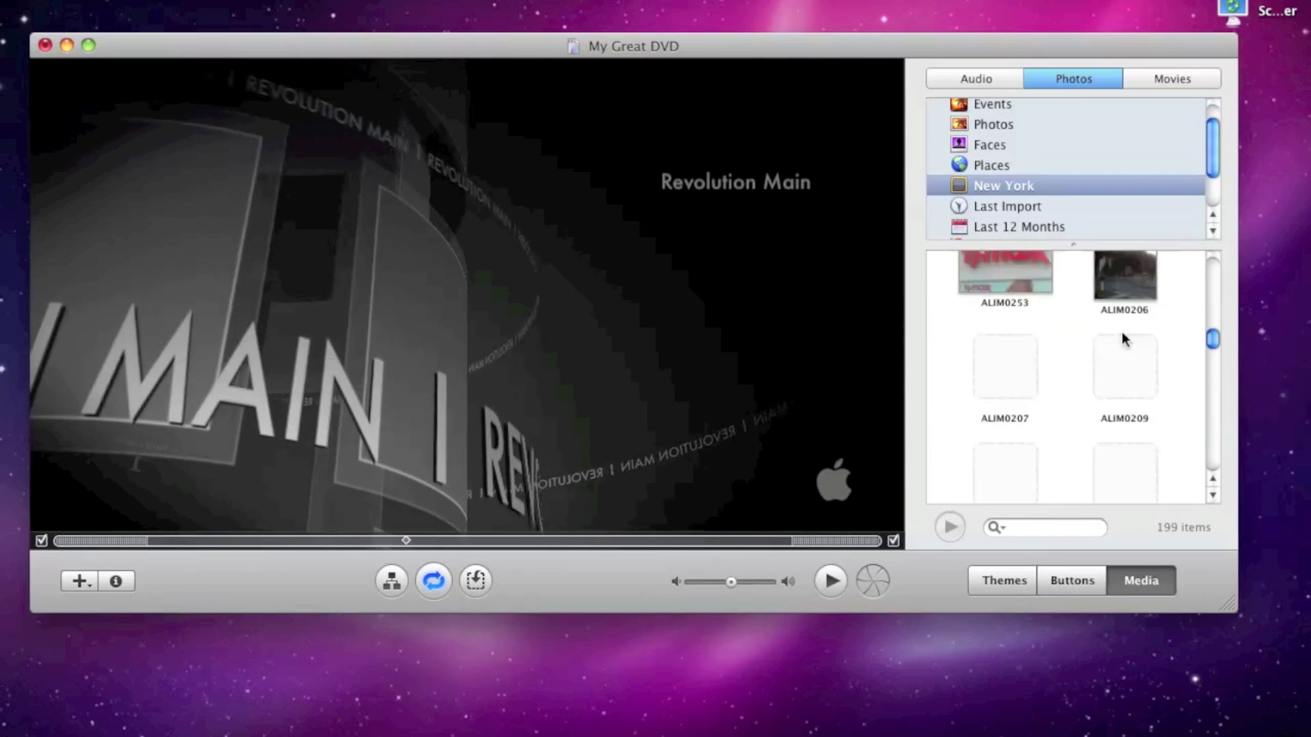
scroll(1121, 333, "down", 9)
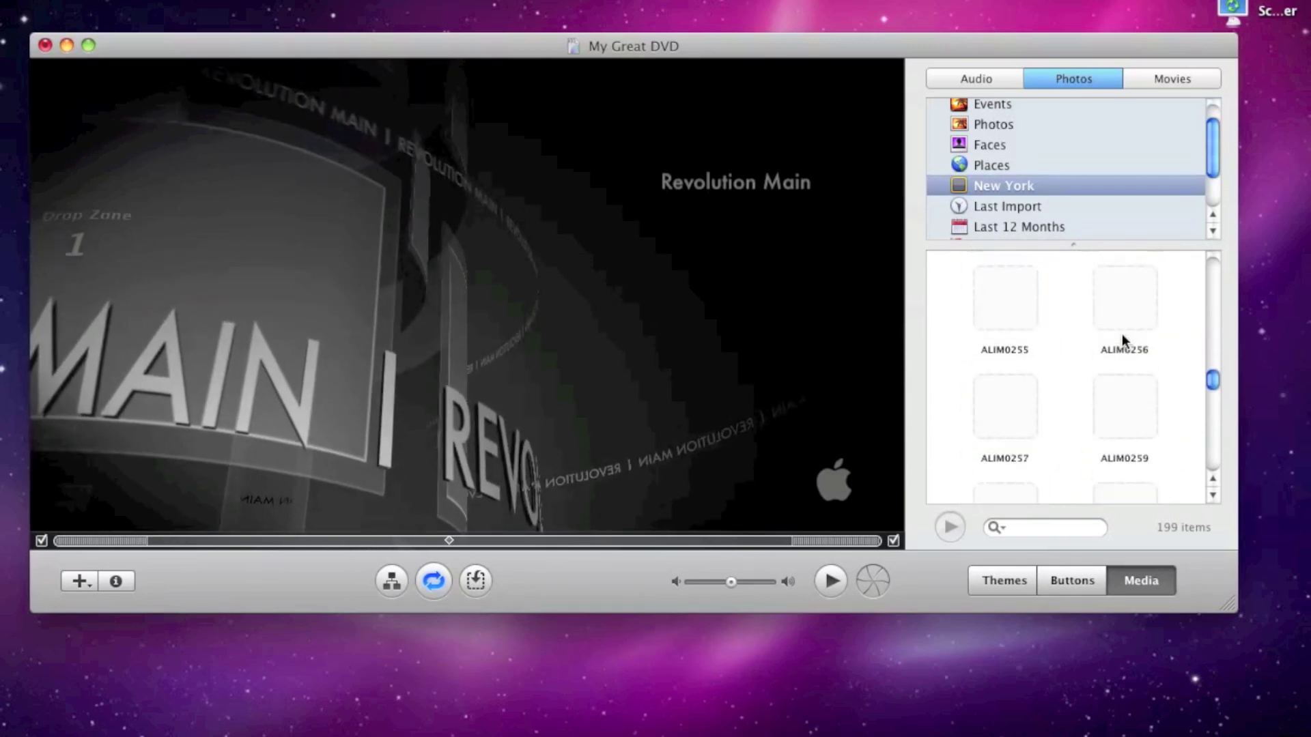
scroll(1121, 334, "down", 9)
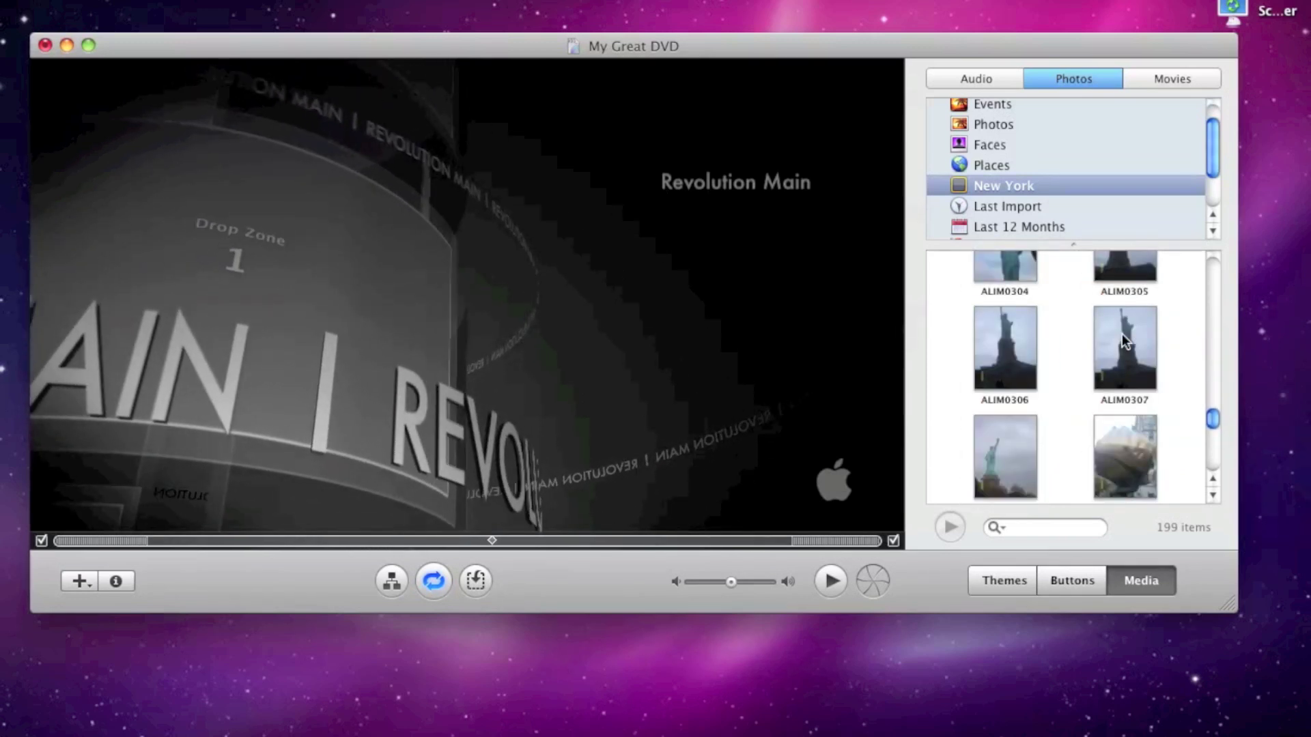
scroll(1121, 334, "down", 2)
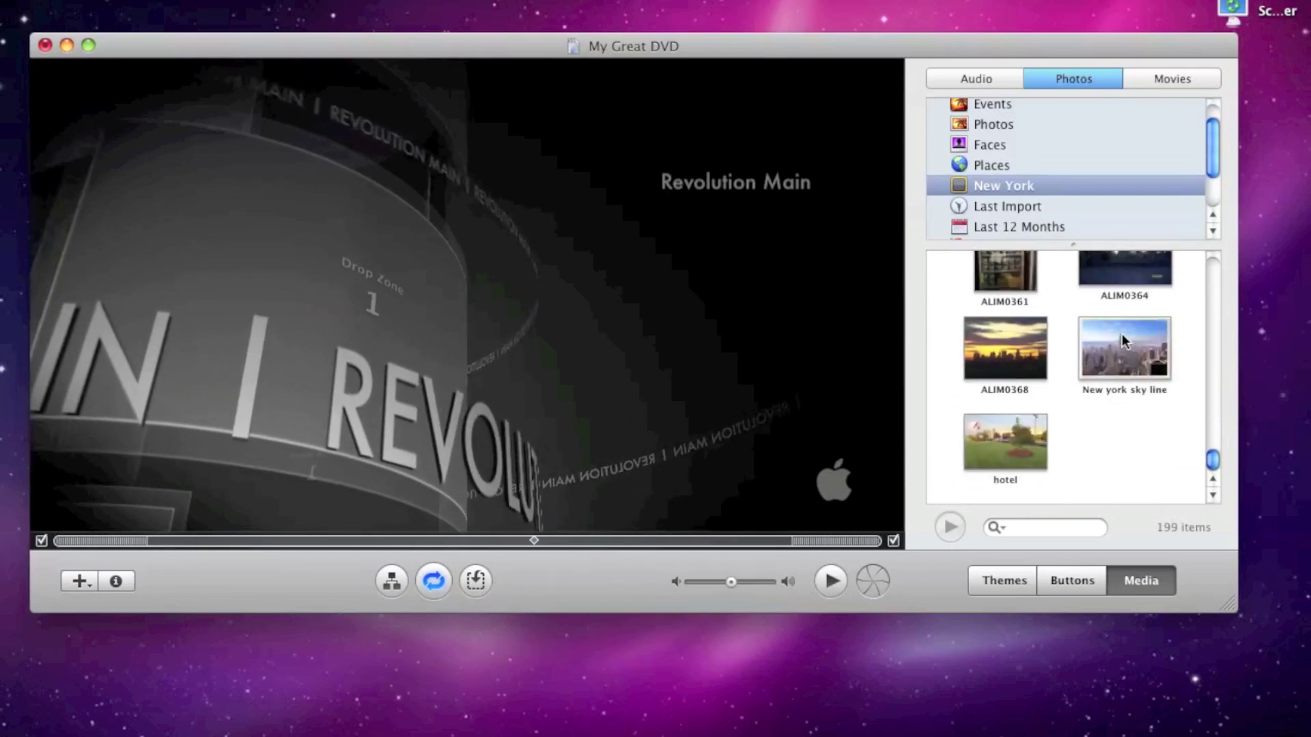
scroll(1121, 334, "down", 2)
scroll(1121, 334, "down", 2)
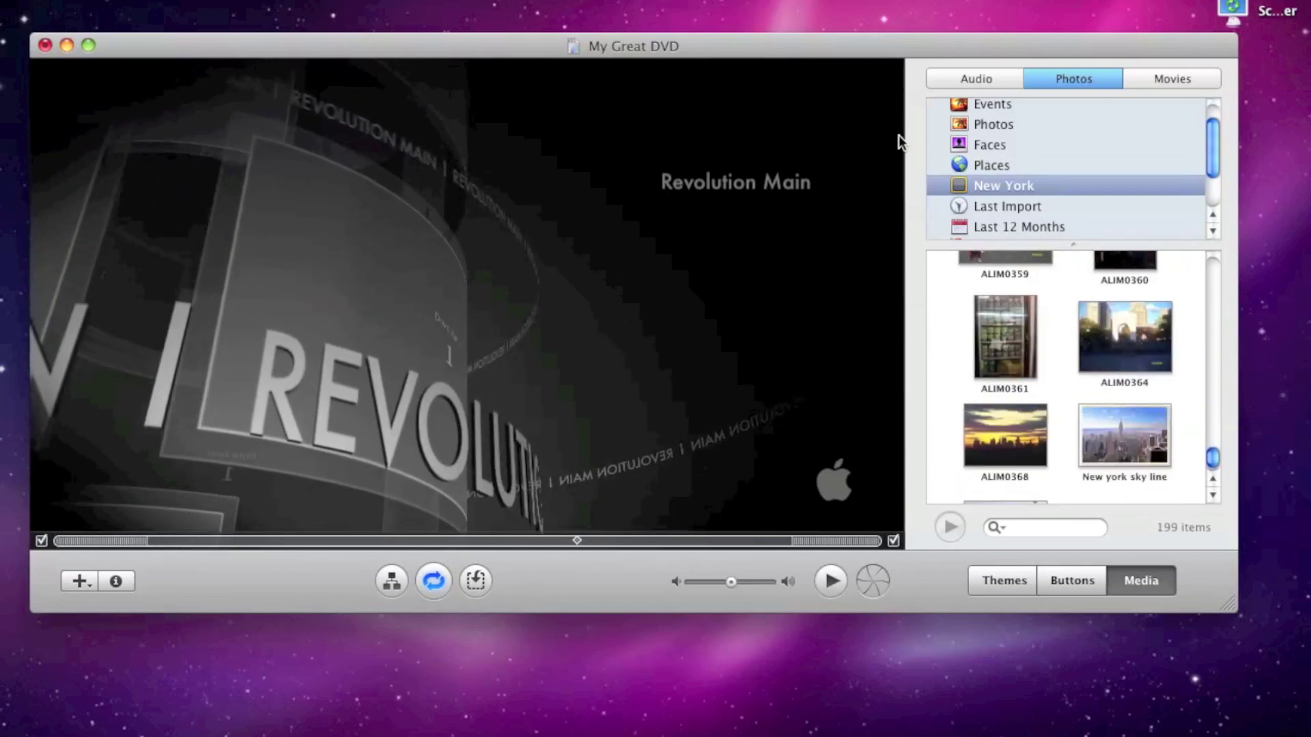
scroll(999, 142, "up", 1)
left_click(1000, 117)
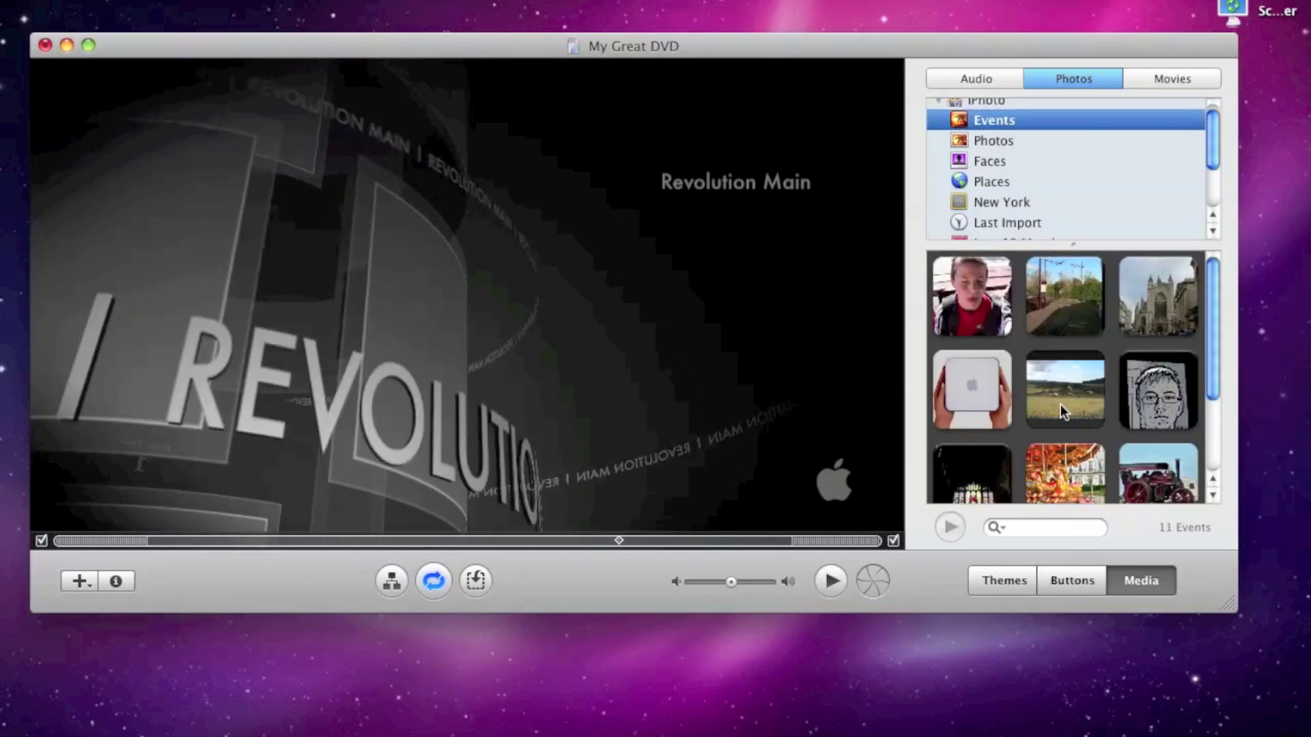
Step: Open the Mac products event and drag the macsimpledottk photo onto Drop Zone 1
scroll(1037, 392, "down", 2)
double_click(973, 277)
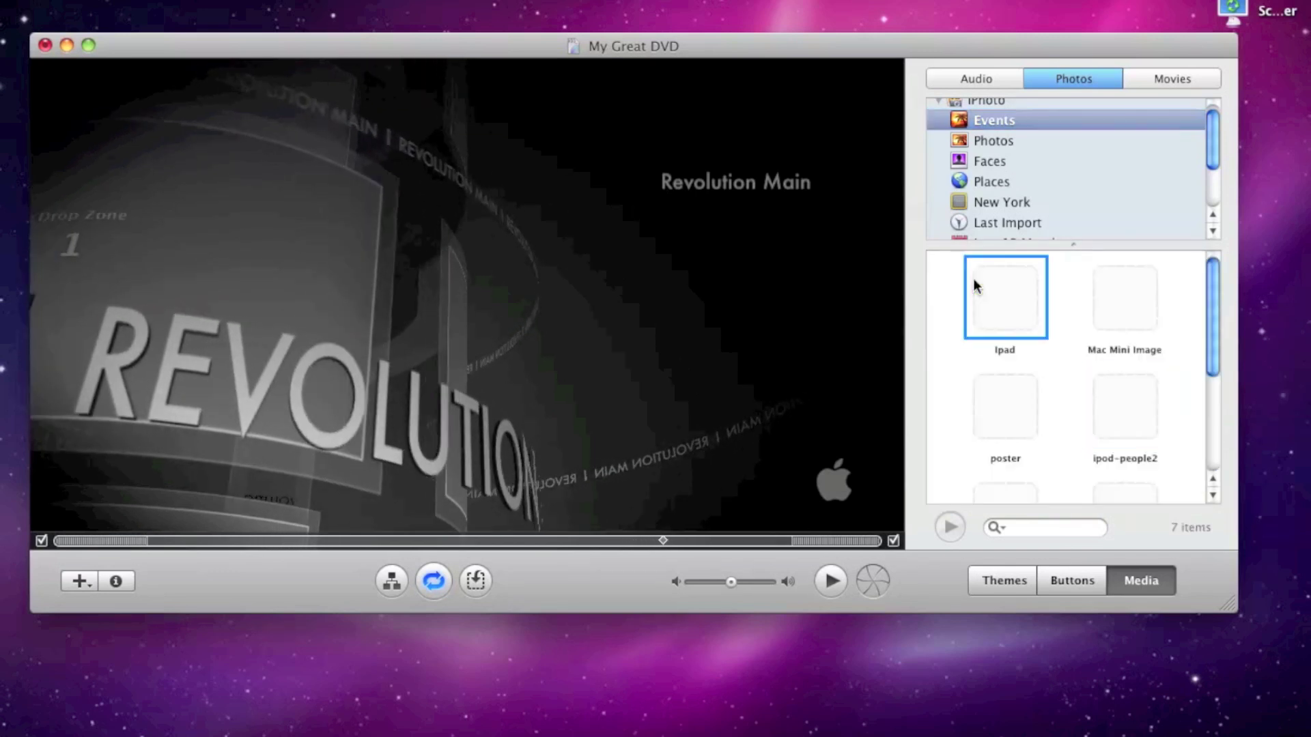
key("Down")
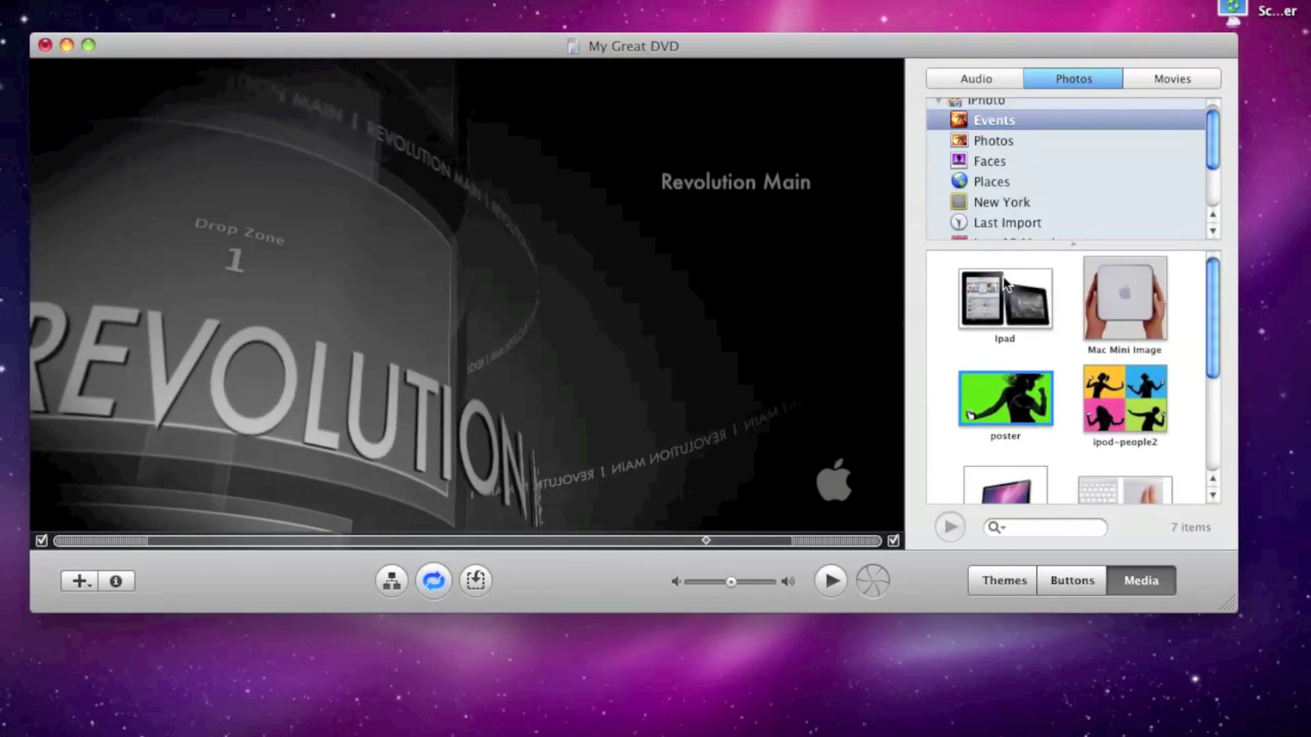
scroll(1100, 354, "down", 3)
left_click_drag(1005, 437, 349, 337)
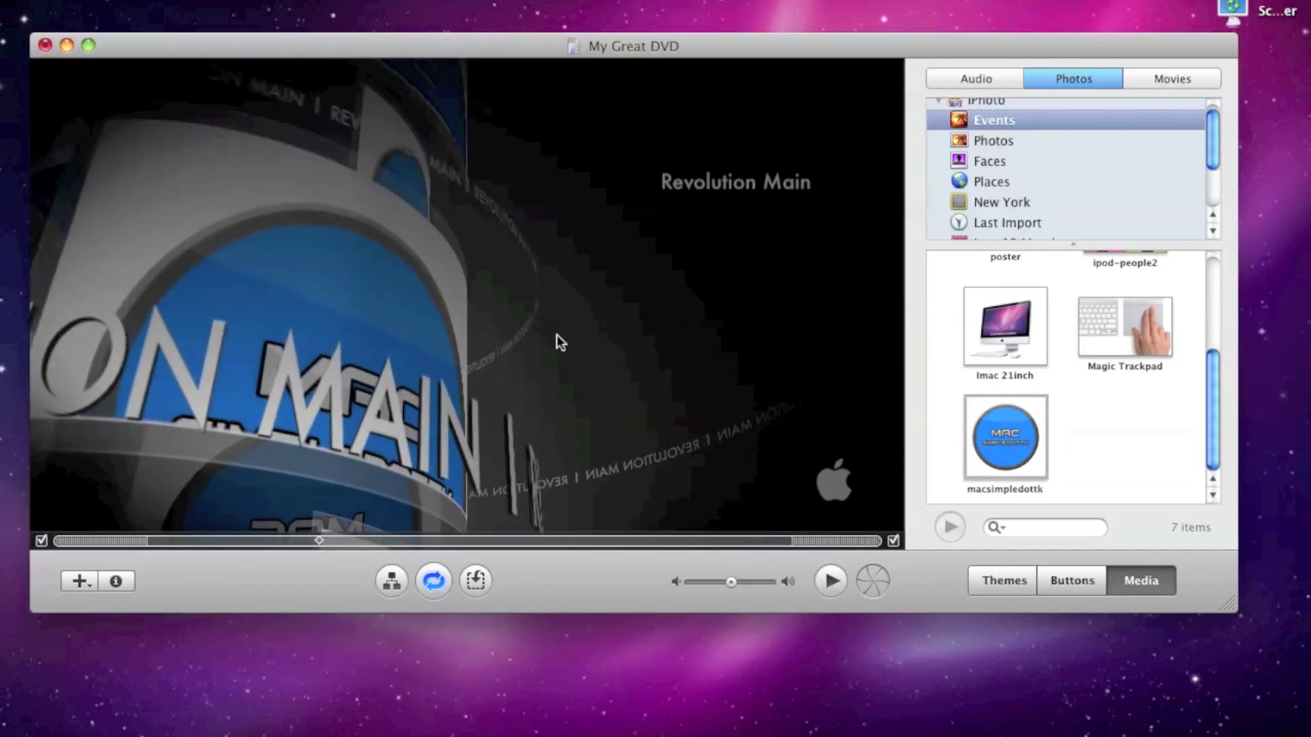
left_click(771, 181)
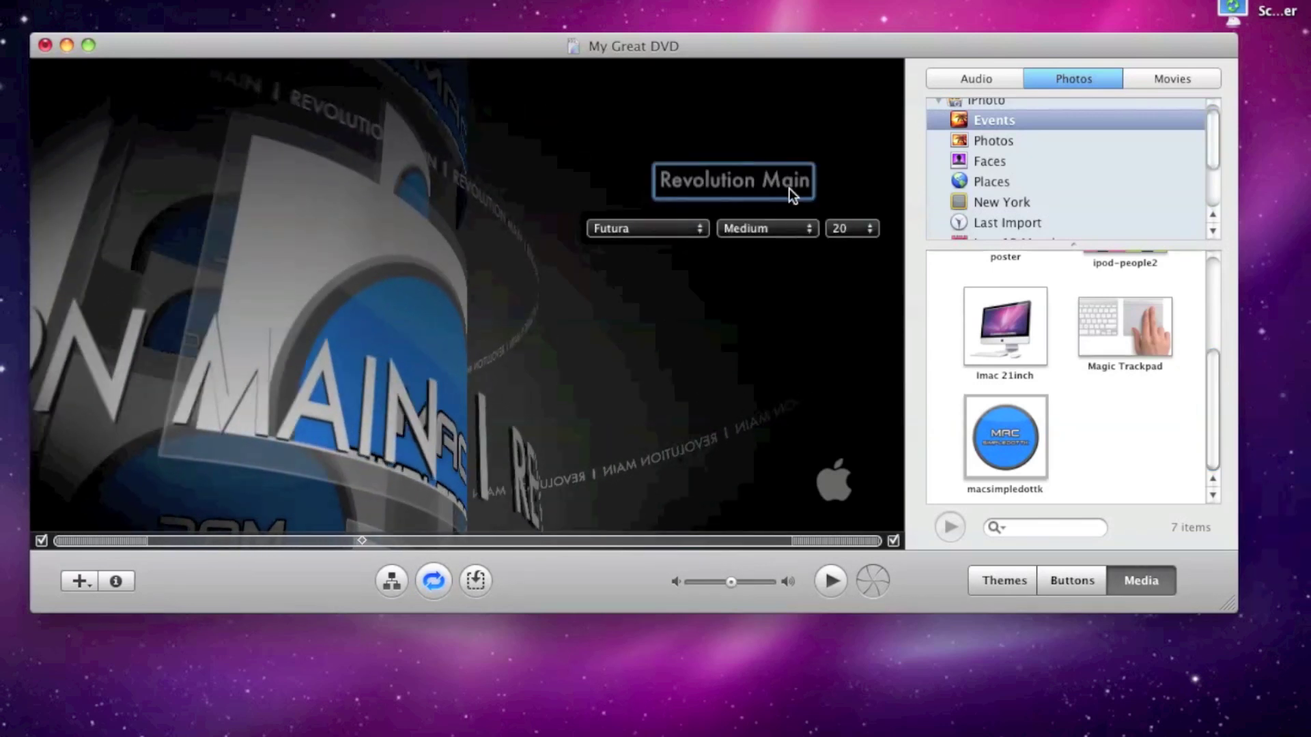
Step: Replace the menu title text with 'Macsimpledottk'
key("BackSpace")
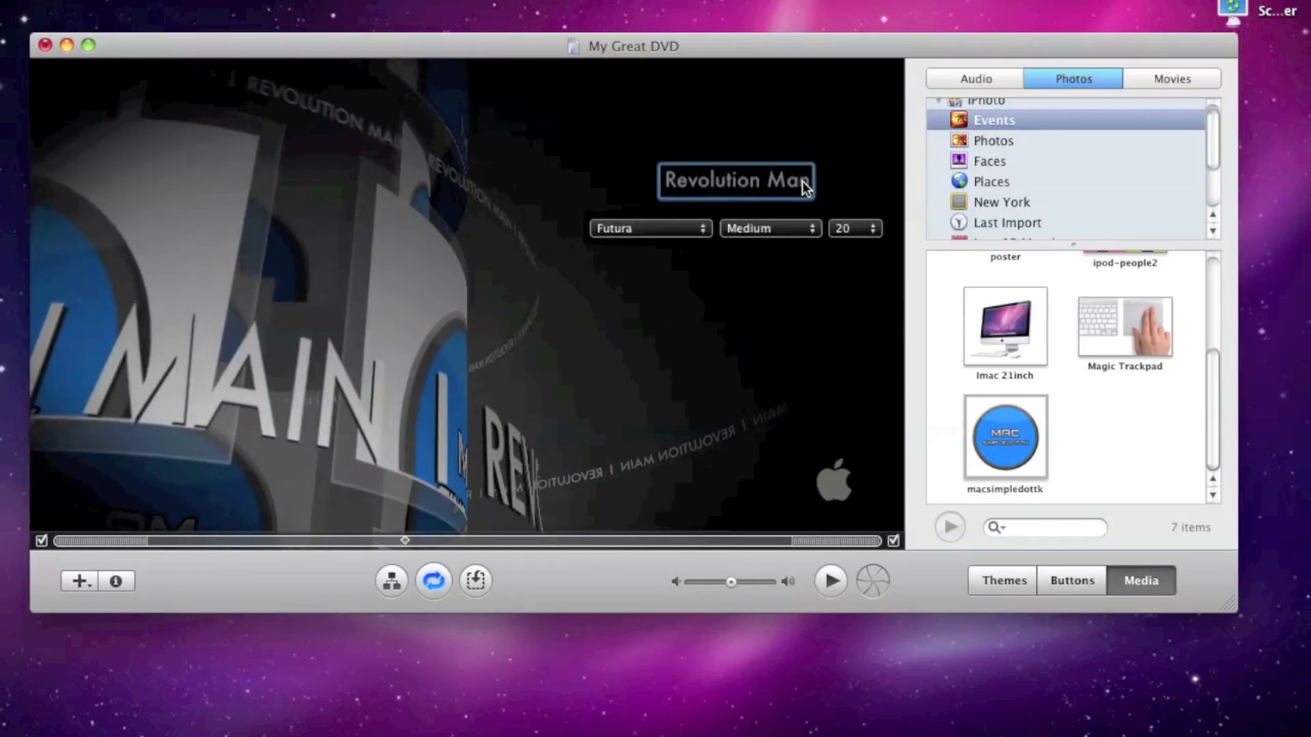
left_click_drag(805, 185, 732, 261)
key("BackSpace")
type("MAcs")
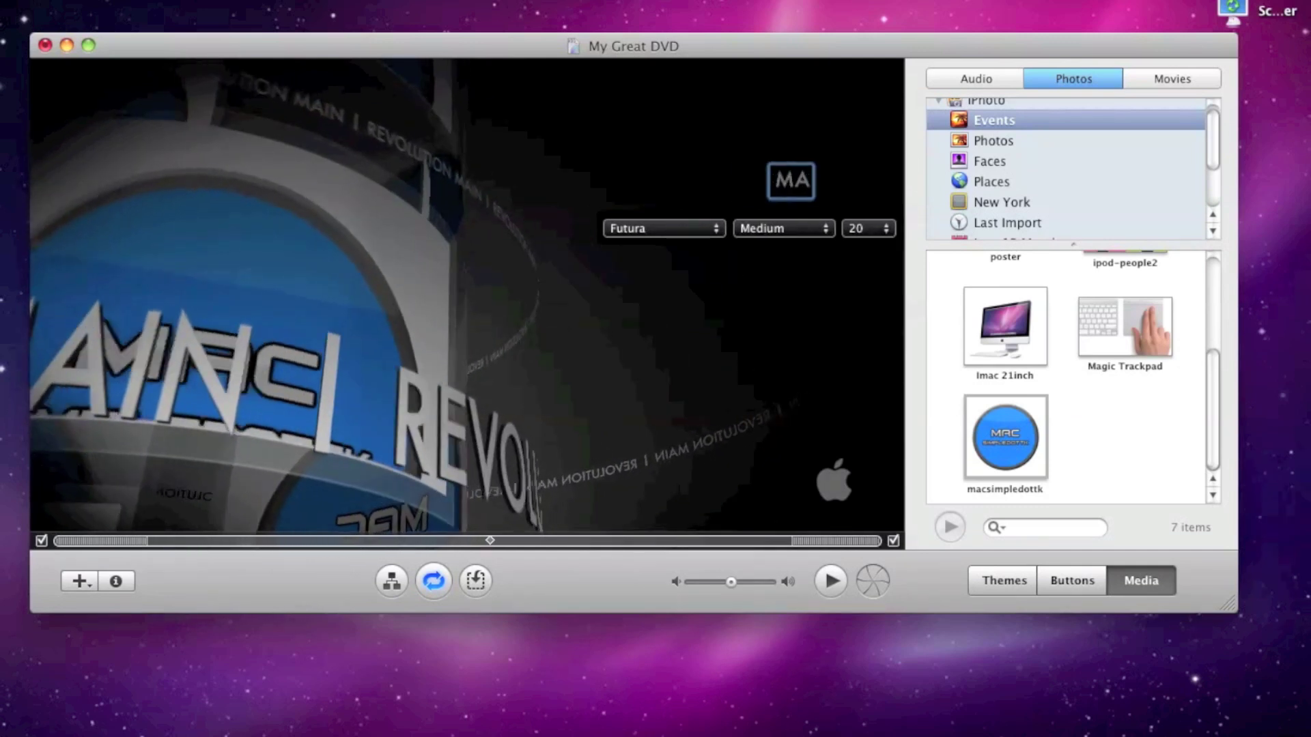
key("BackSpace")
key("BackSpace")
key("BackSpace")
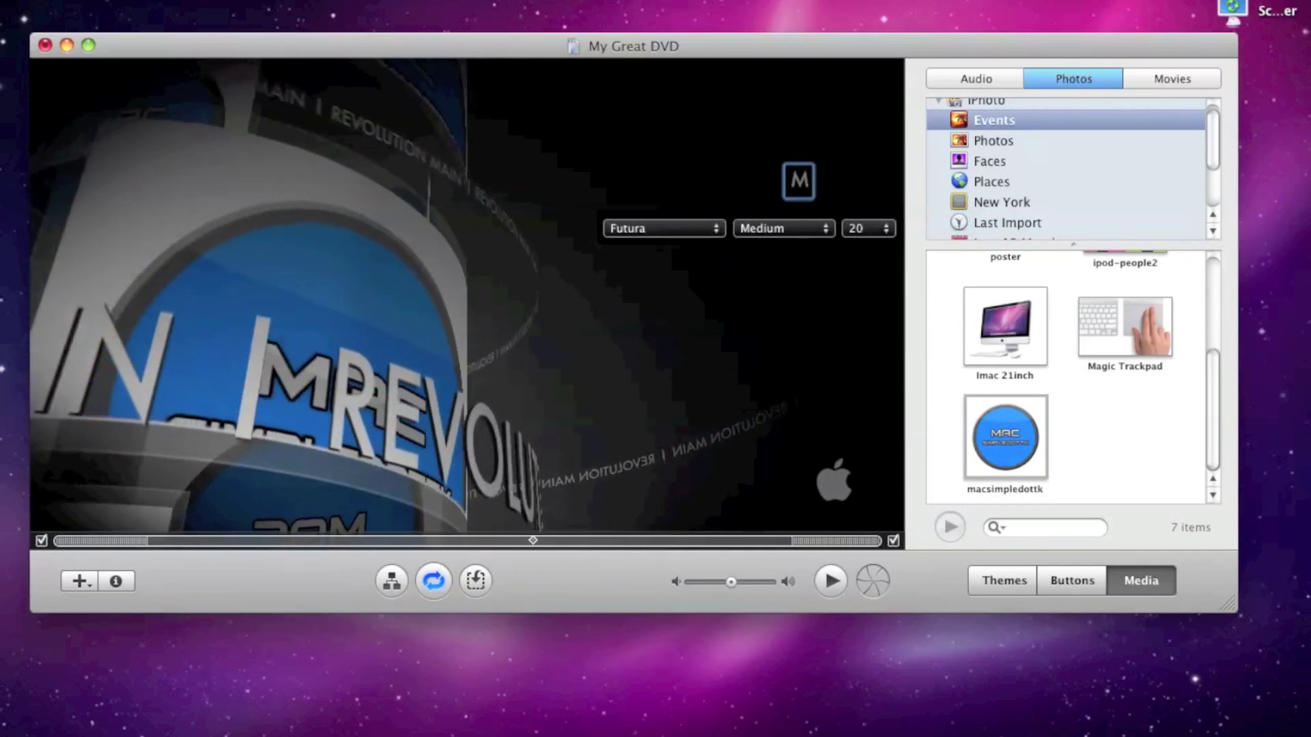
type("acs")
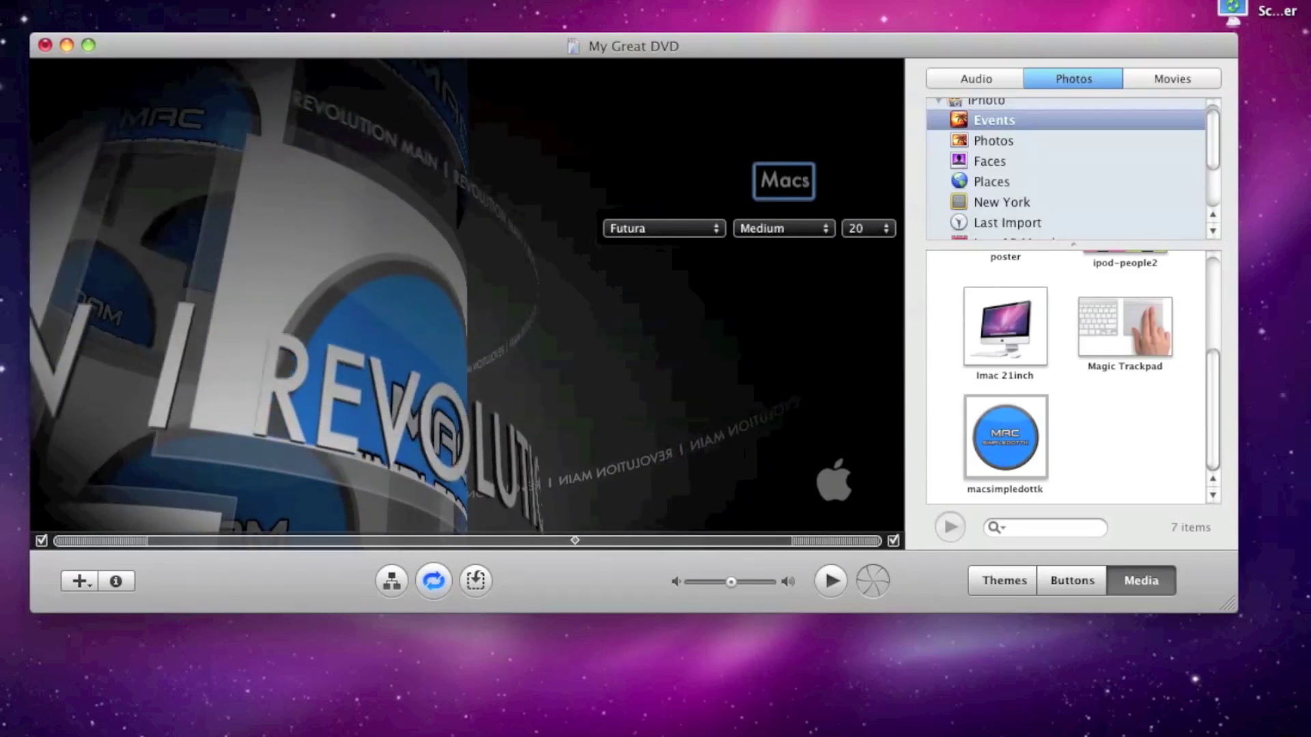
type("impledottk")
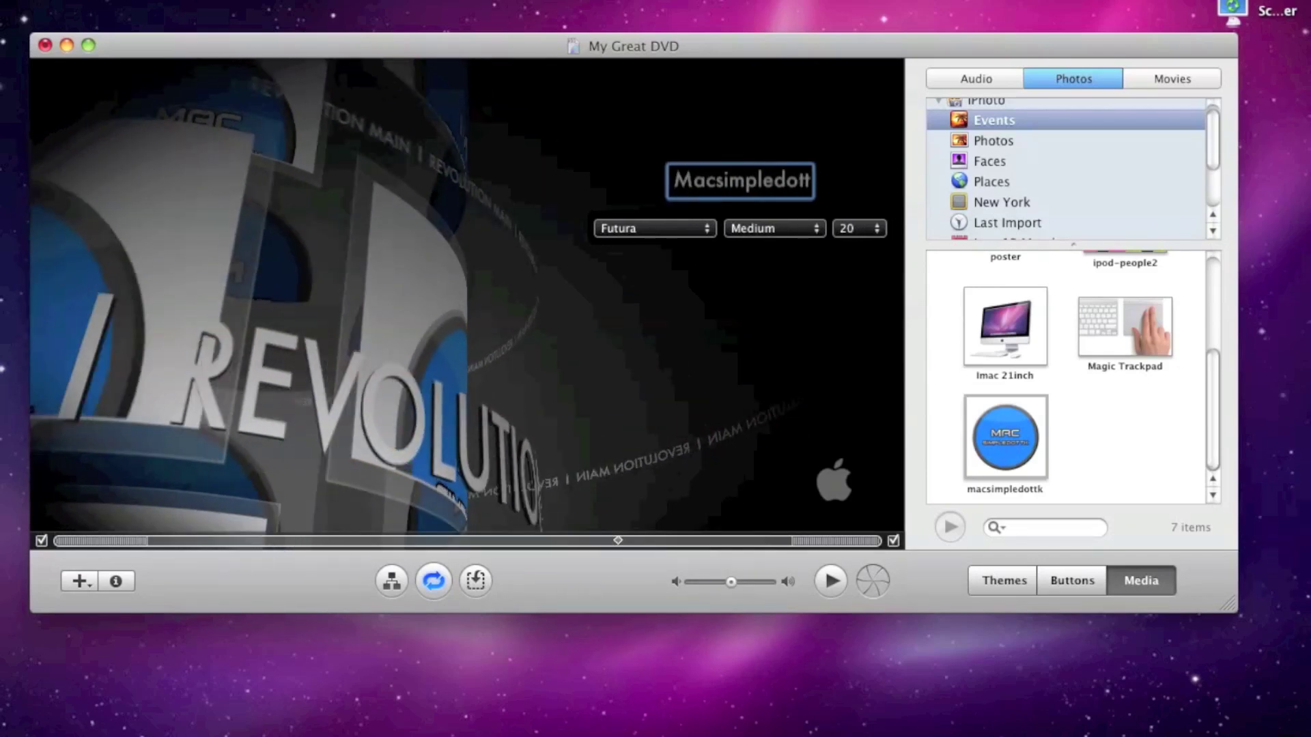
Step: Set the title font size to 48 and finish editing the title
left_click(861, 229)
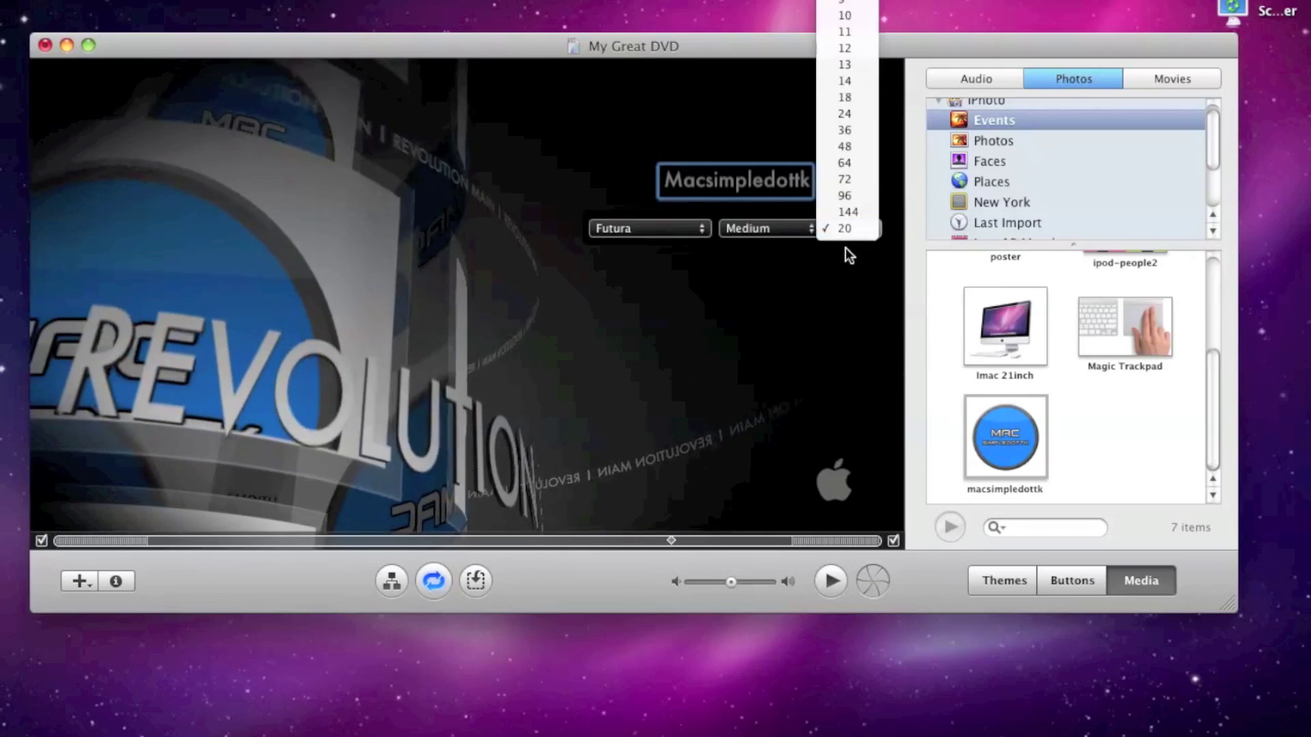
left_click(848, 212)
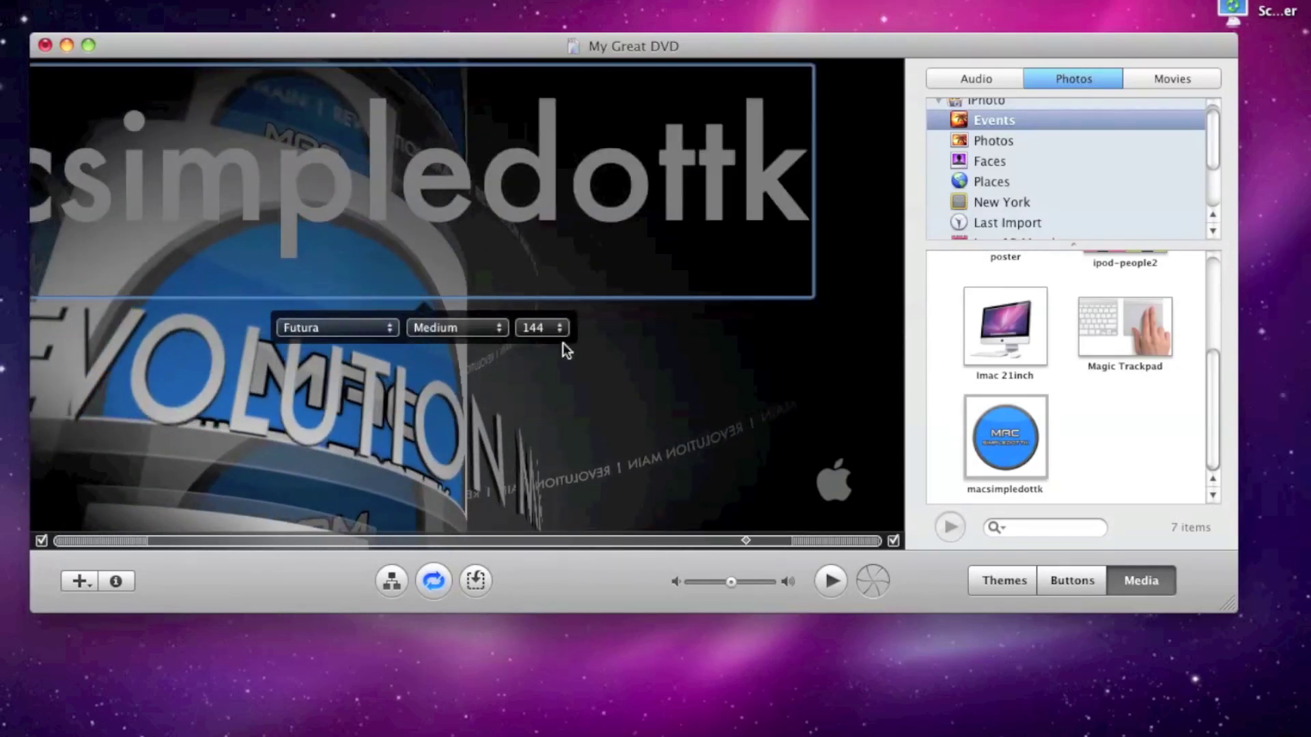
left_click(552, 334)
left_click(525, 257)
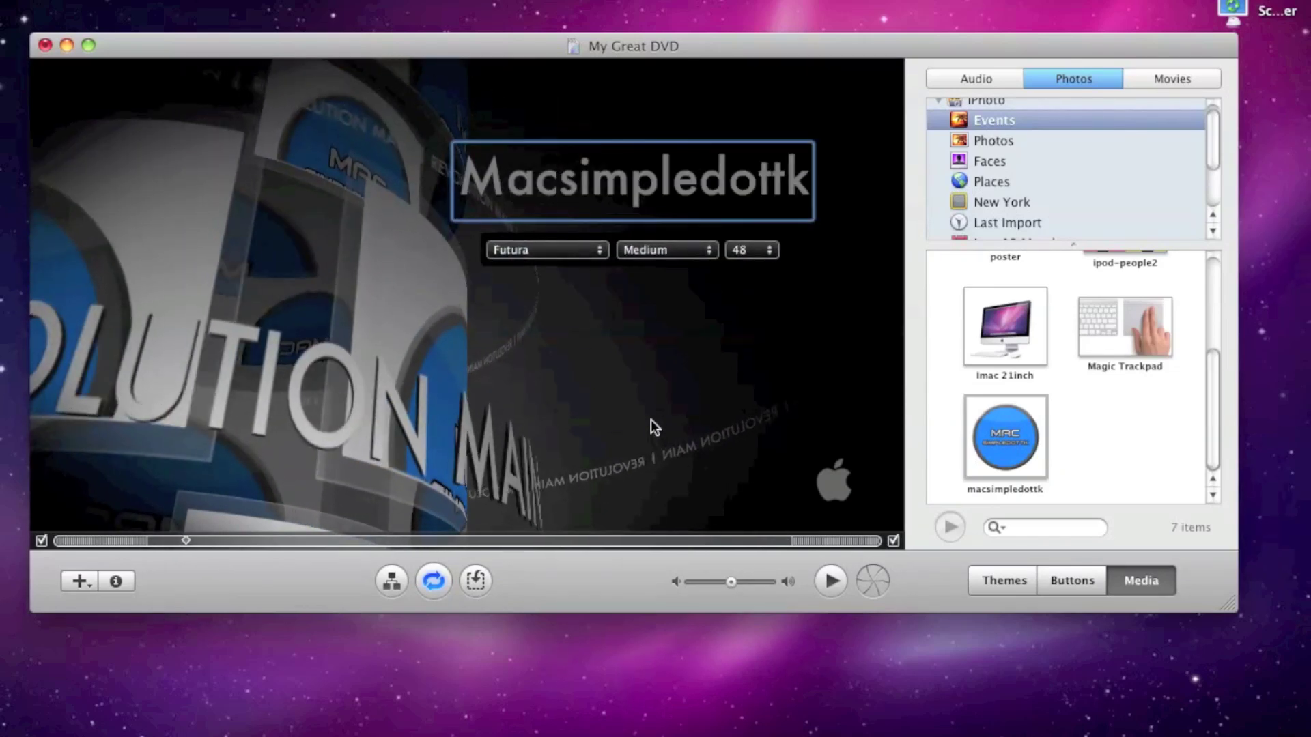
left_click(649, 420)
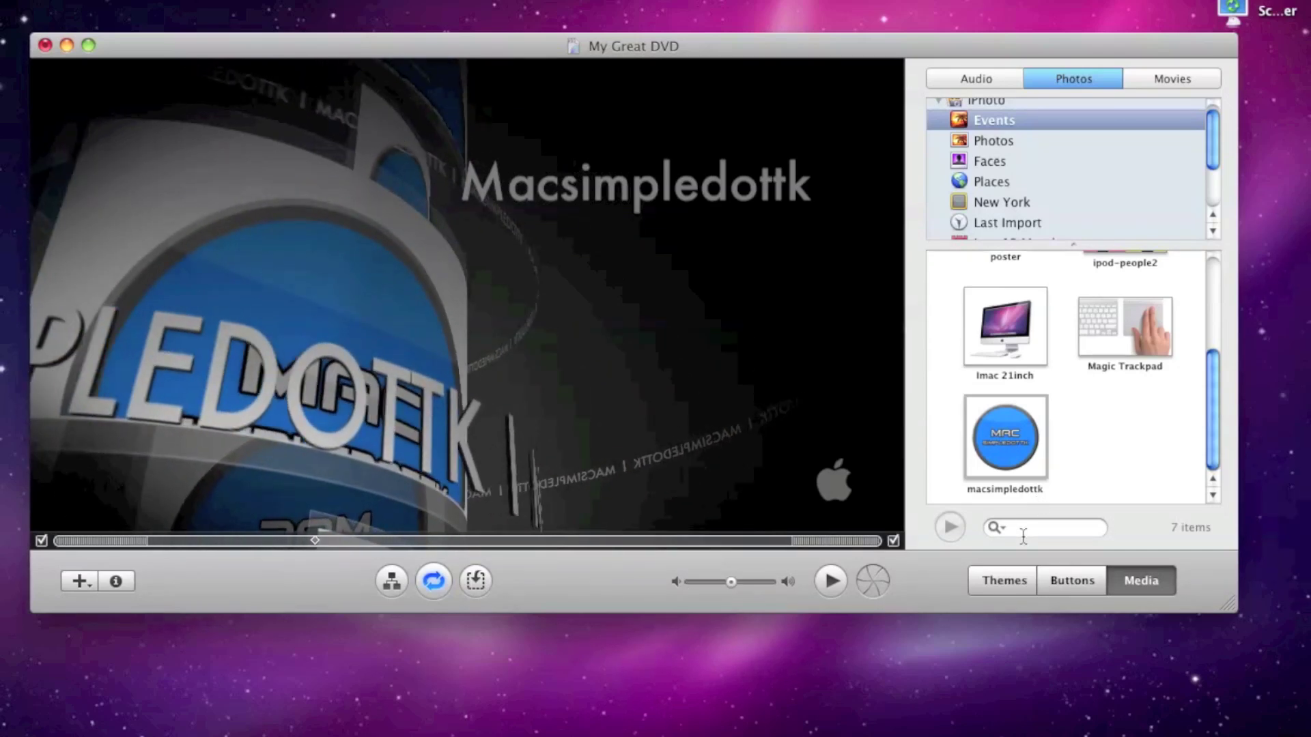
left_click(475, 580)
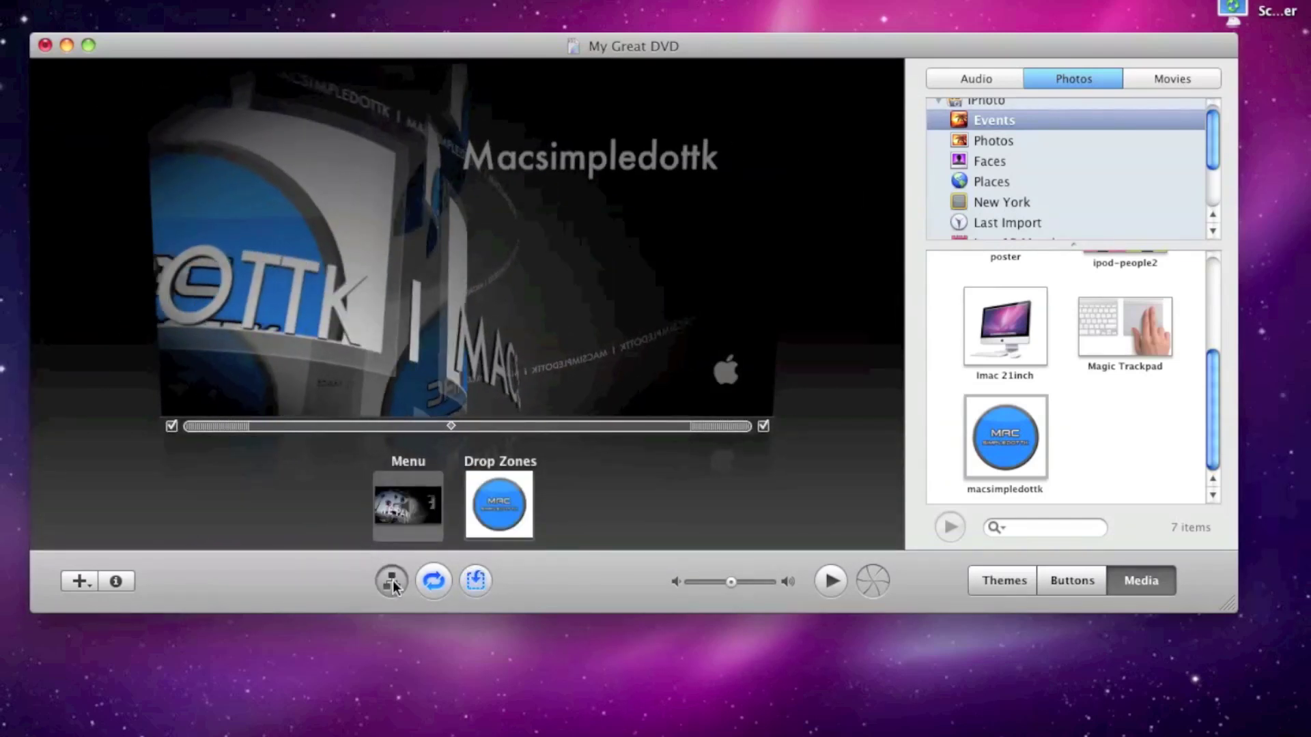
Step: In the map view, add an Add Movie Here placeholder after the Macsimpledottk menu
left_click(391, 582)
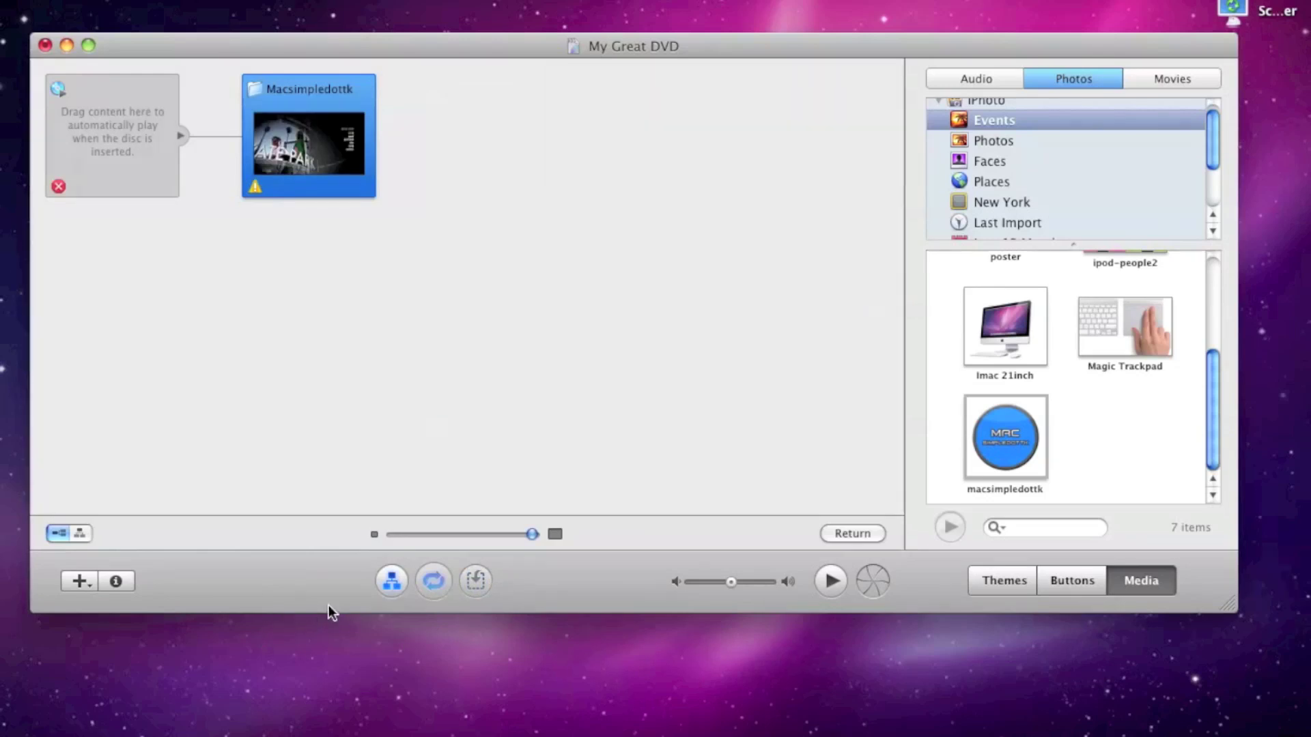
left_click(89, 586)
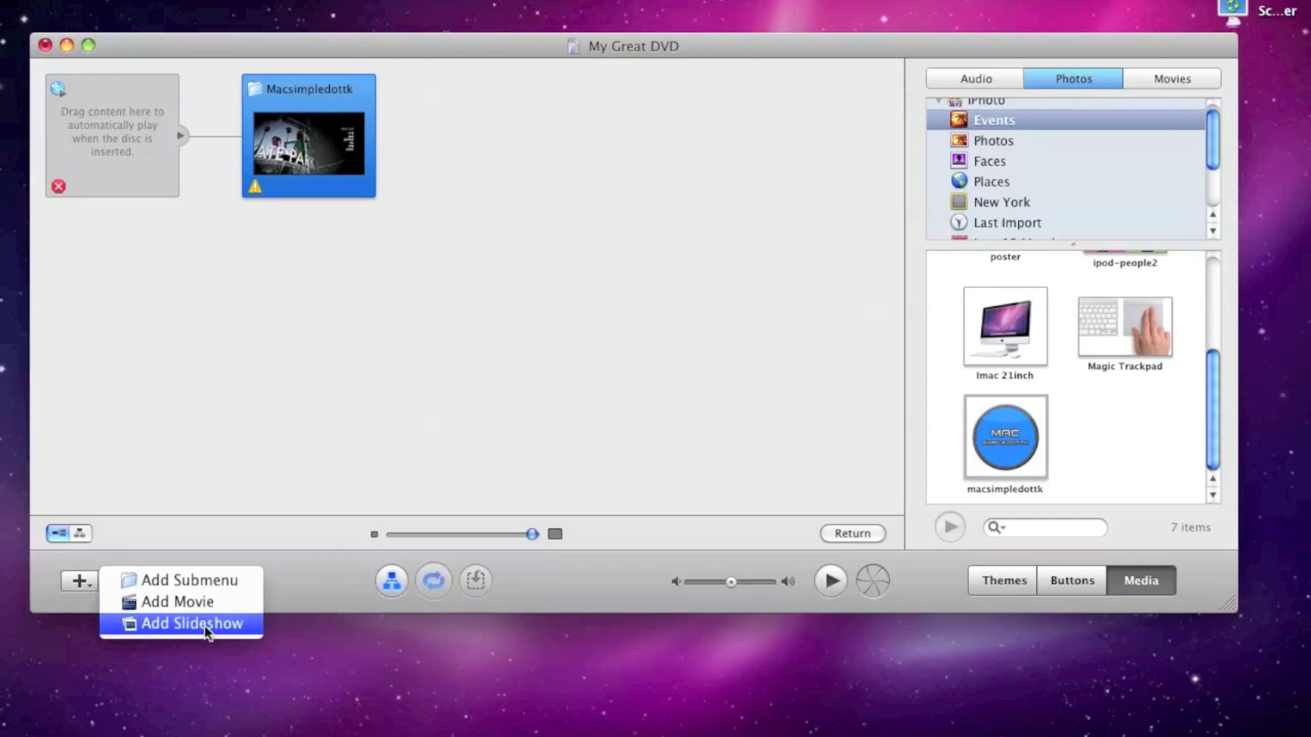
left_click(194, 601)
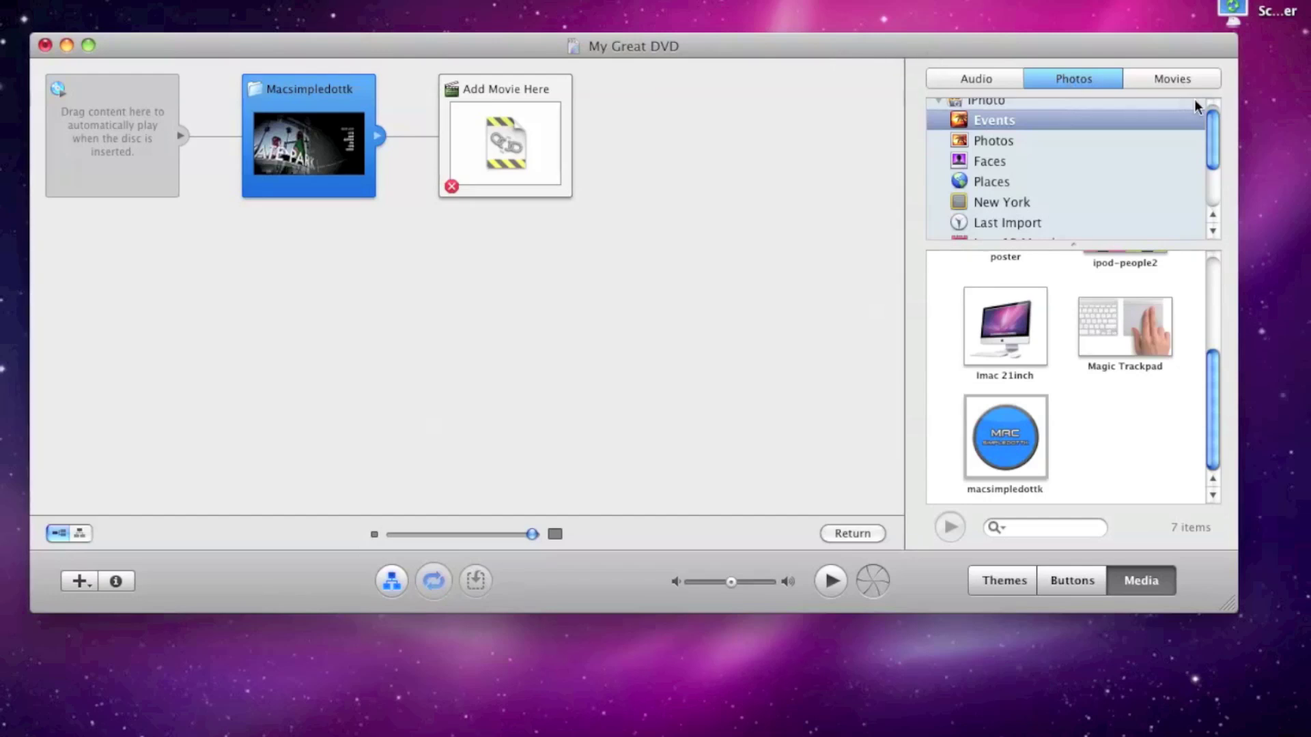
left_click(1185, 80)
Step: In the Movies browser, open Camera Archives and the Macsimpledottk Templete project
scroll(1129, 437, "down", 5)
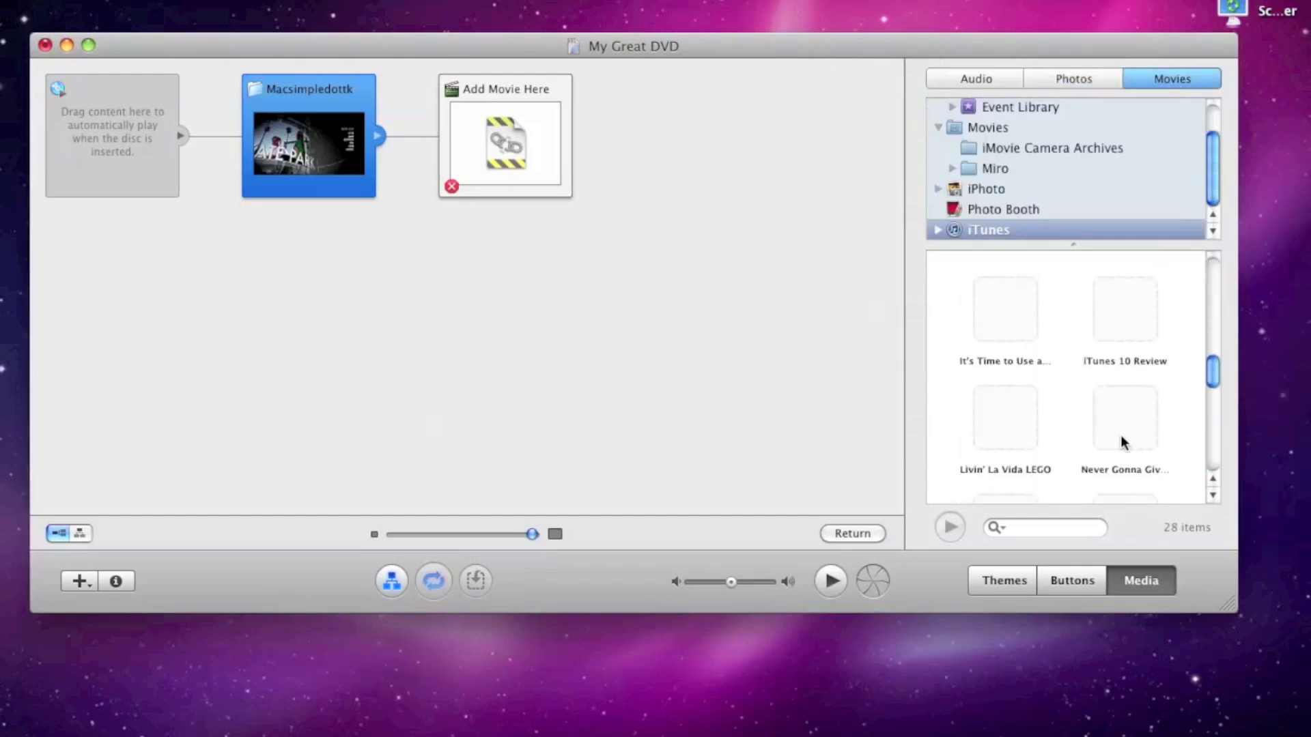
scroll(1123, 442, "down", 6)
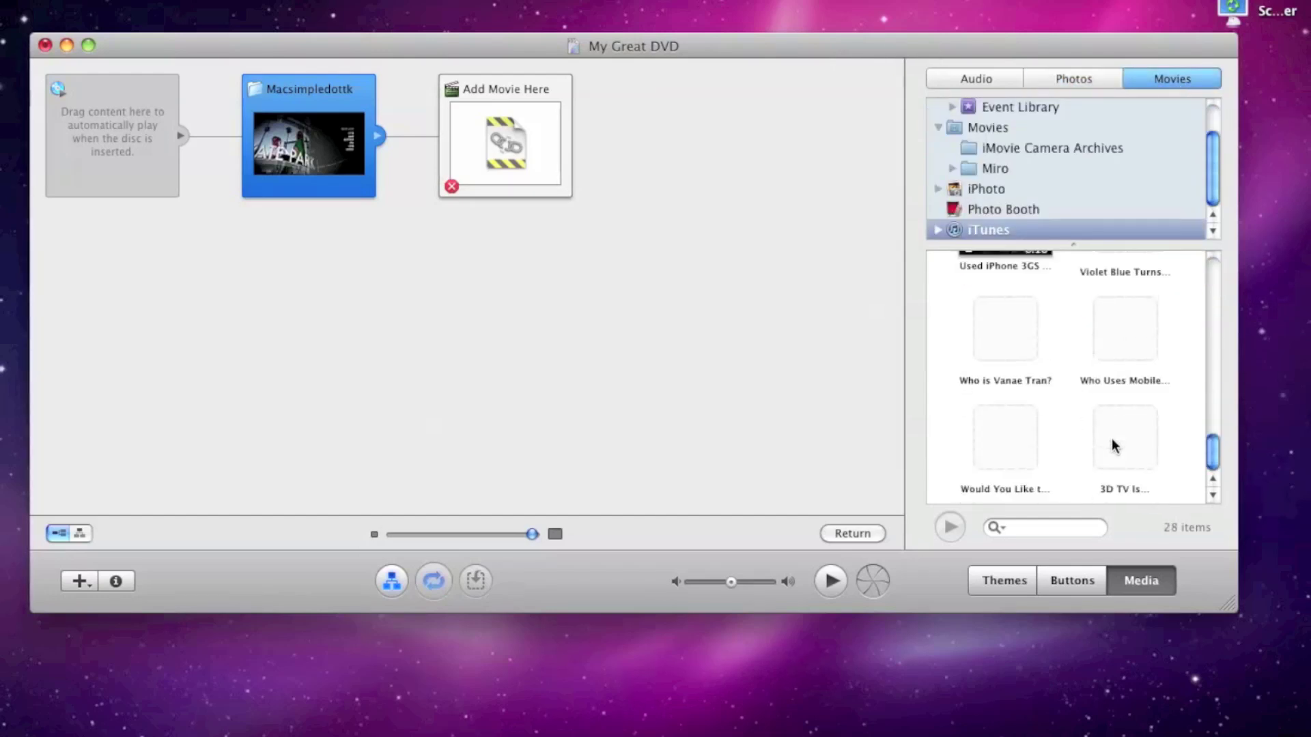
scroll(1113, 447, "up", 5)
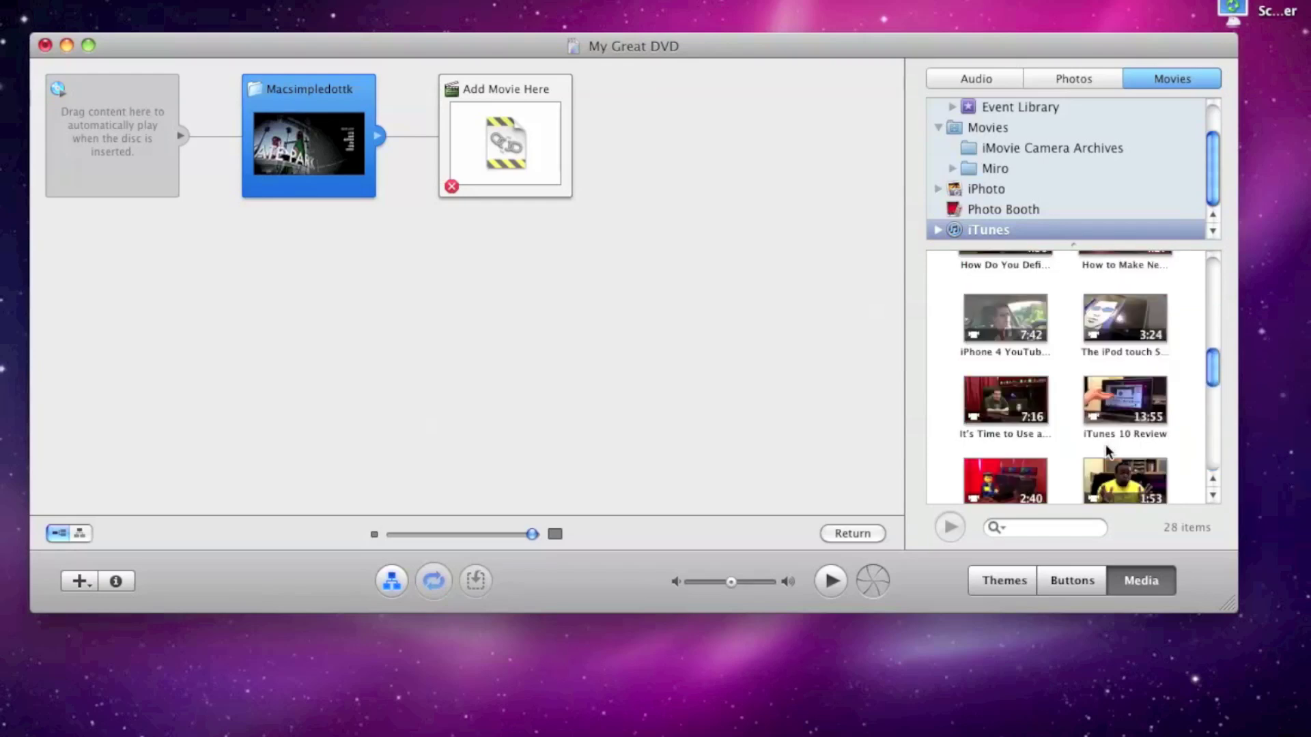
scroll(1106, 451, "up", 4)
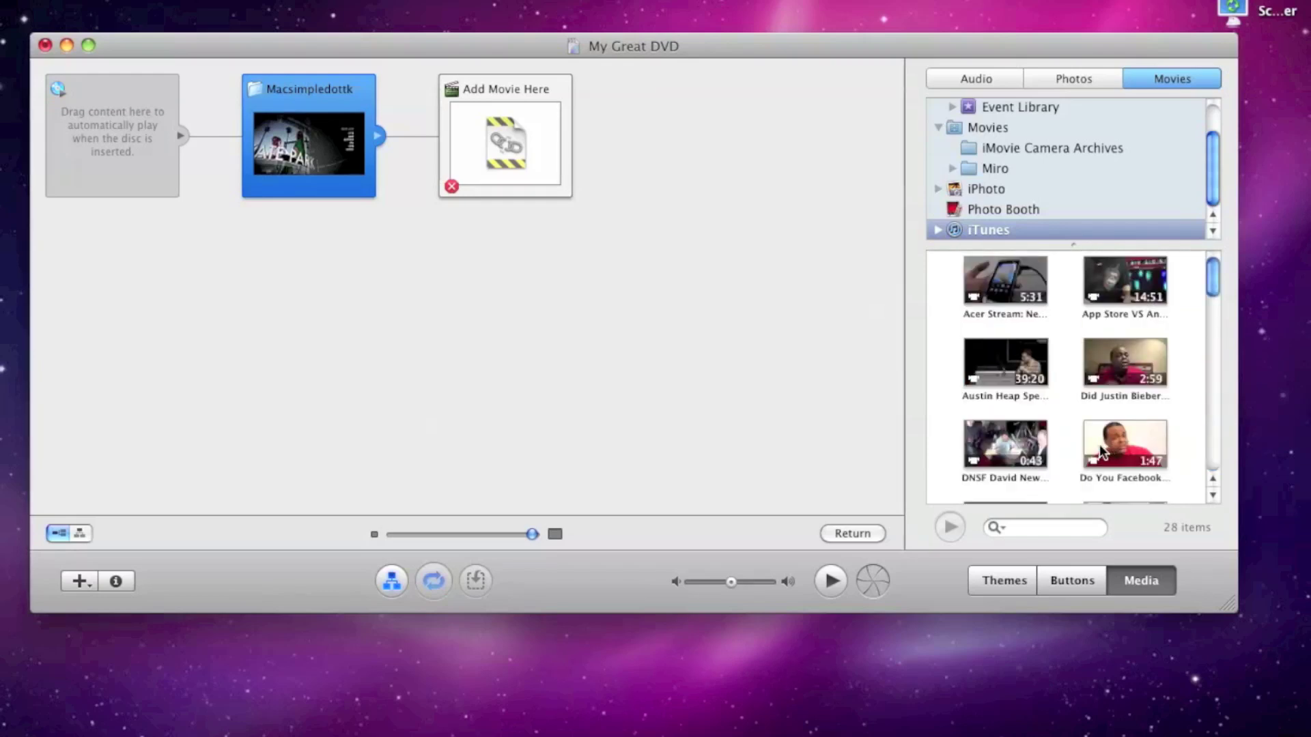
left_click(990, 146)
scroll(992, 143, "up", 2)
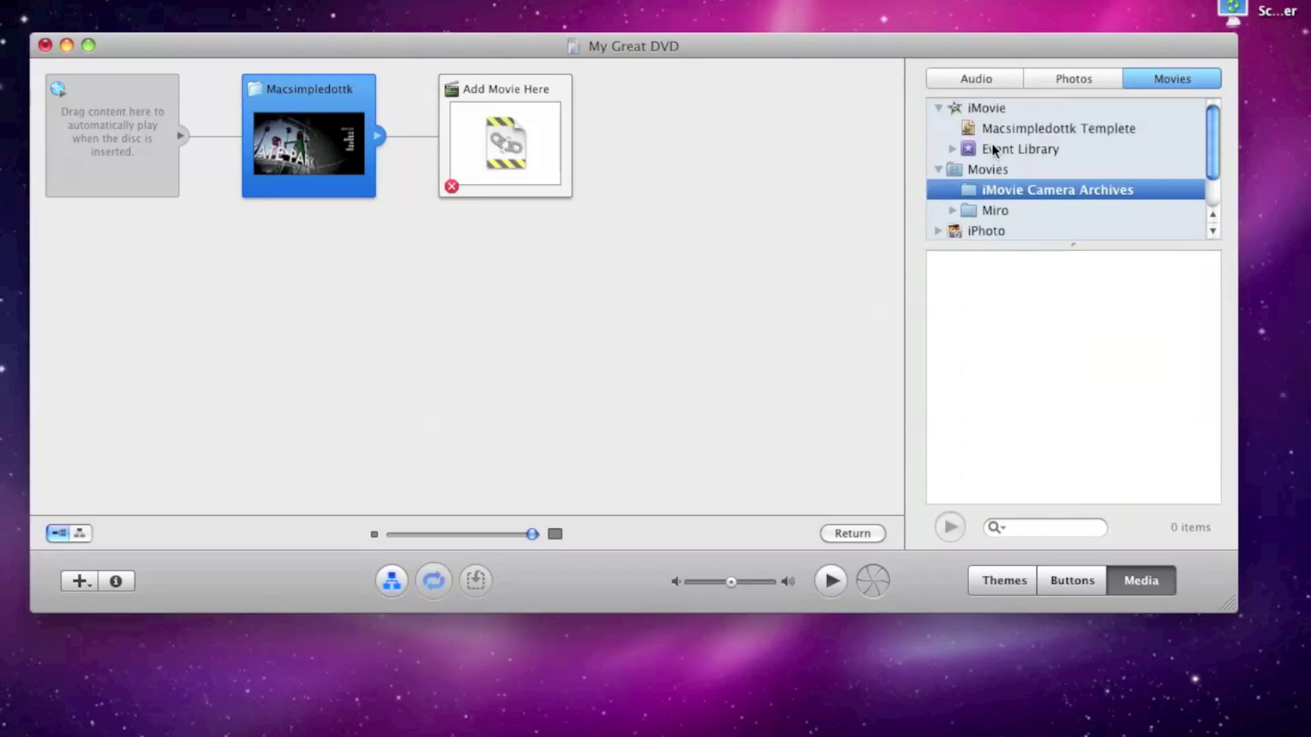
left_click(1033, 128)
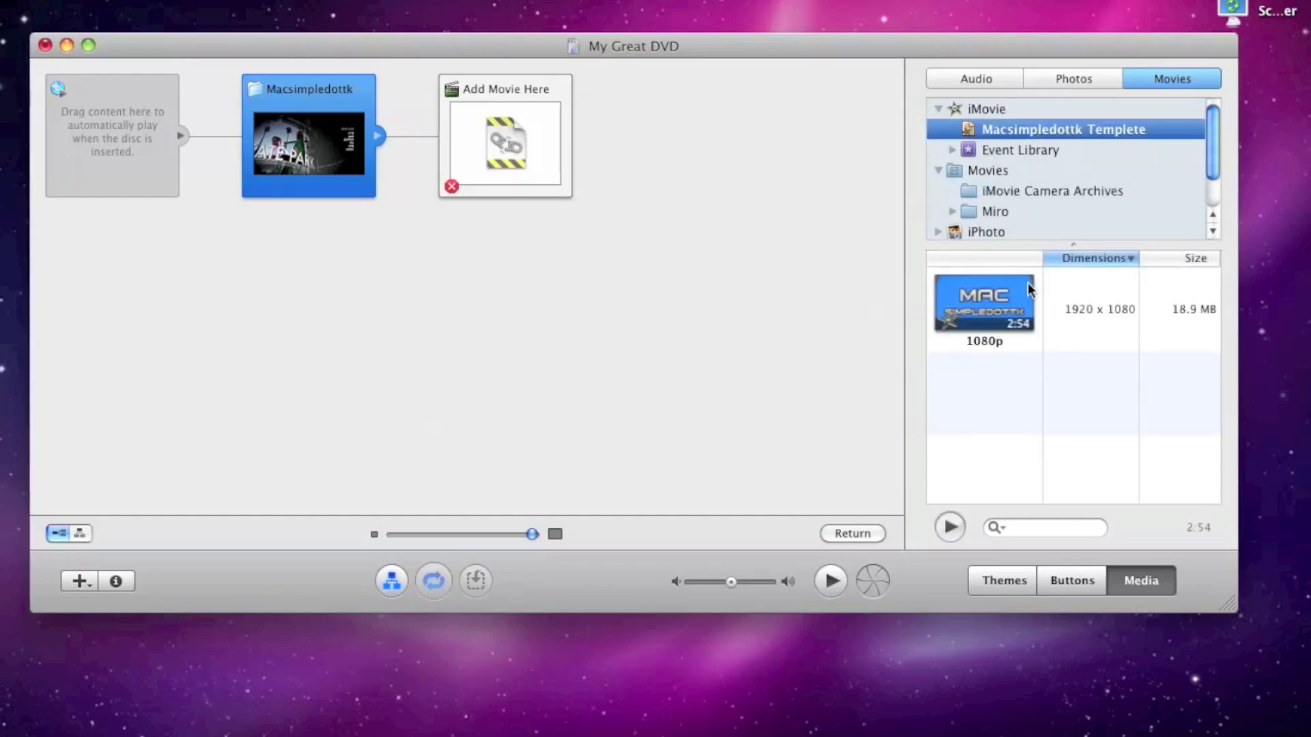
Step: Drag the 1080p Macsimpledottk Templete movie into the empty movie slot in the map
mouse_move(978, 313)
left_mouse_down()
mouse_move(973, 287)
mouse_move(471, 130)
mouse_move(974, 311)
left_mouse_up()
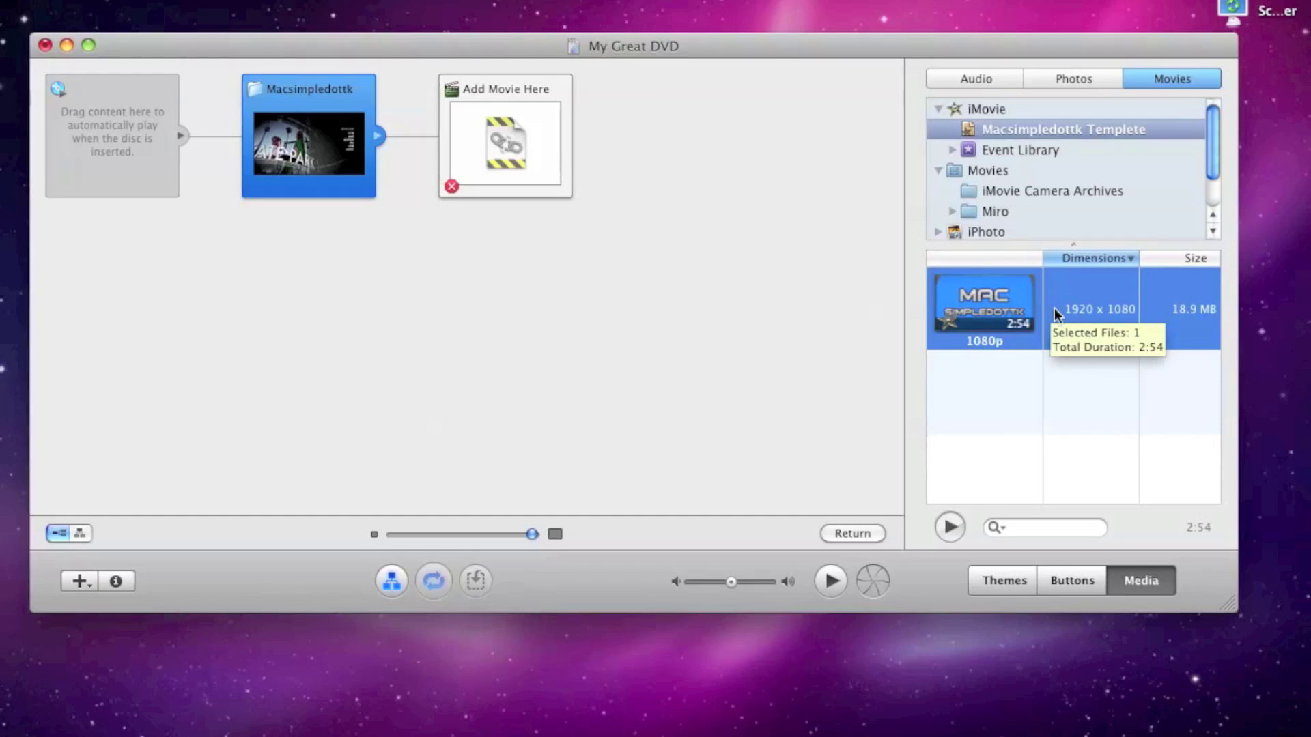
left_click_drag(1054, 309, 670, 209)
left_click_drag(875, 229, 462, 149)
left_click_drag(430, 193, 427, 191)
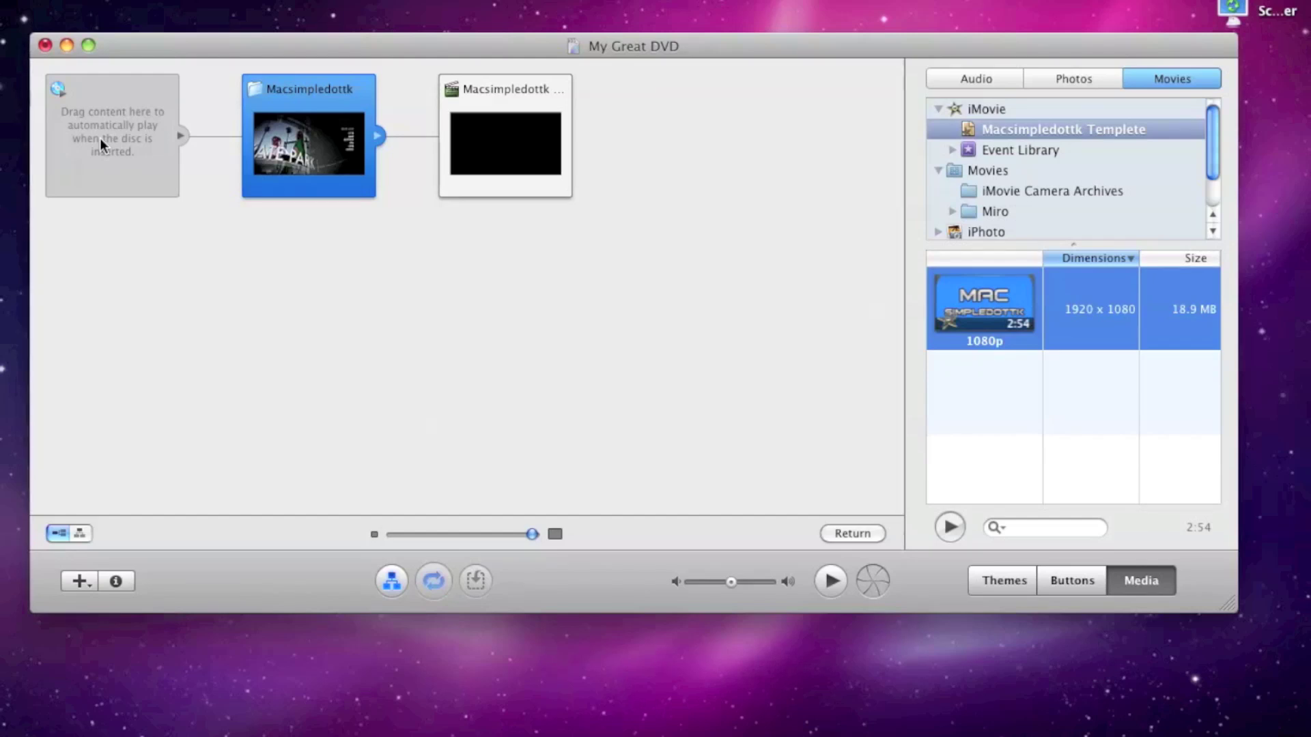
left_click(1040, 584)
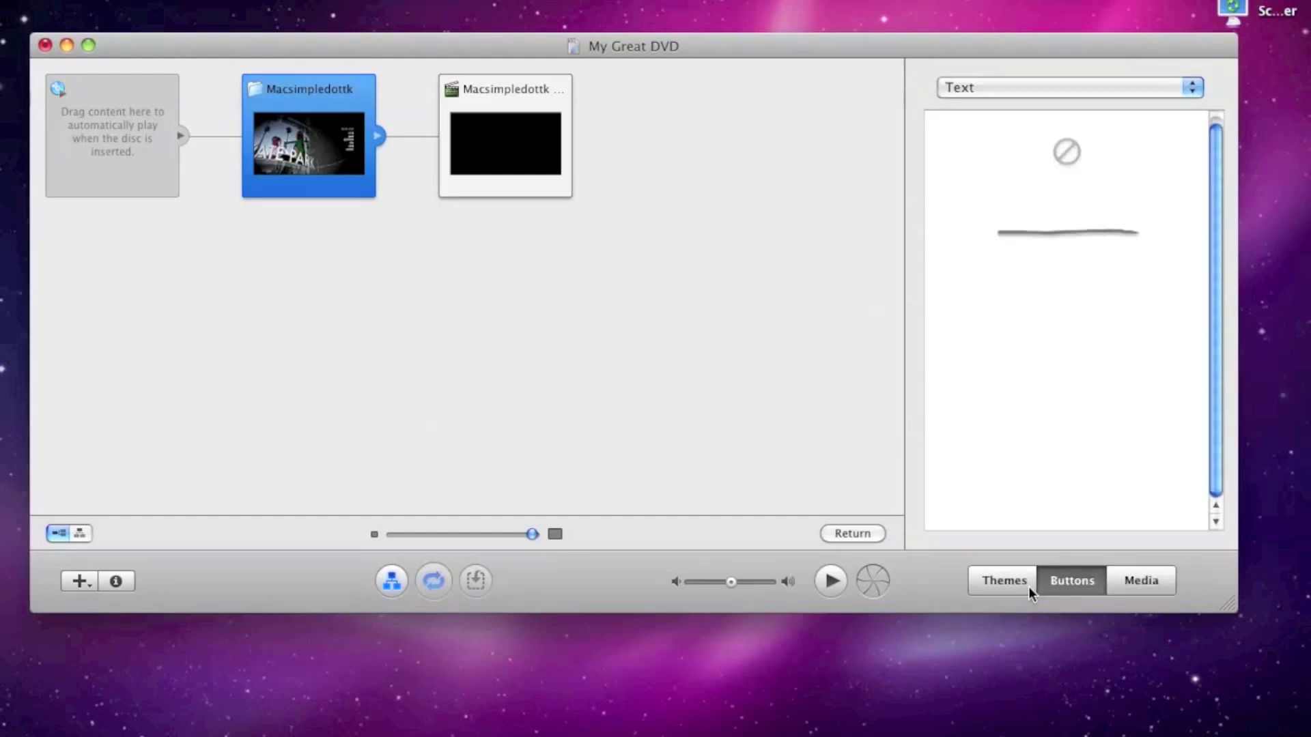
Step: Drag Mac Mini Image from Photos into the autoplay drop zone, then return to the menu
left_click(1024, 586)
left_click(1137, 580)
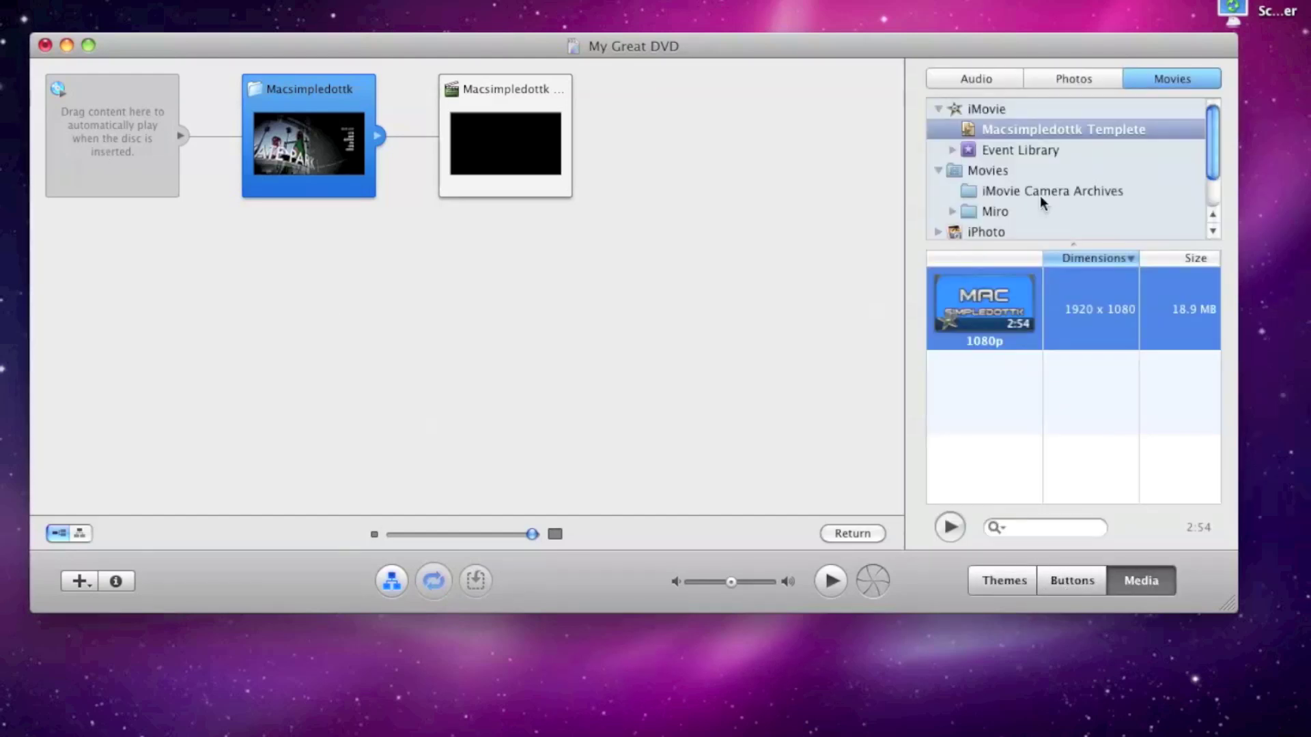
left_click(1074, 81)
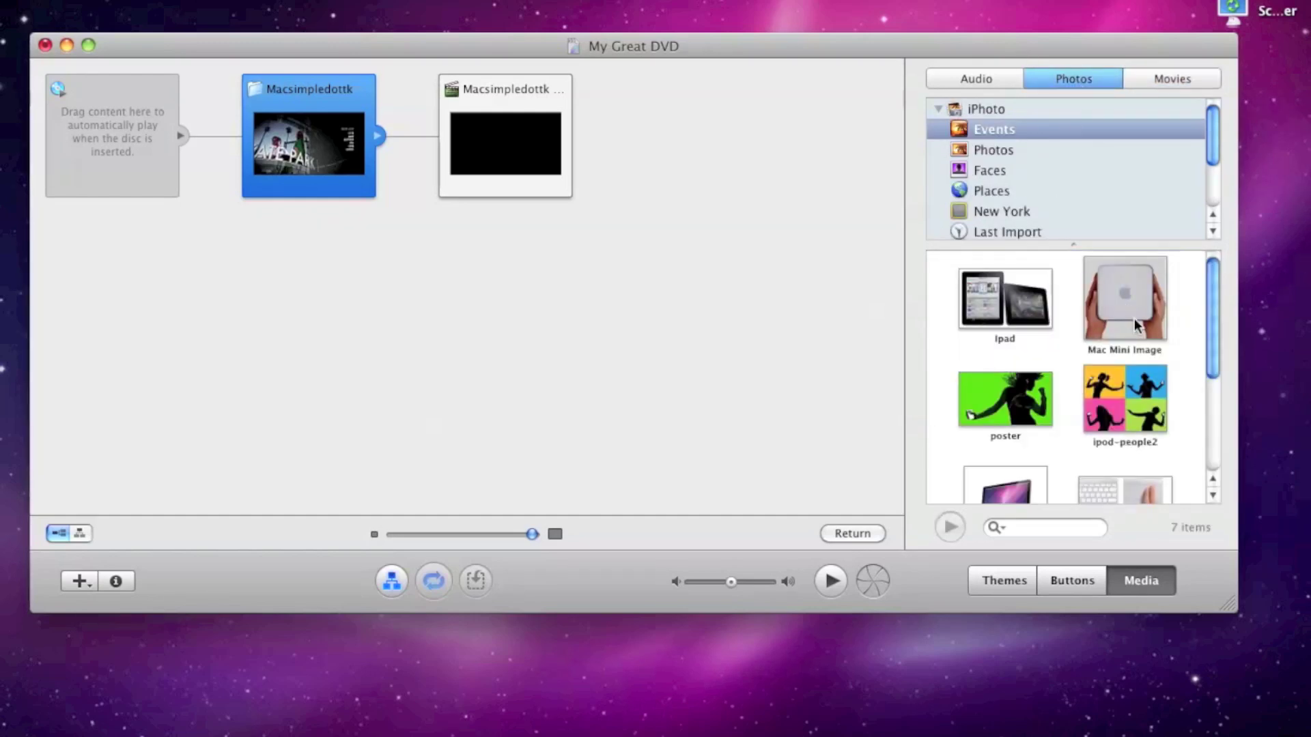
left_click_drag(1129, 314, 133, 131)
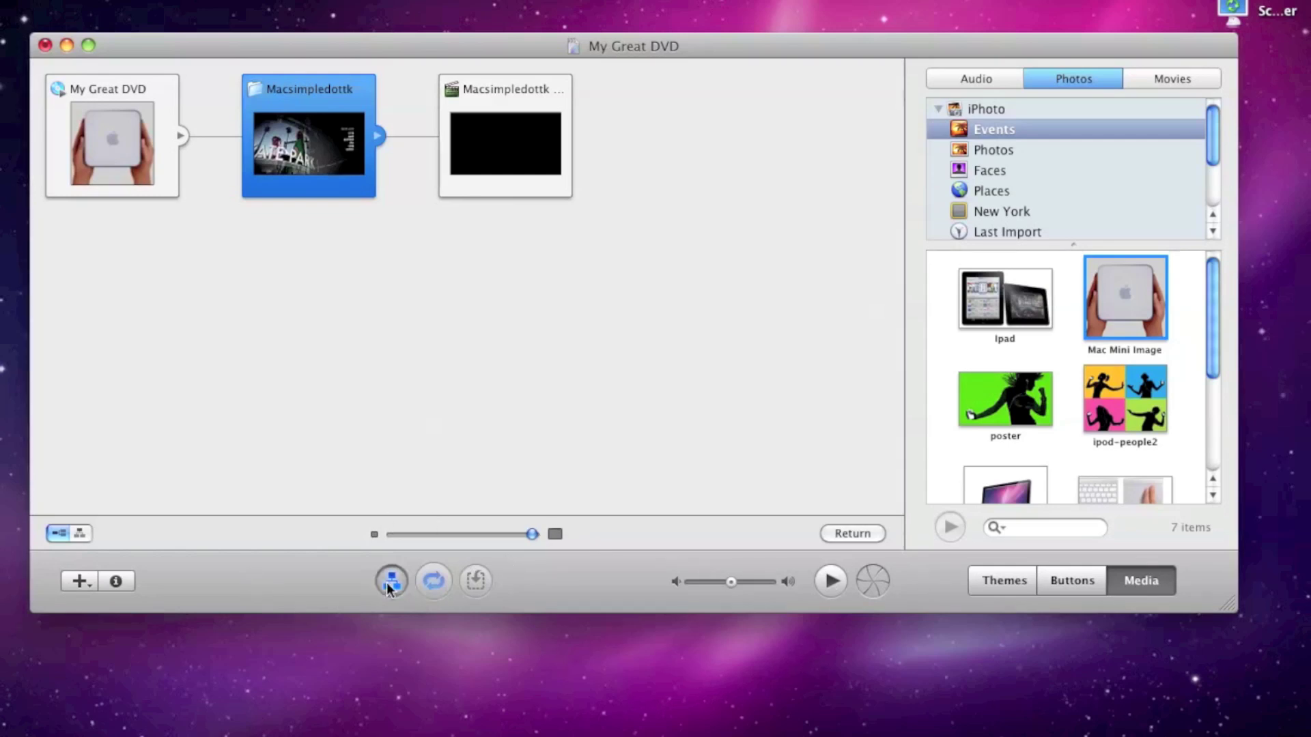
left_click(433, 581)
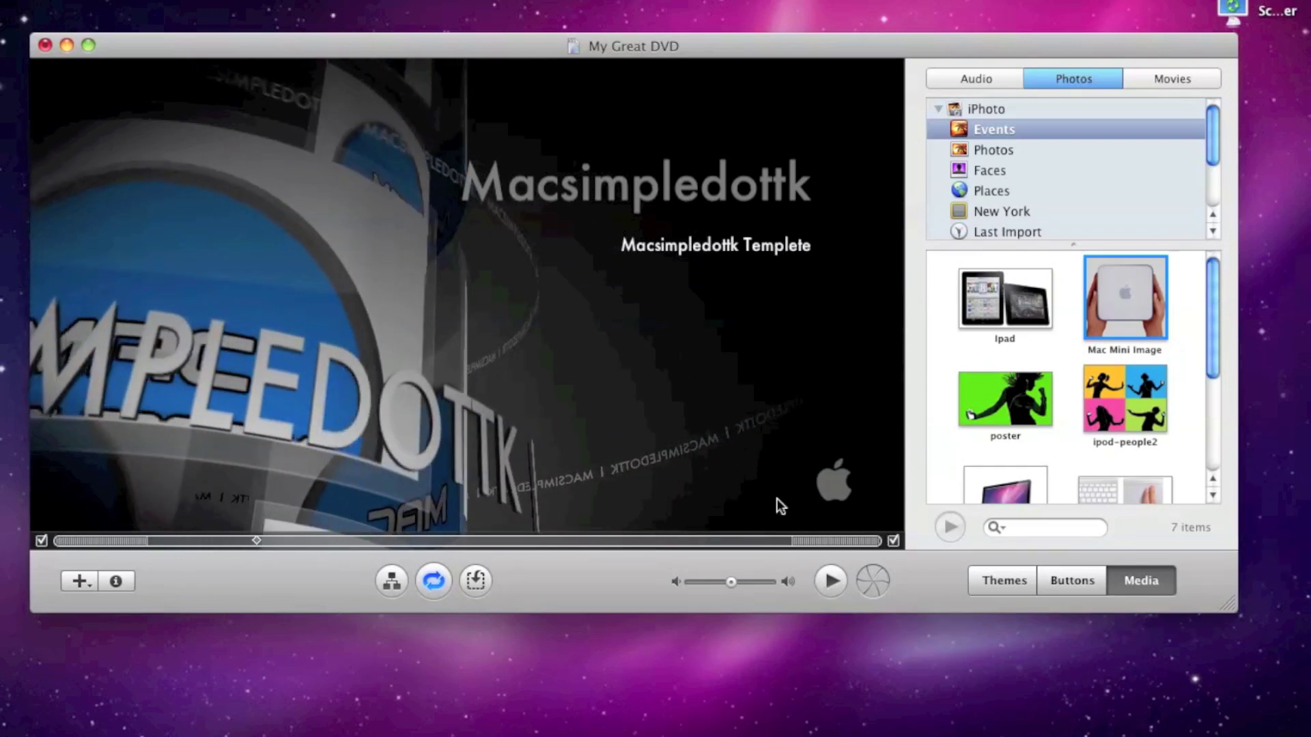
left_click(833, 583)
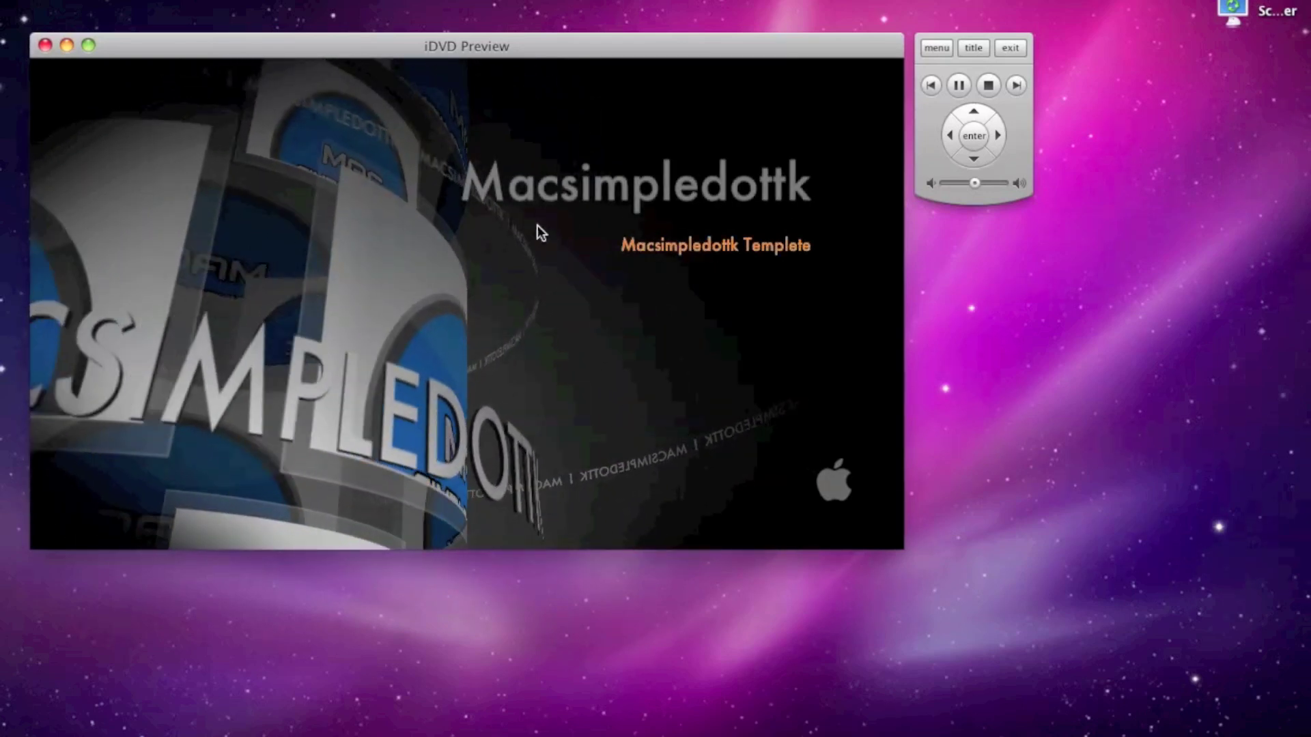
left_click(674, 250)
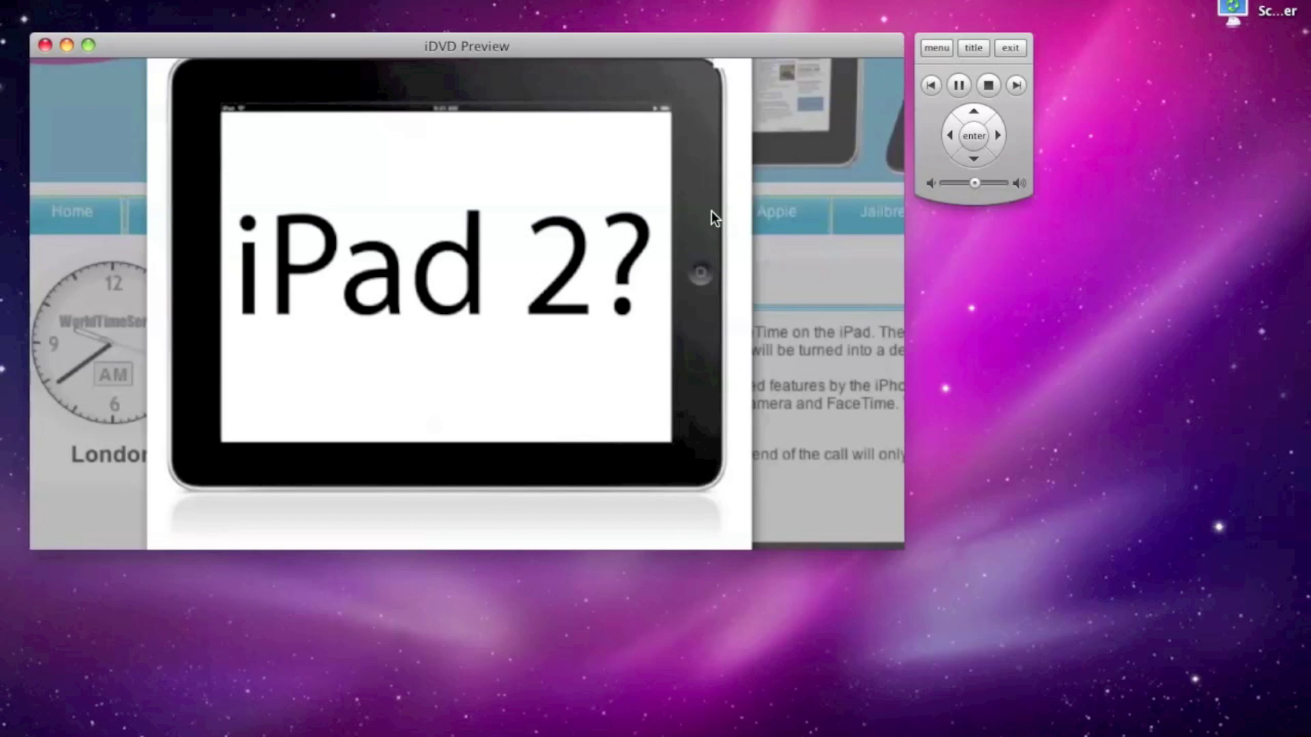
left_click(1009, 49)
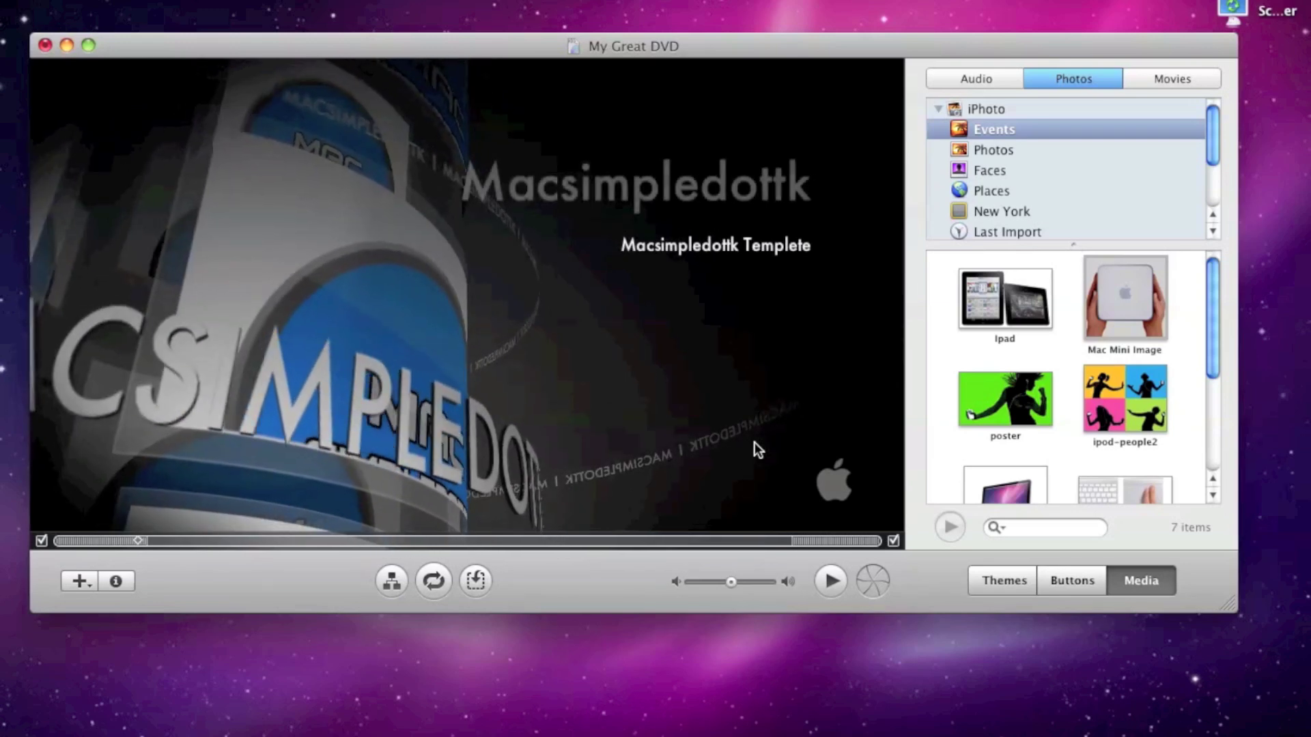
Step: Add a new submenu to the Macsimpledottk main menu
left_click(77, 582)
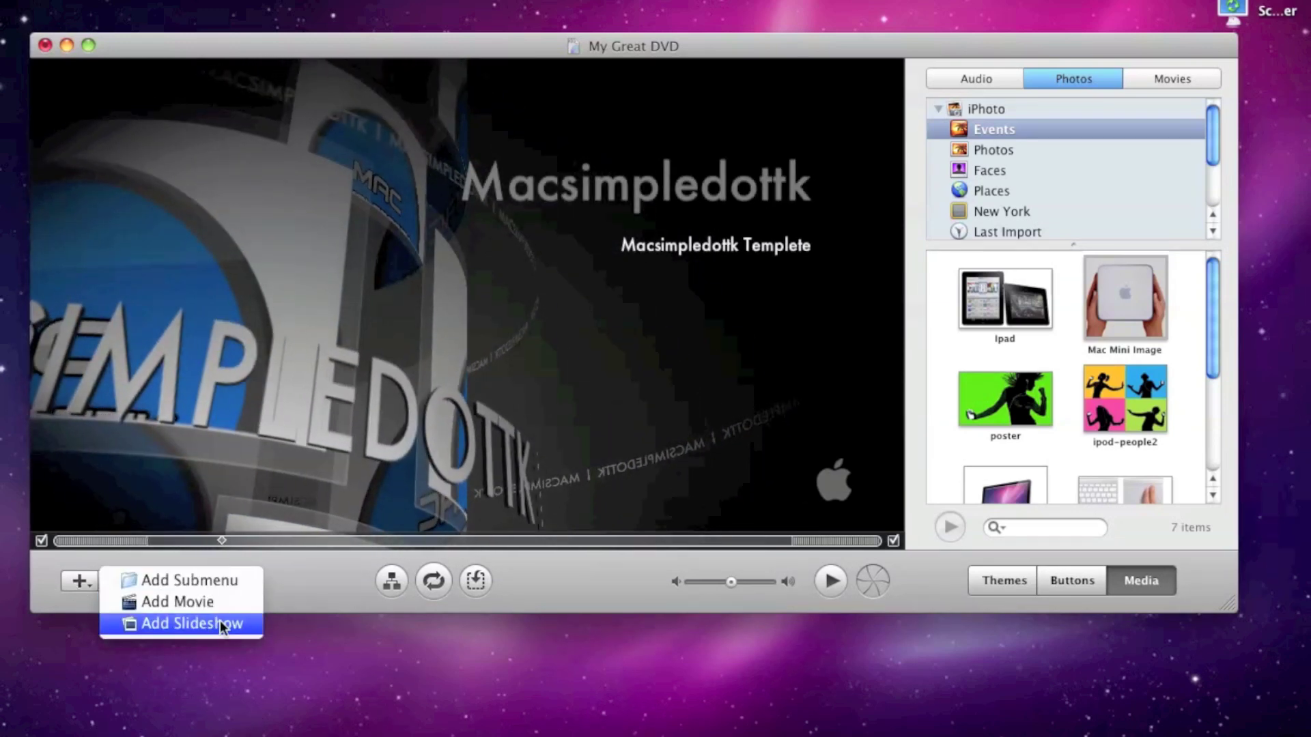
left_click(227, 582)
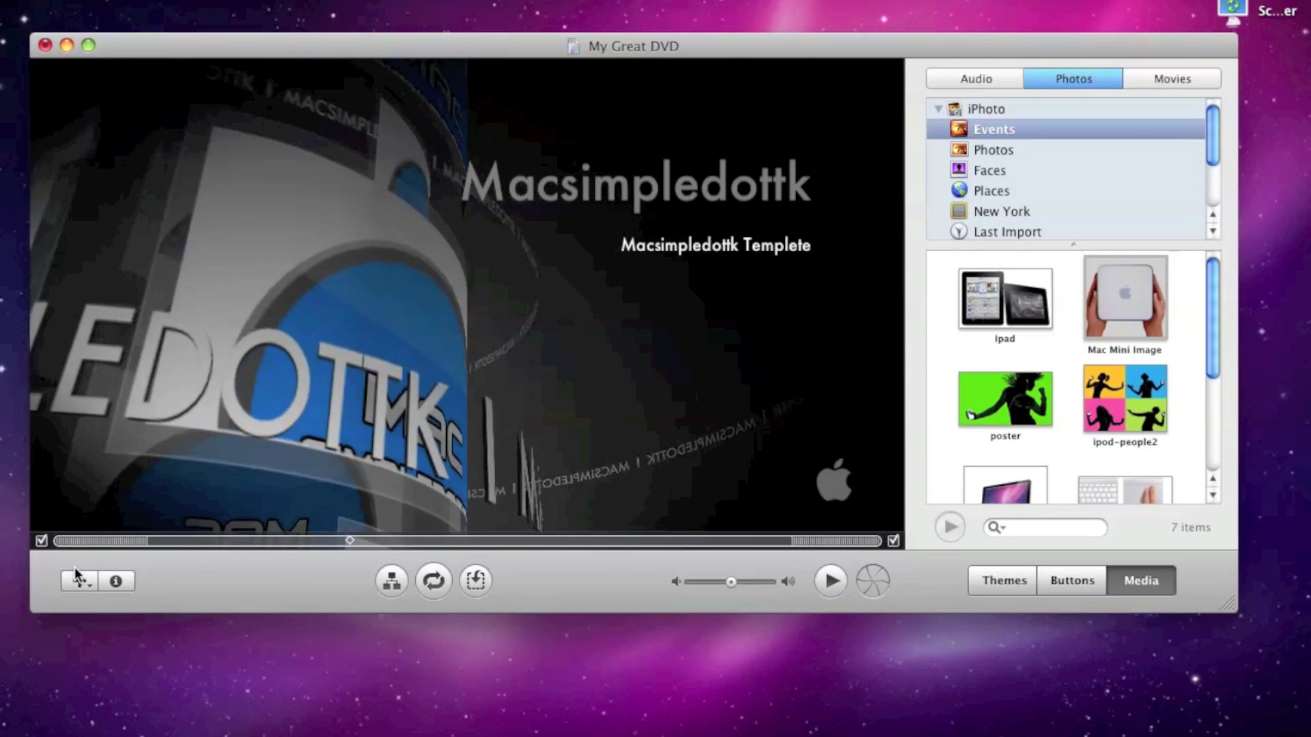
left_click(78, 580)
left_click(205, 579)
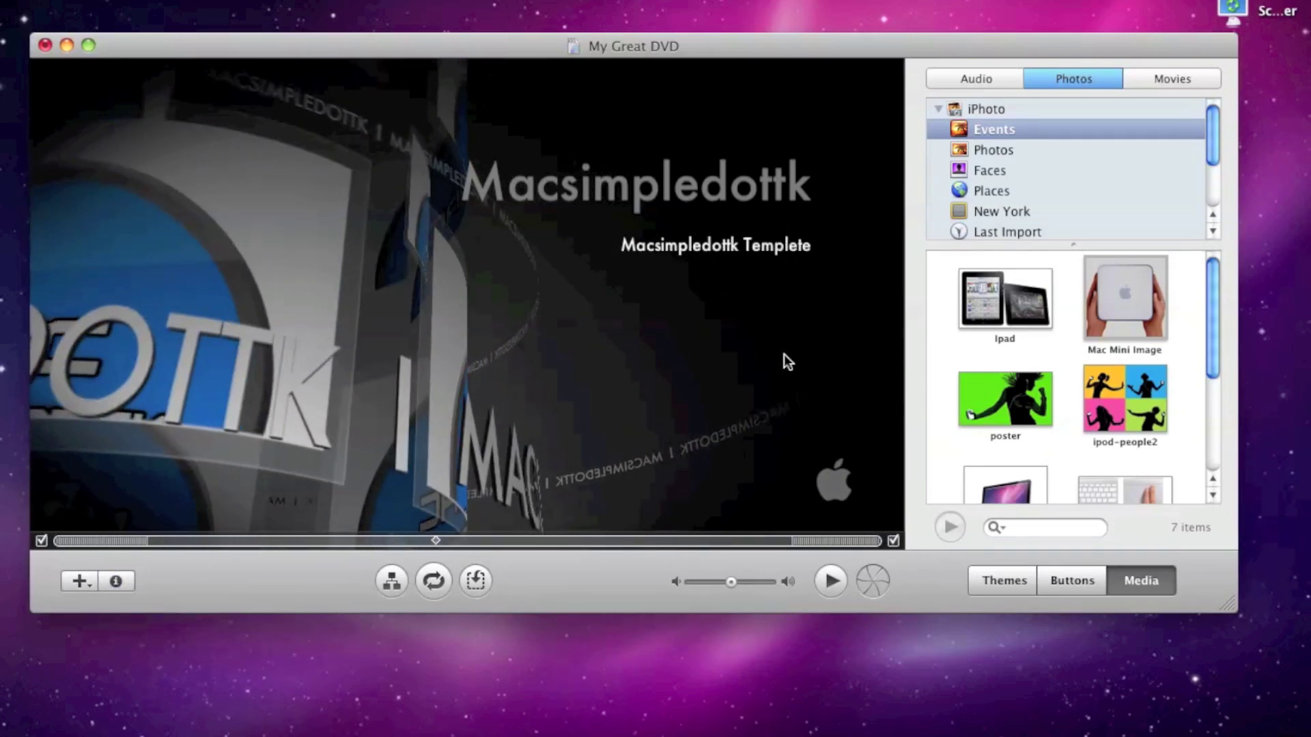
left_click(94, 580)
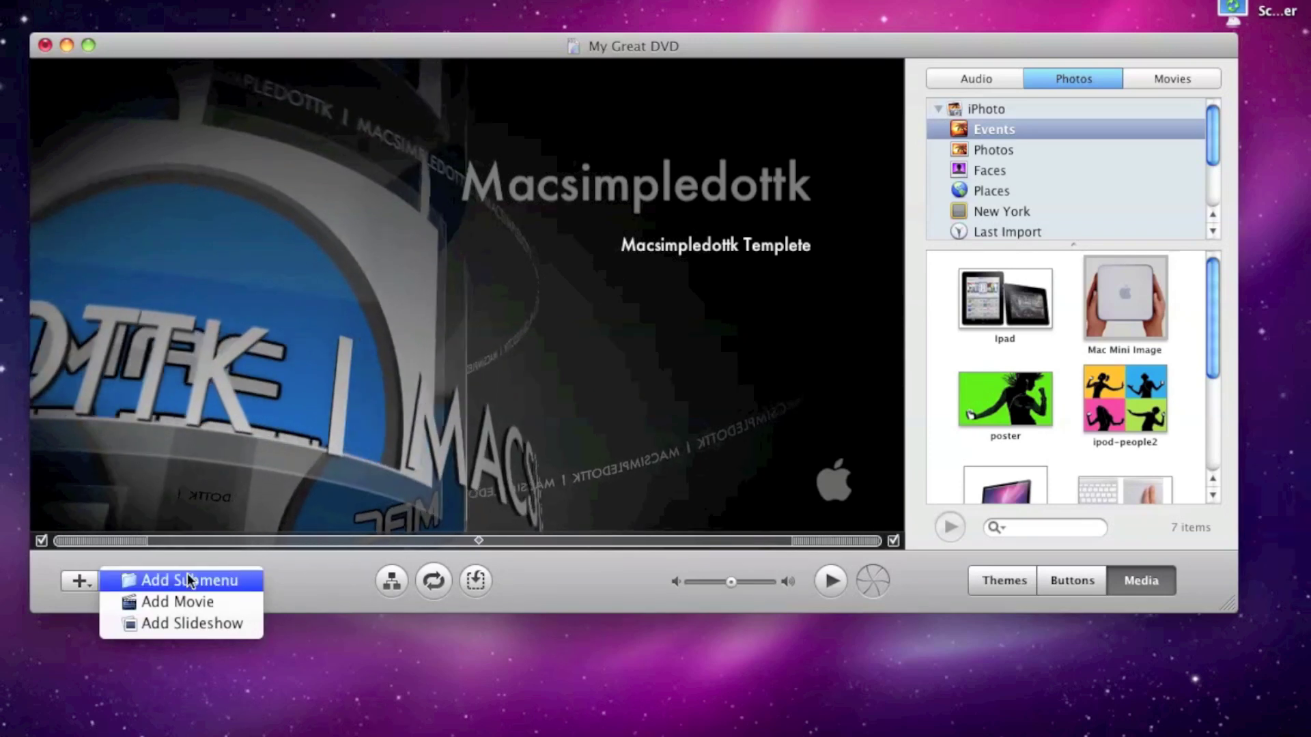
left_click(187, 577)
Step: Relabel the My Submenu button as 'Special Features'
left_click(781, 272)
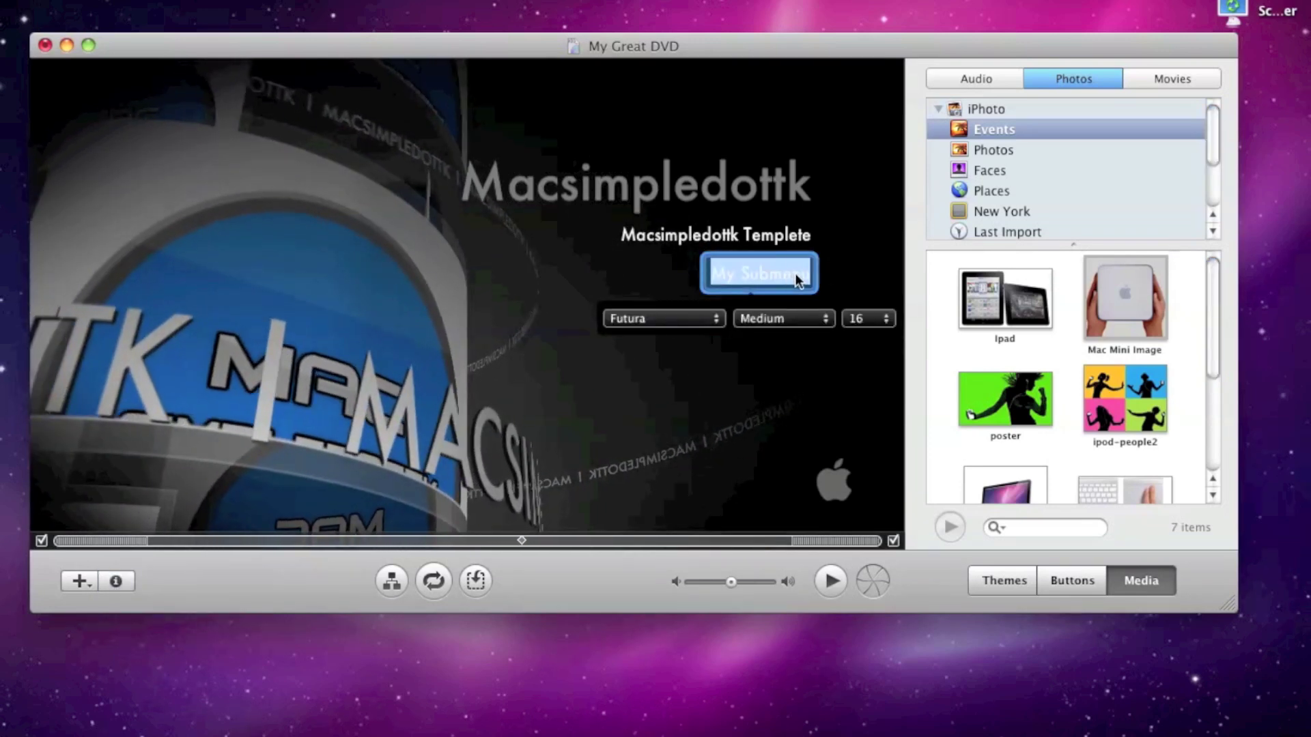
key("BackSpace")
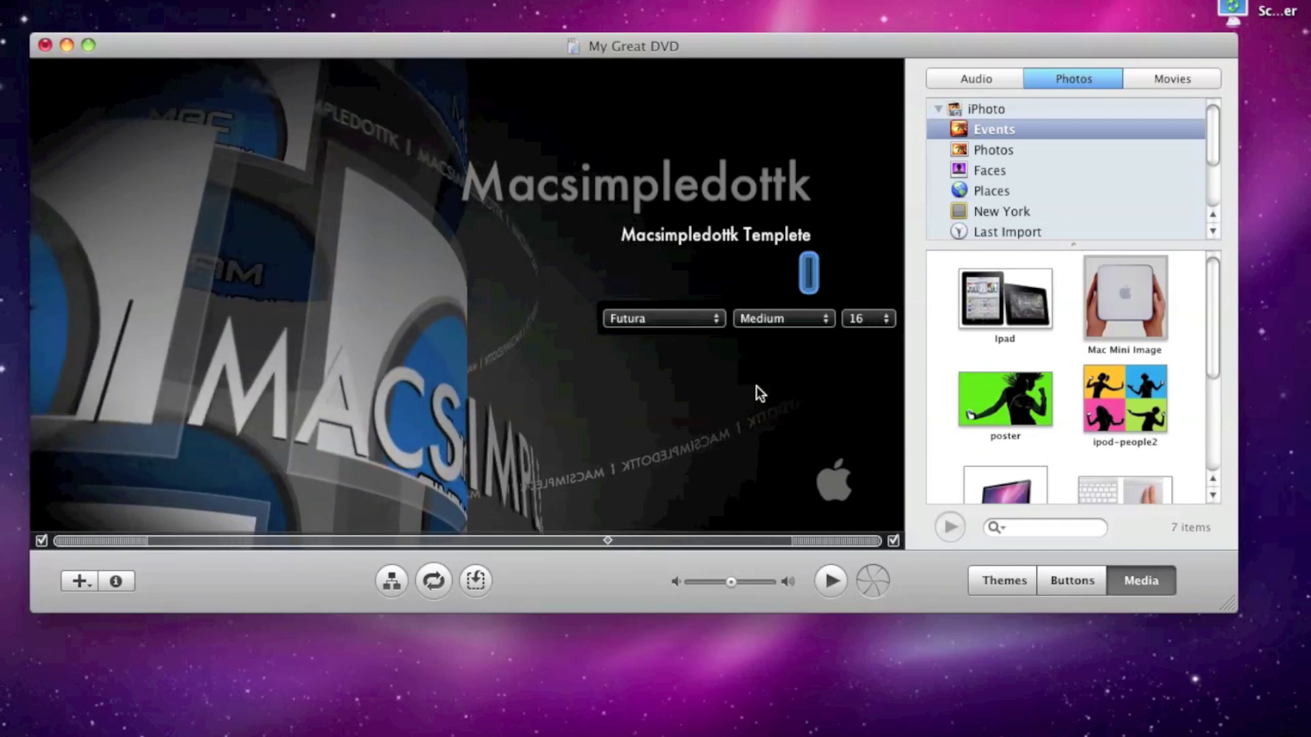
type("Special")
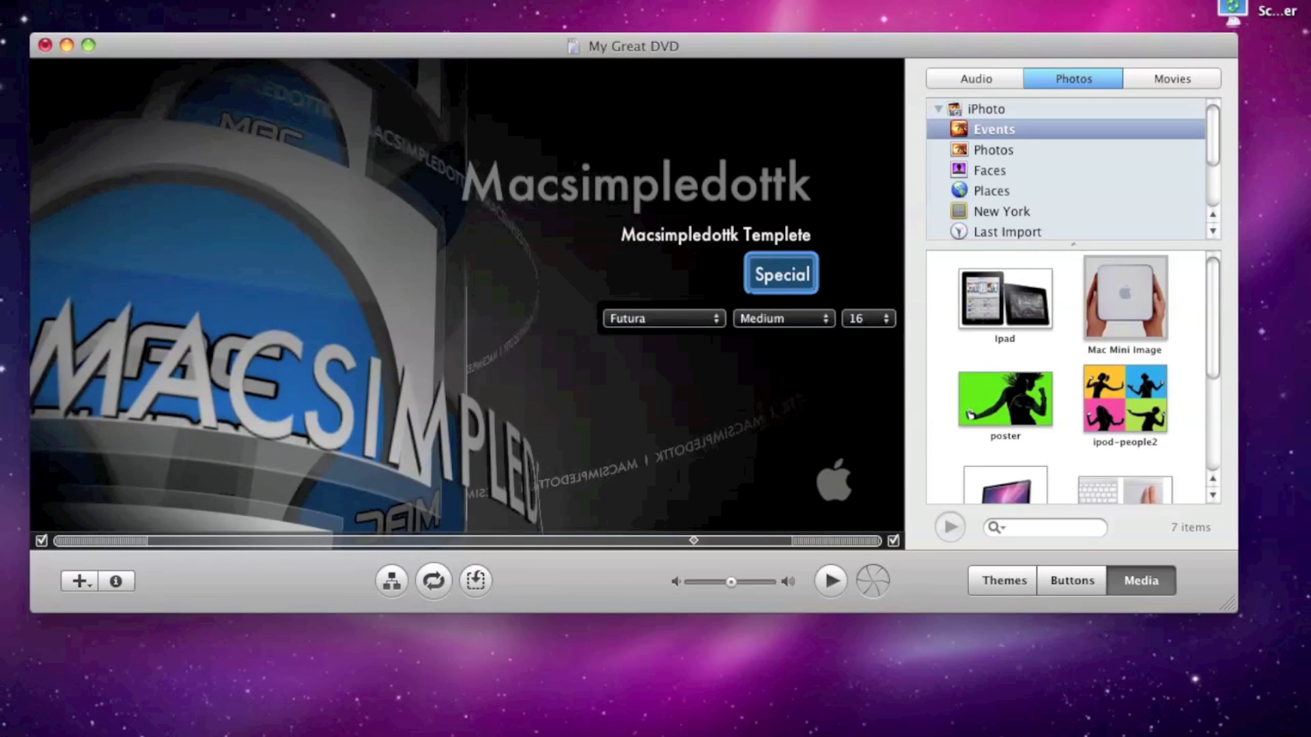
type(" Features")
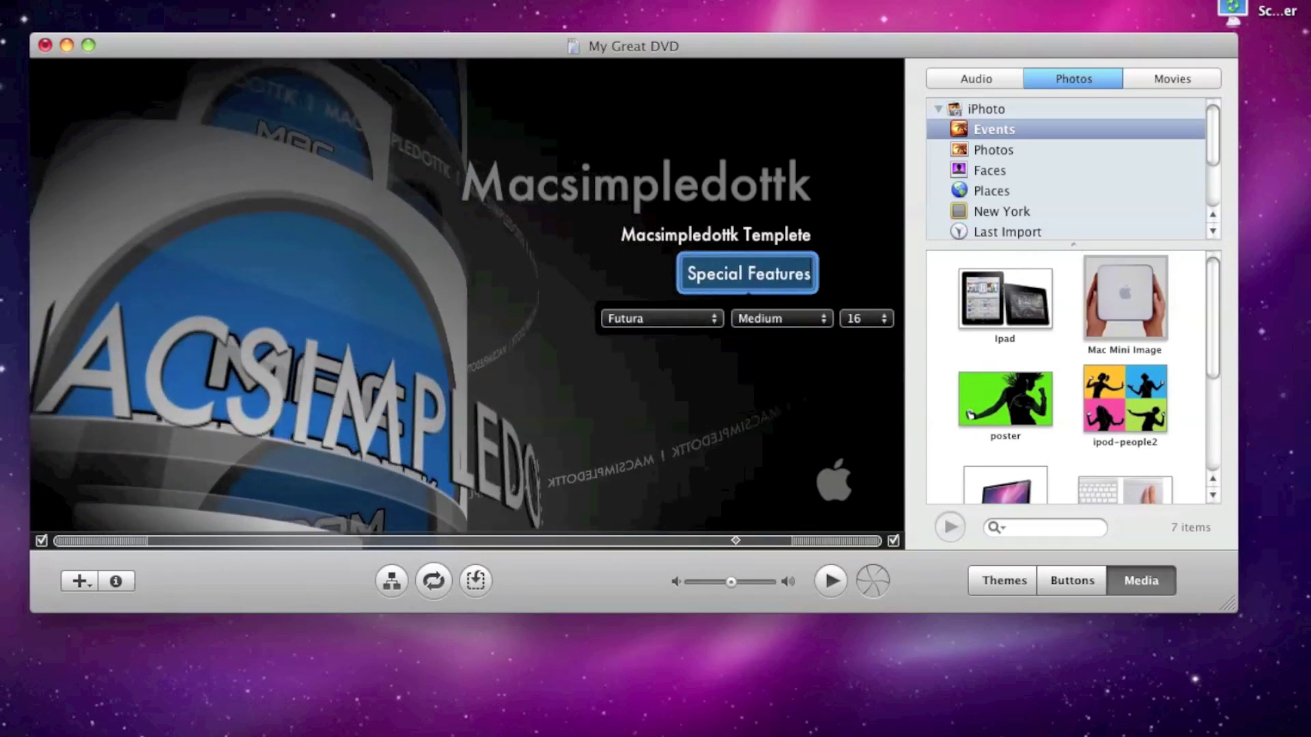
Step: Commit the Special Features label, then select the Revolution Extras submenu in the map
left_click(759, 385)
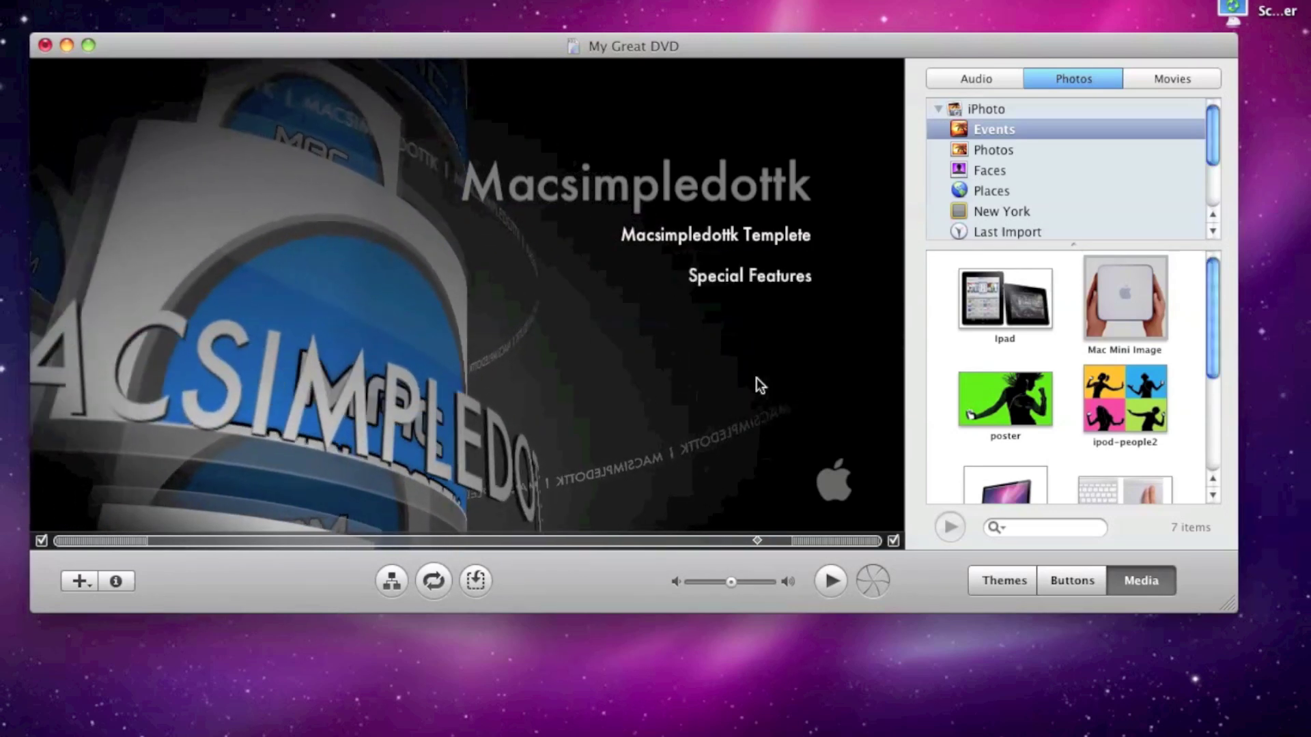
left_click(740, 271)
left_click(398, 584)
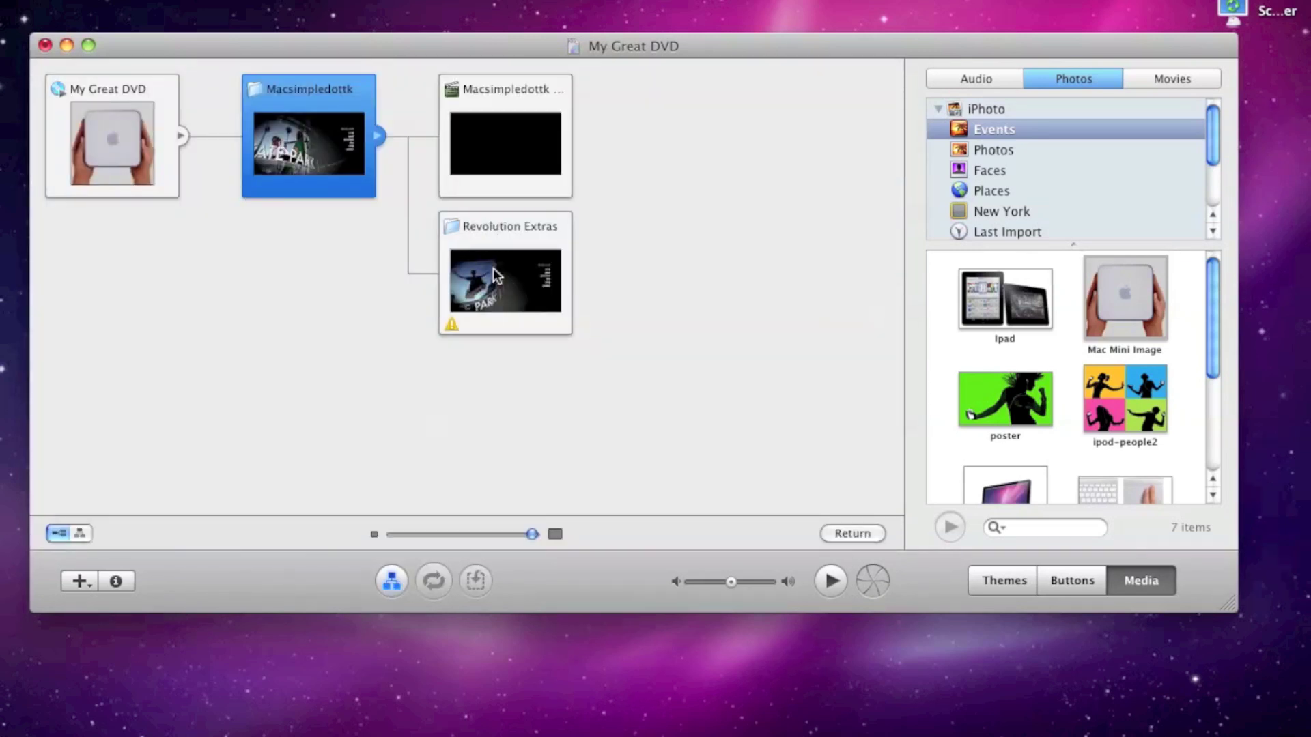
left_click(506, 300)
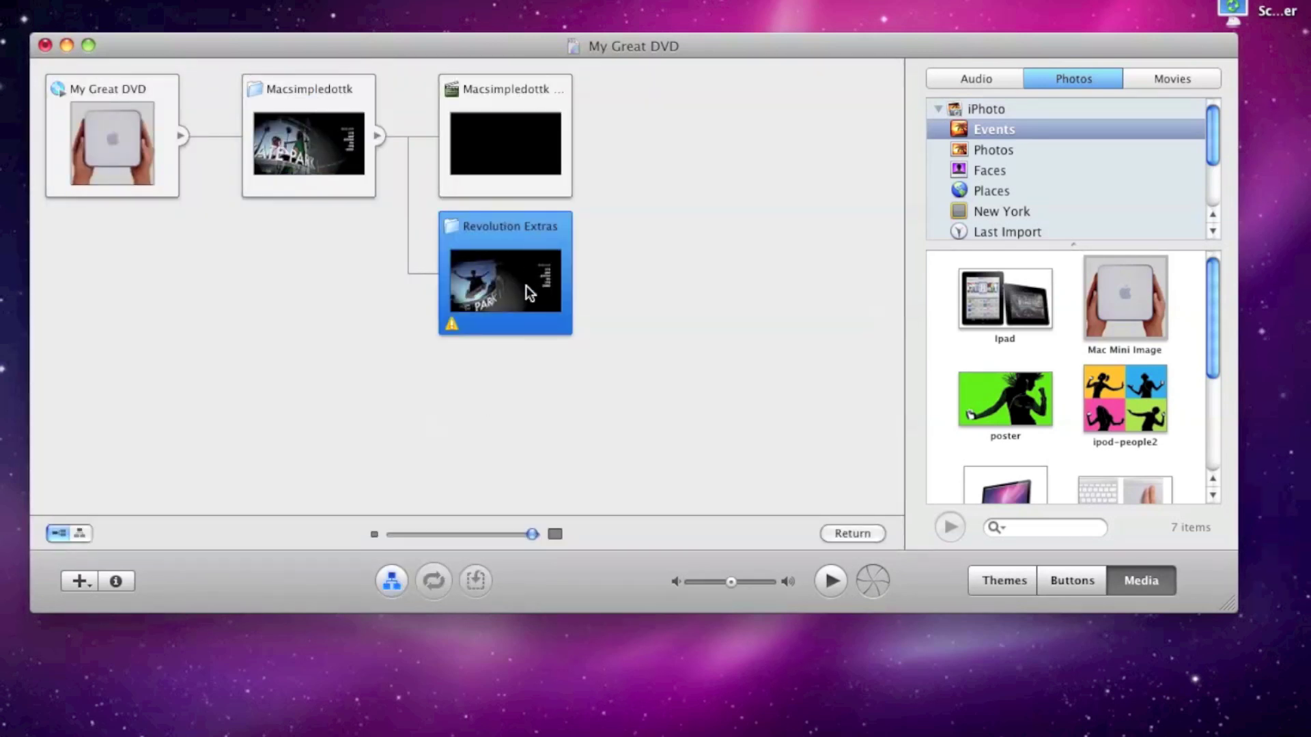
mouse_move(448, 322)
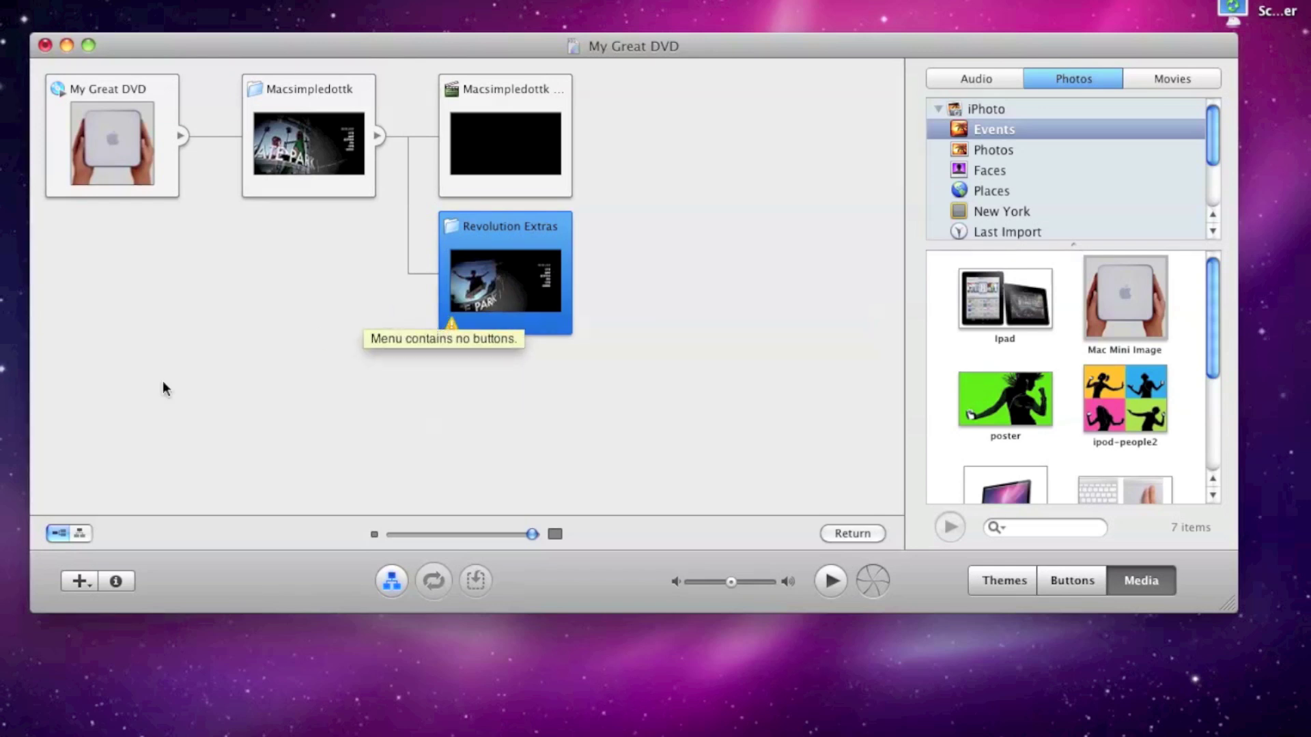
Step: Add an empty movie slot under Revolution Extras and drop the Macsimpledottk movie into it
left_click(73, 584)
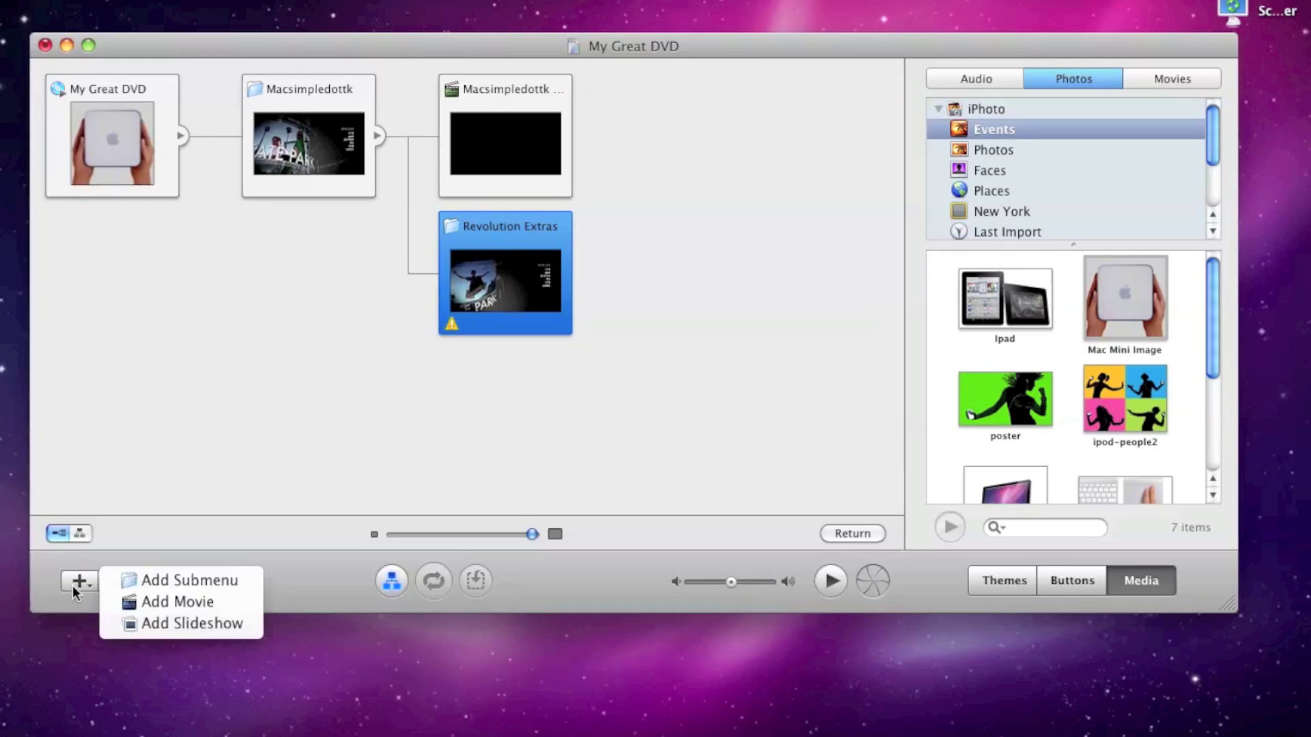
left_click(209, 600)
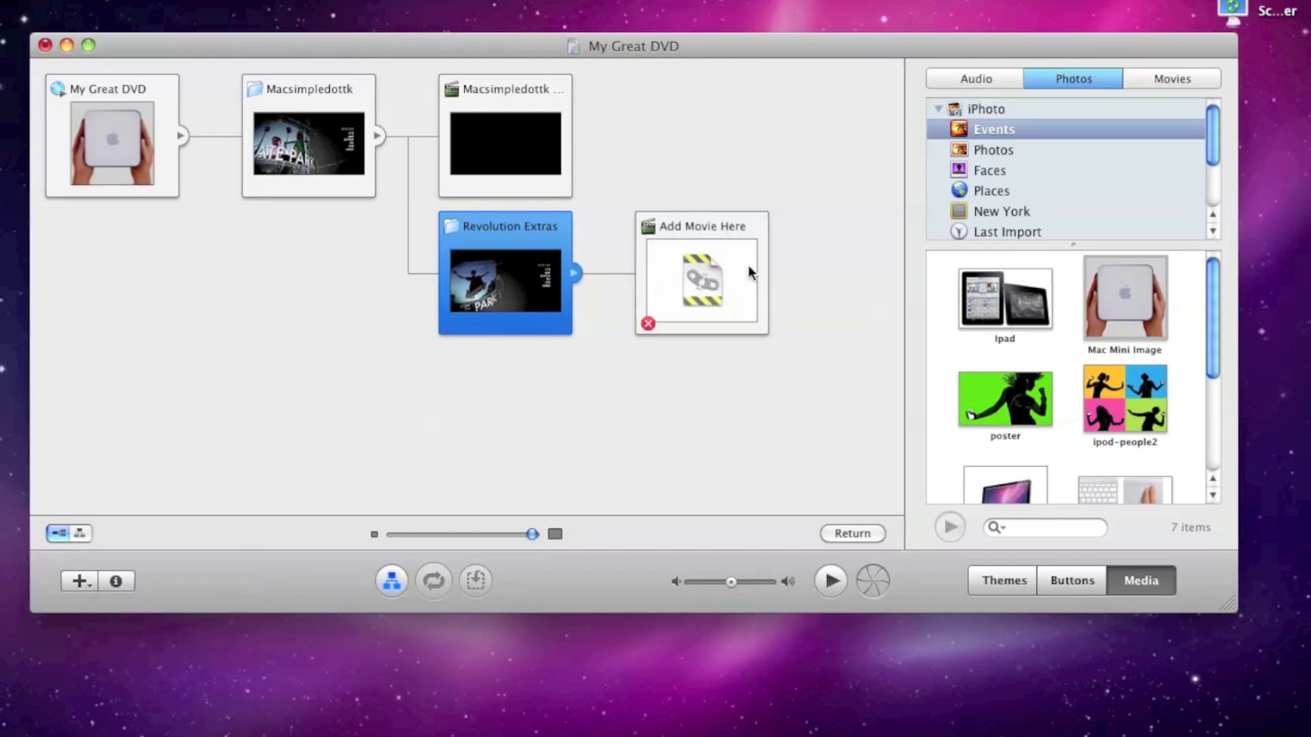
left_click(695, 267)
mouse_move(648, 322)
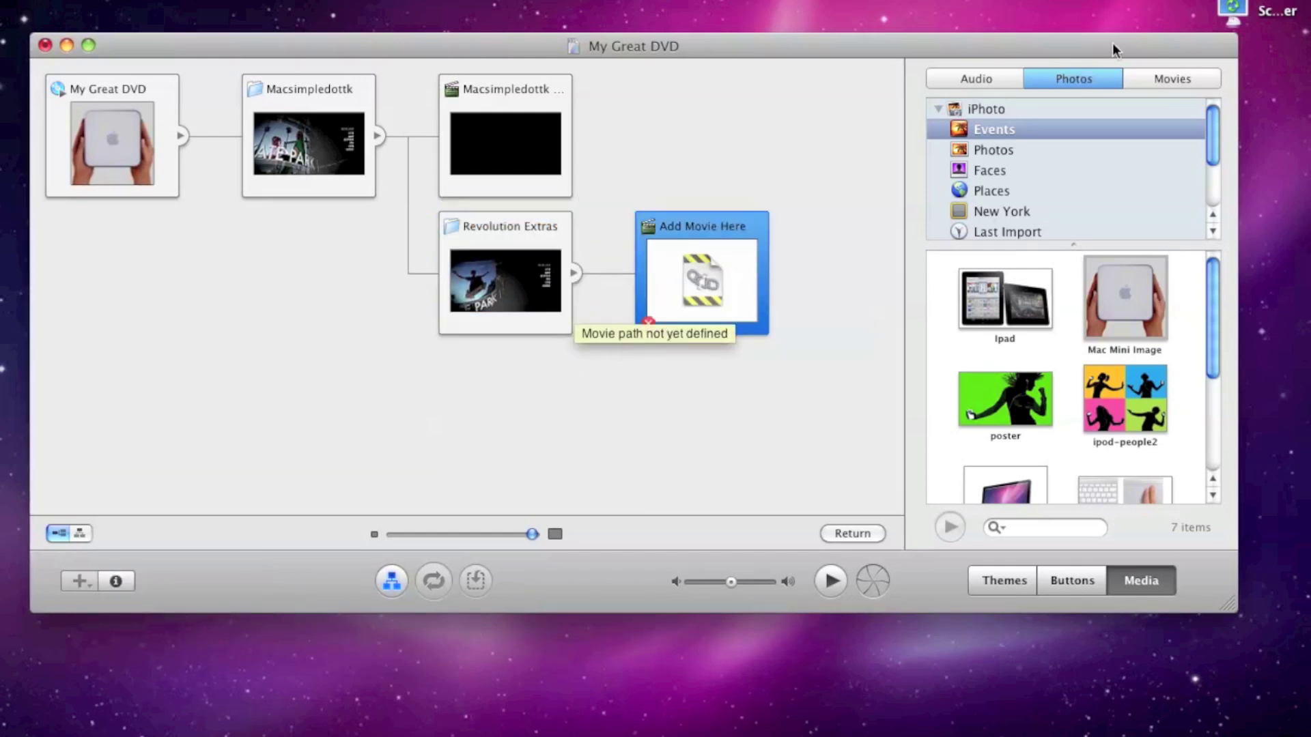
left_click(1183, 78)
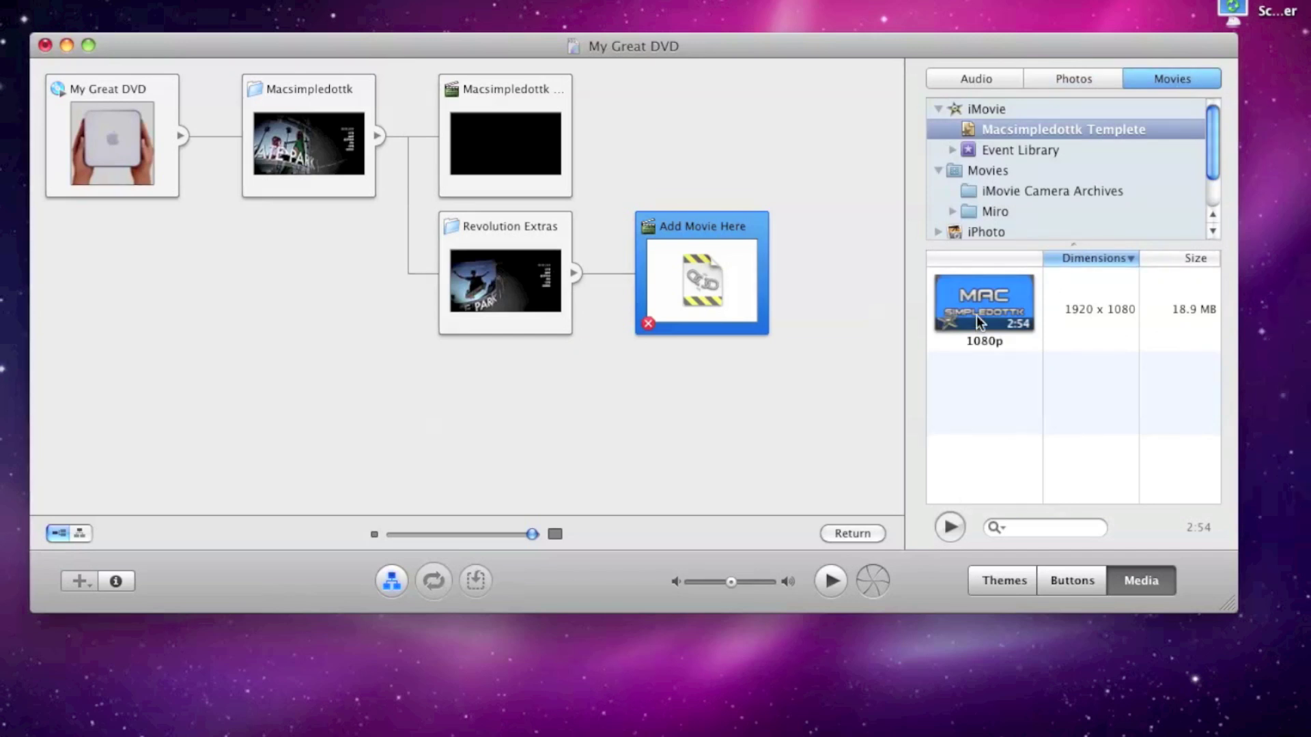
left_click_drag(976, 317, 615, 260)
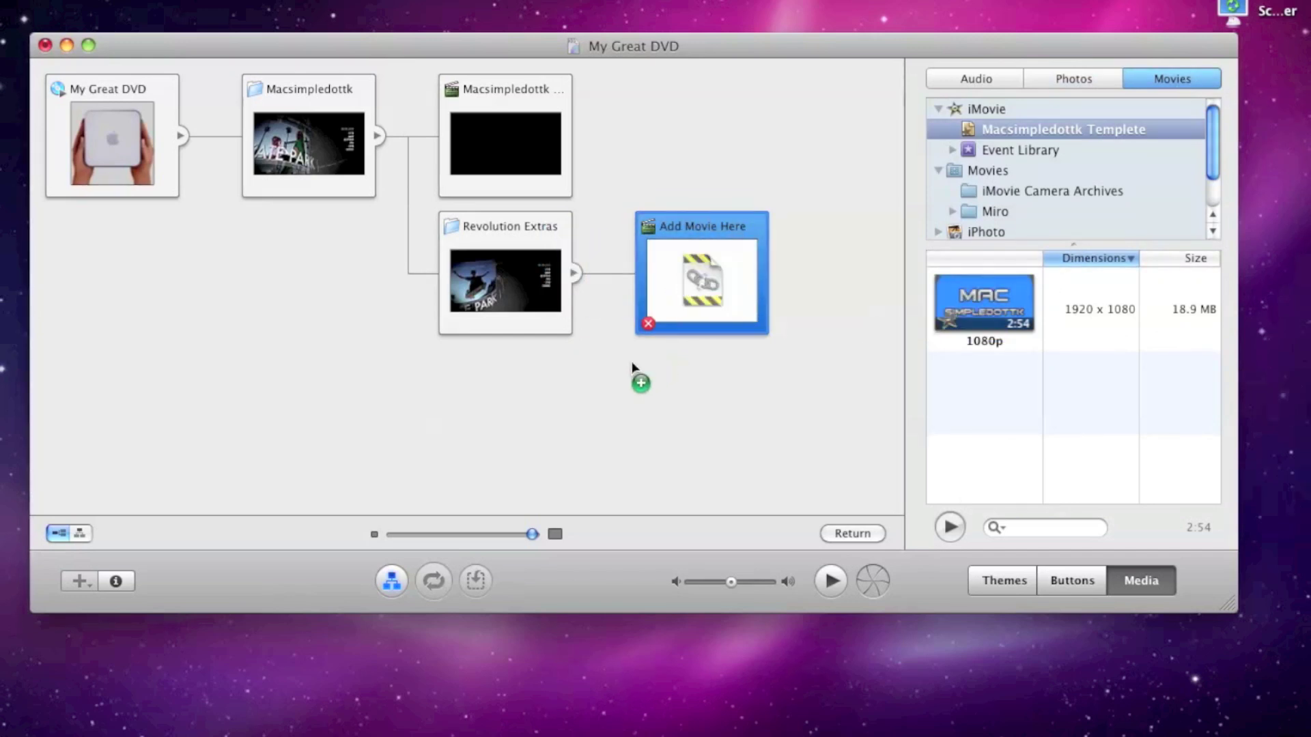
left_click_drag(632, 366, 689, 287)
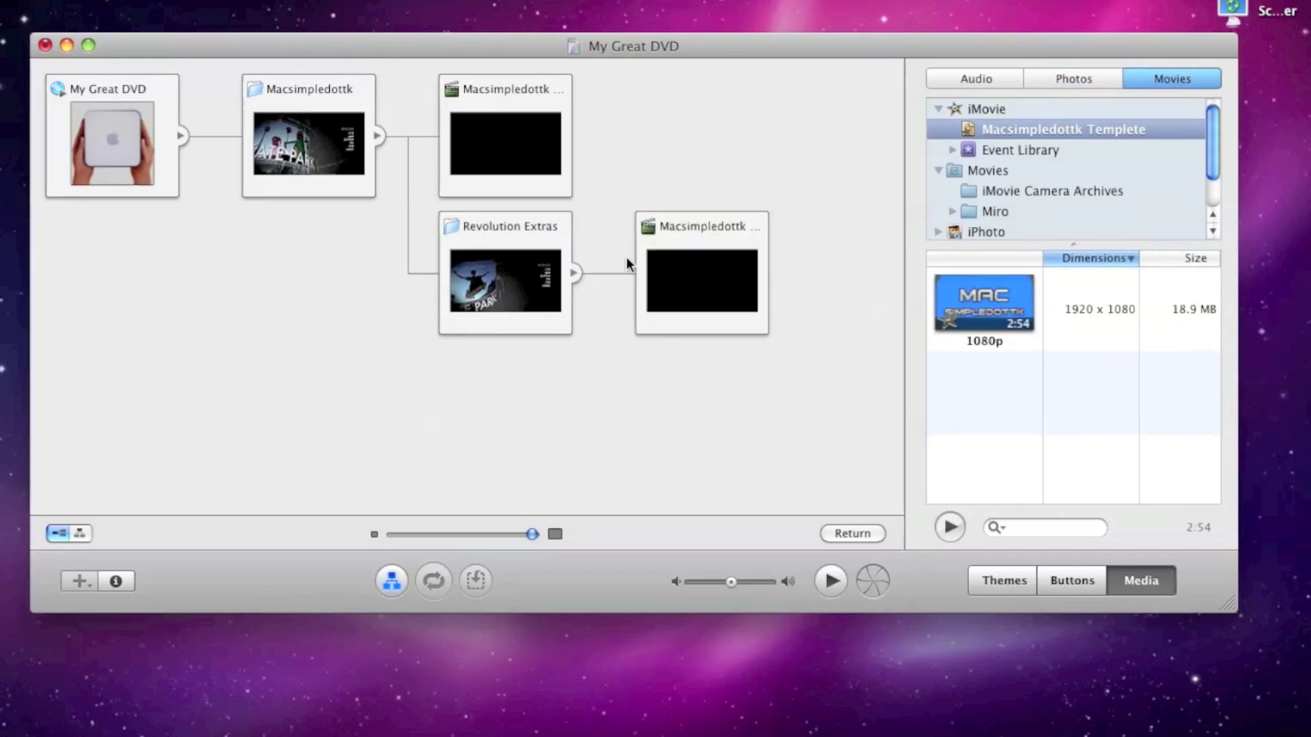
Step: Add a movie to the Revolution Extras submenu from the add menu
left_click(527, 263)
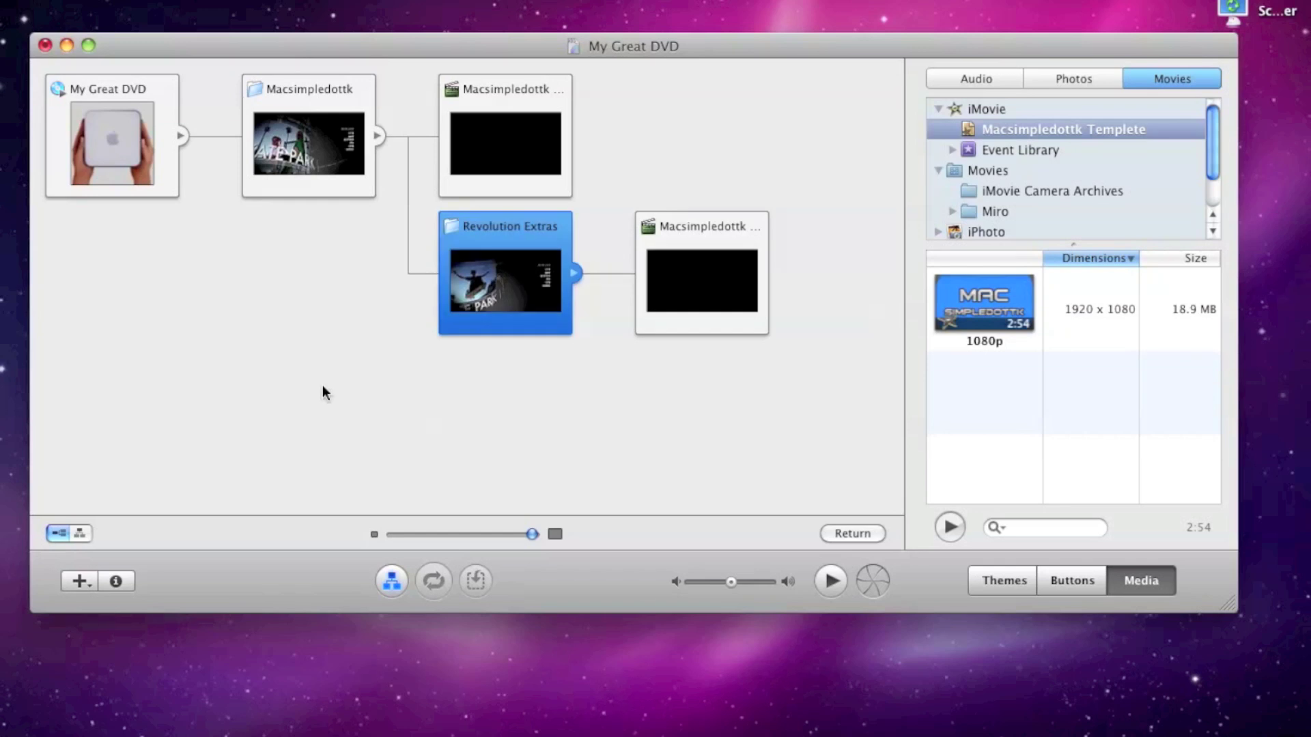
left_click(80, 581)
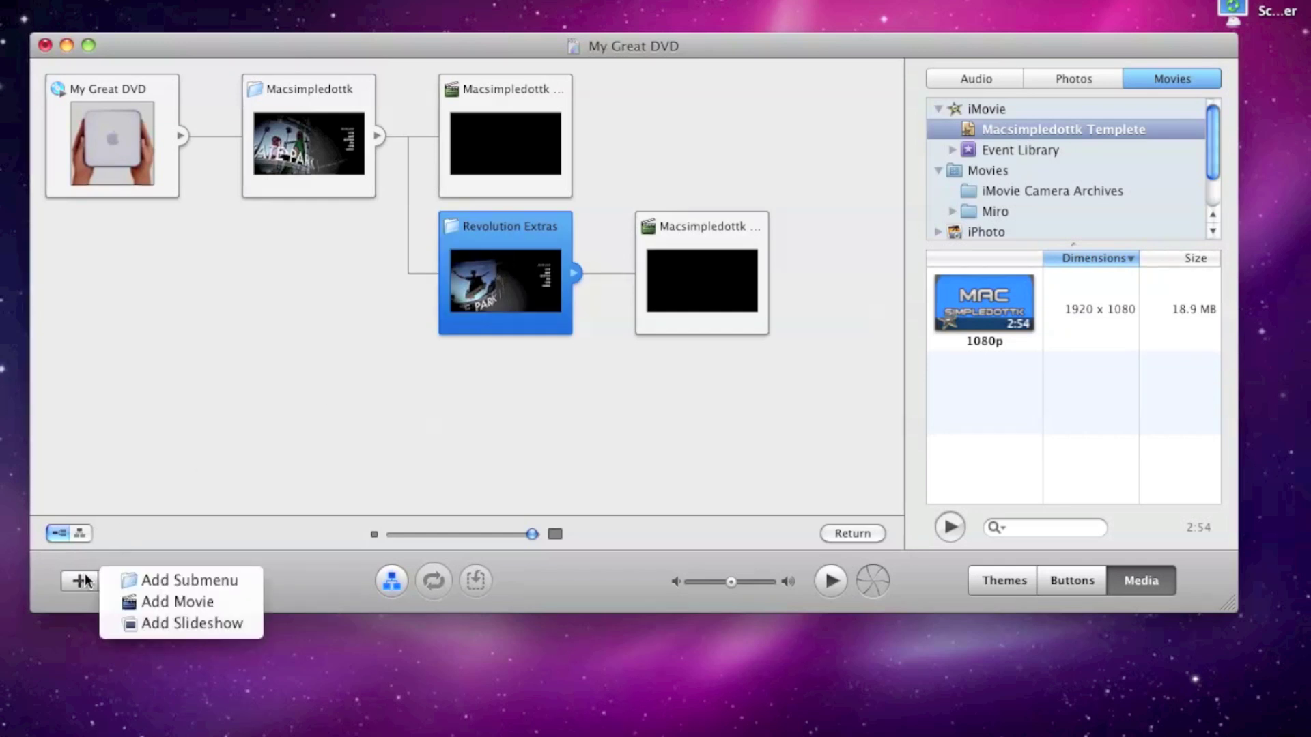
left_click(198, 602)
Step: Preview the Macsimpledottk menu, enter Special Features, play Macsimpledottk Template, then exit the preview
left_click(313, 132)
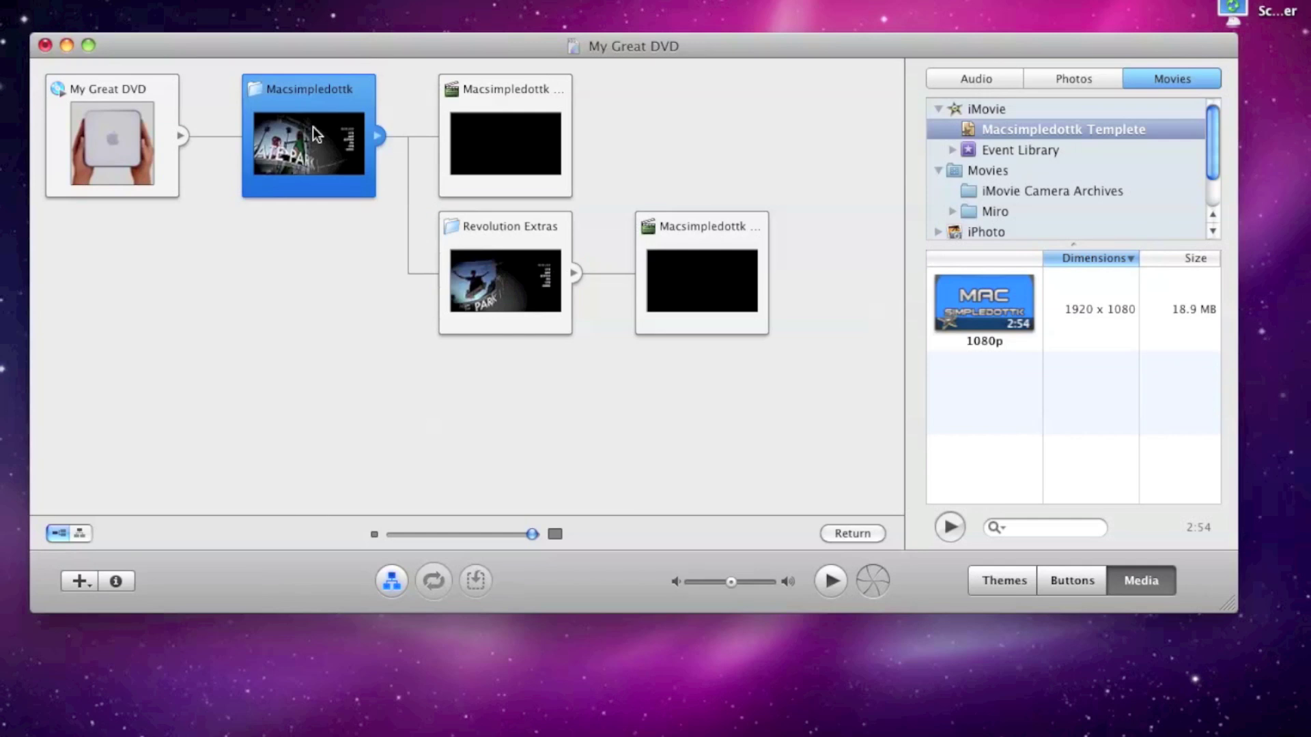
left_click(831, 581)
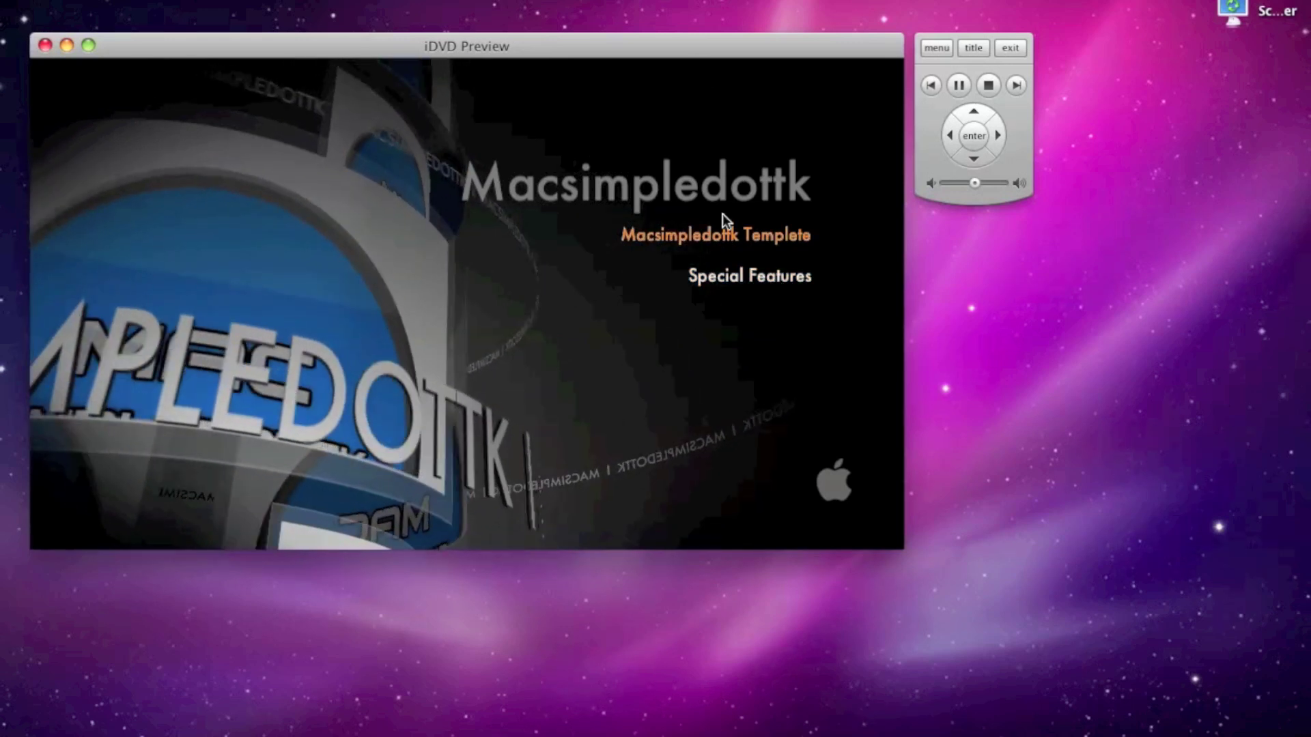
left_click(760, 280)
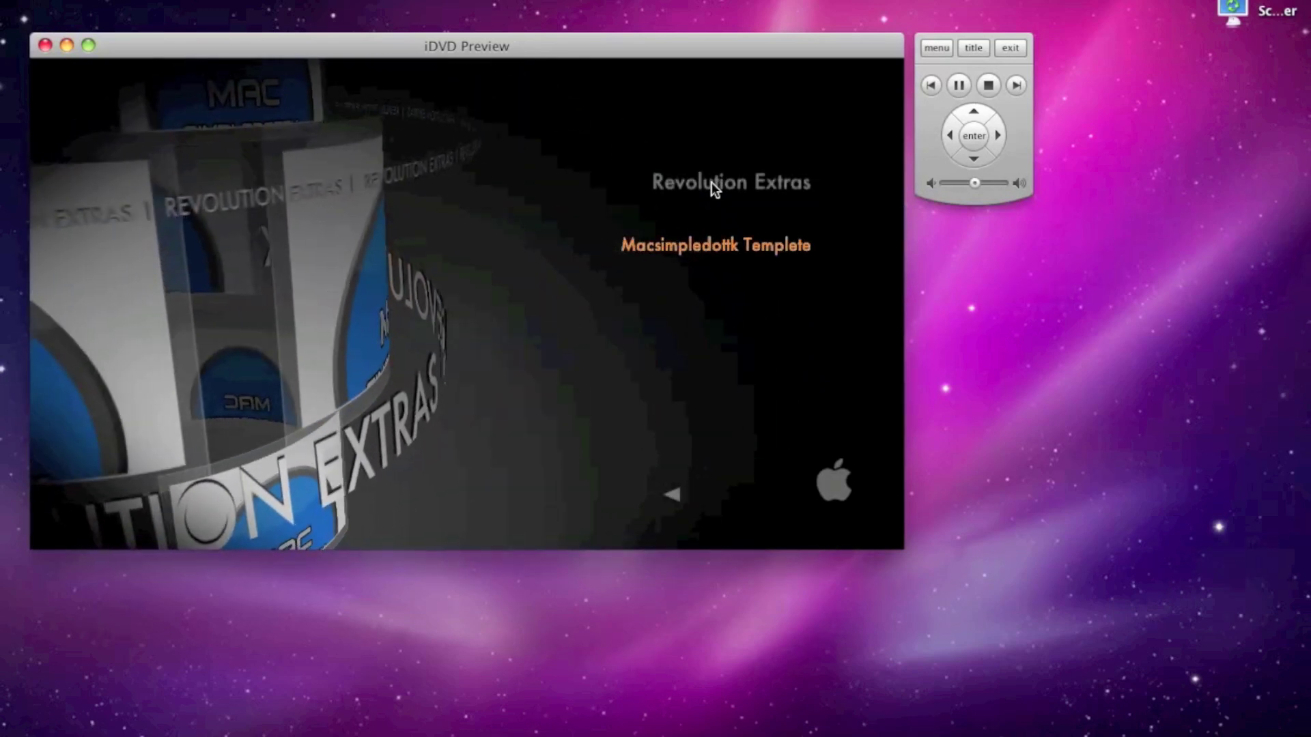
left_click(698, 244)
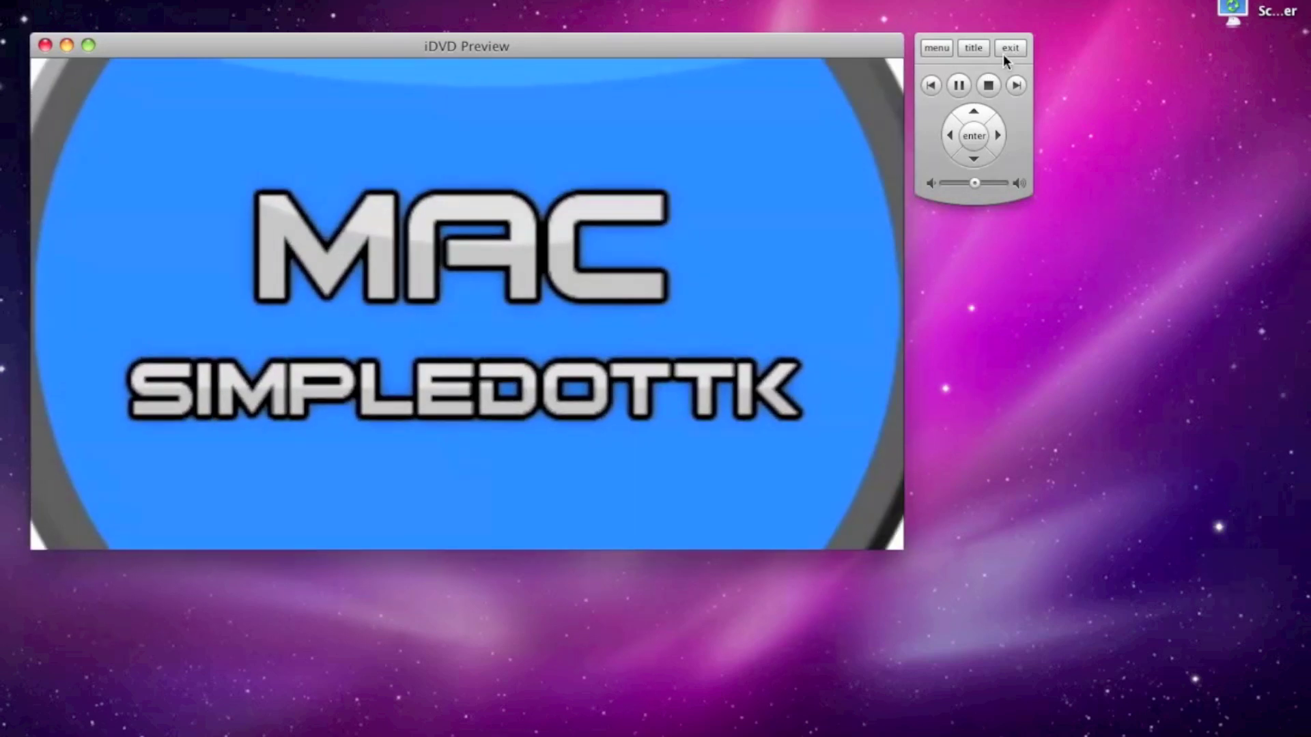
left_click(1007, 51)
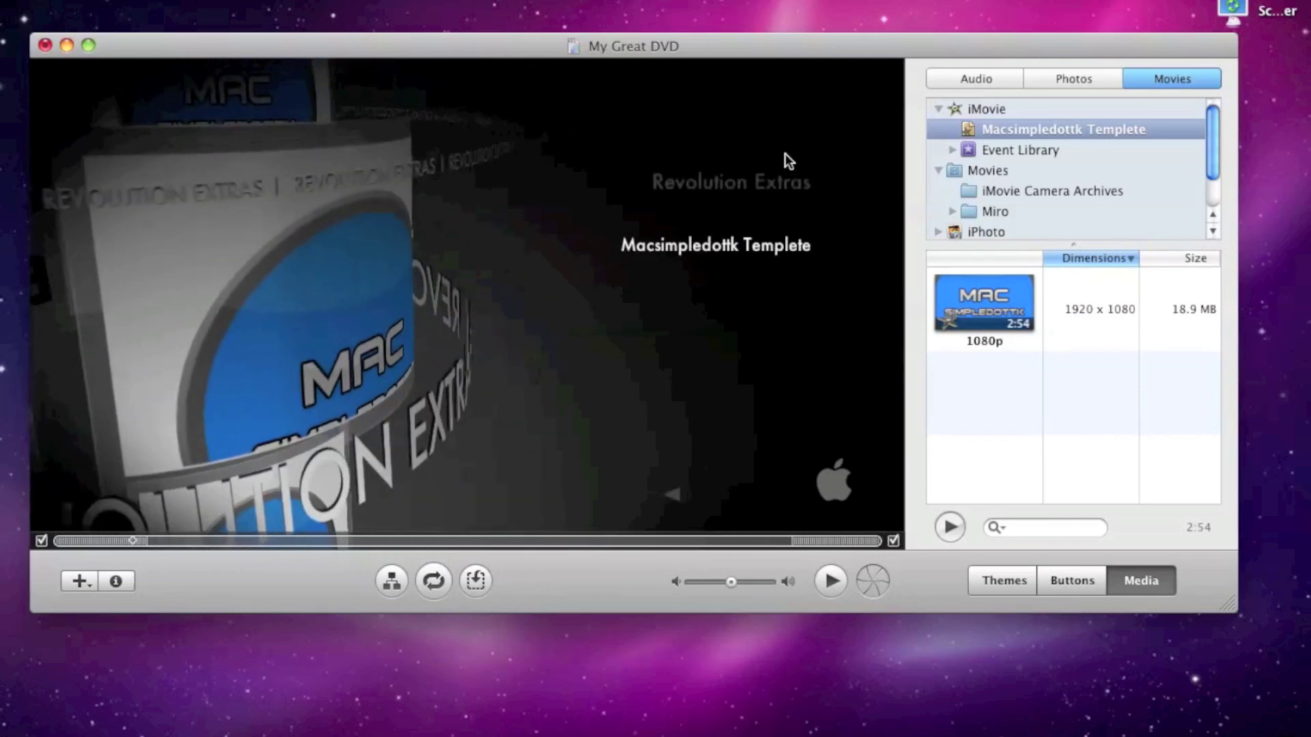
Step: Replace the Revolution Extras title text with 'Macsimpledottk Special Features'
left_click(782, 182)
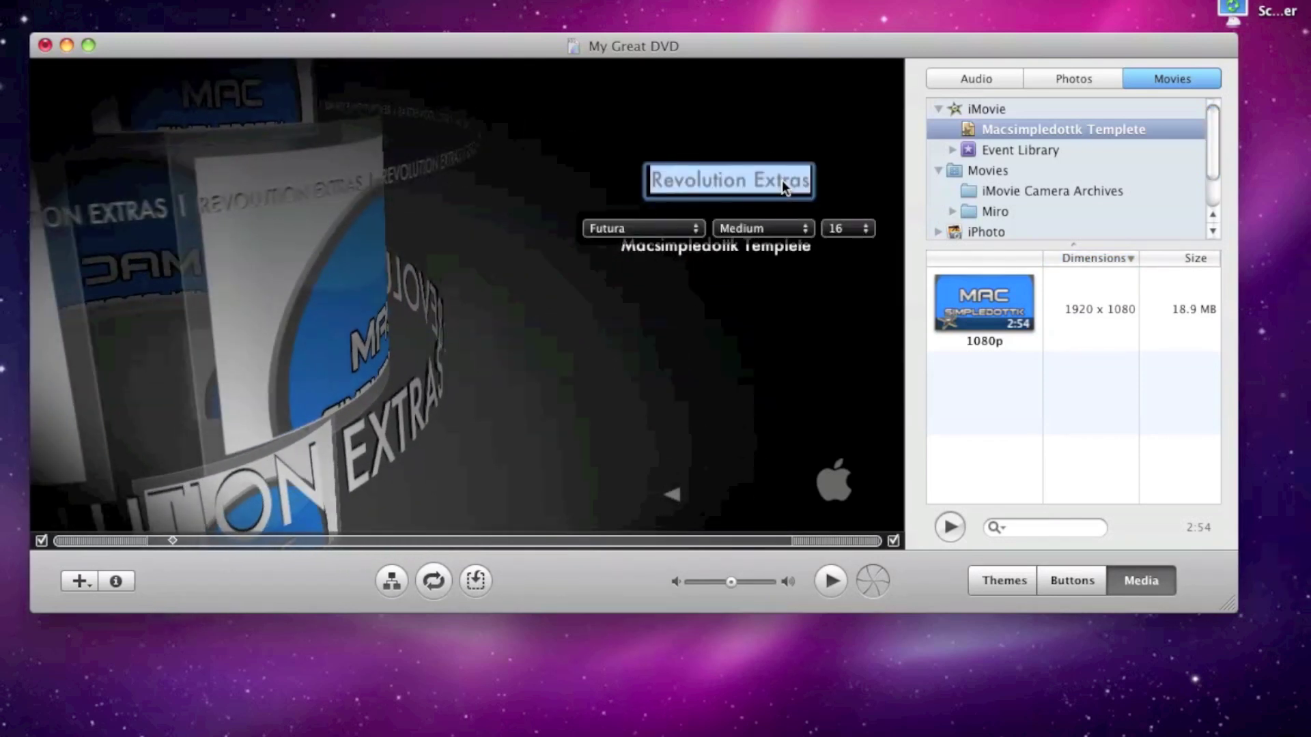
left_click(791, 183)
key("super+a")
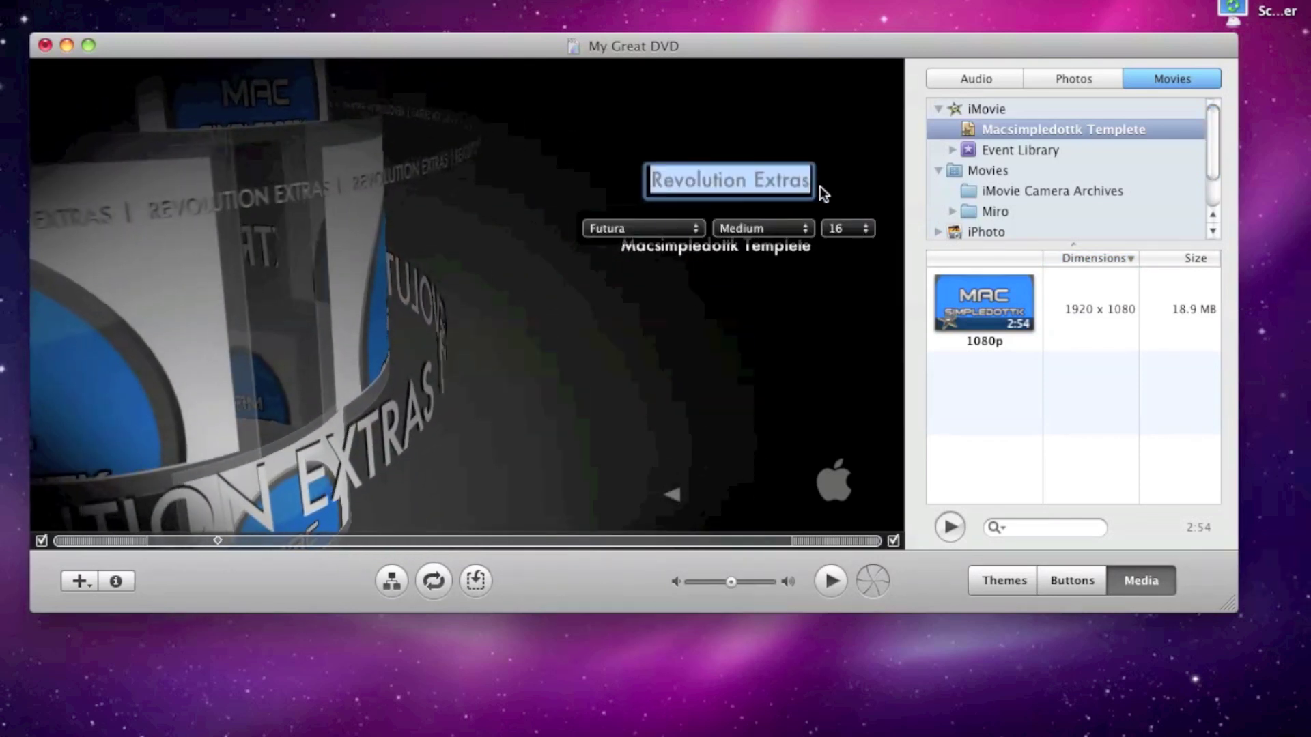
key("BackSpace")
type("M")
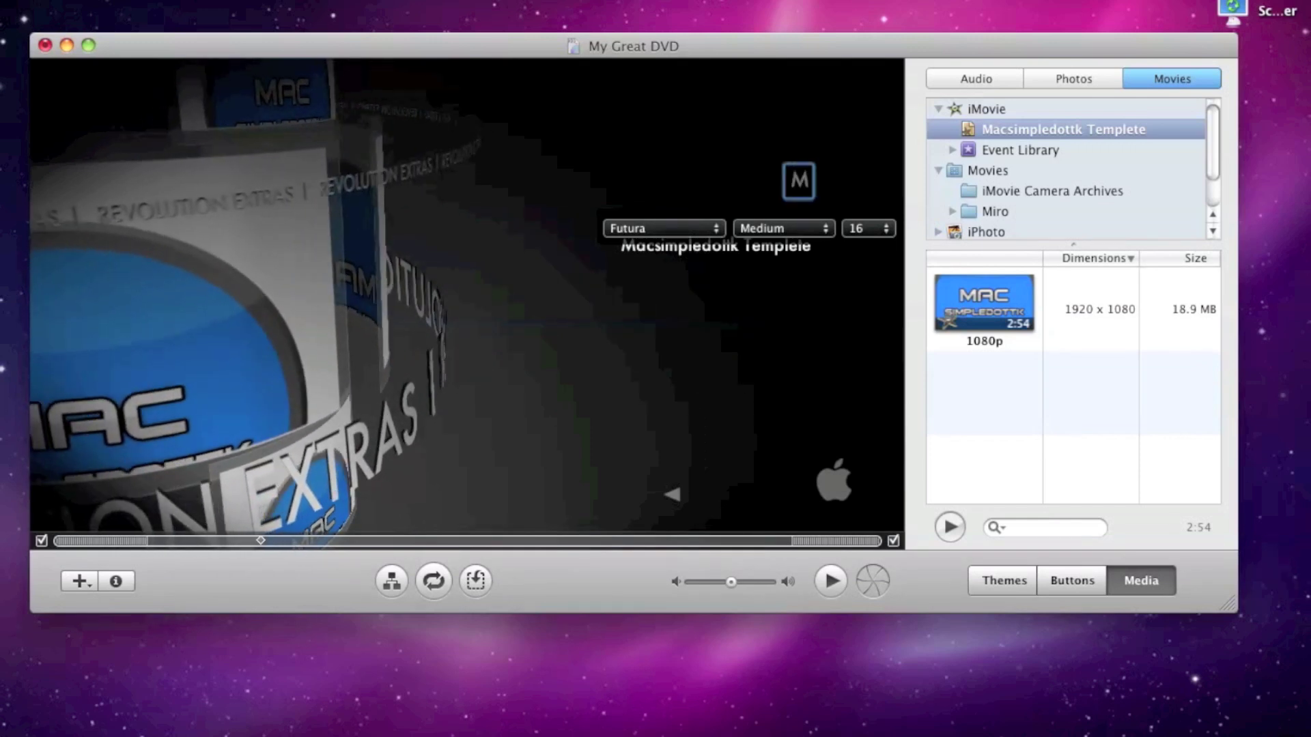
type("acsim")
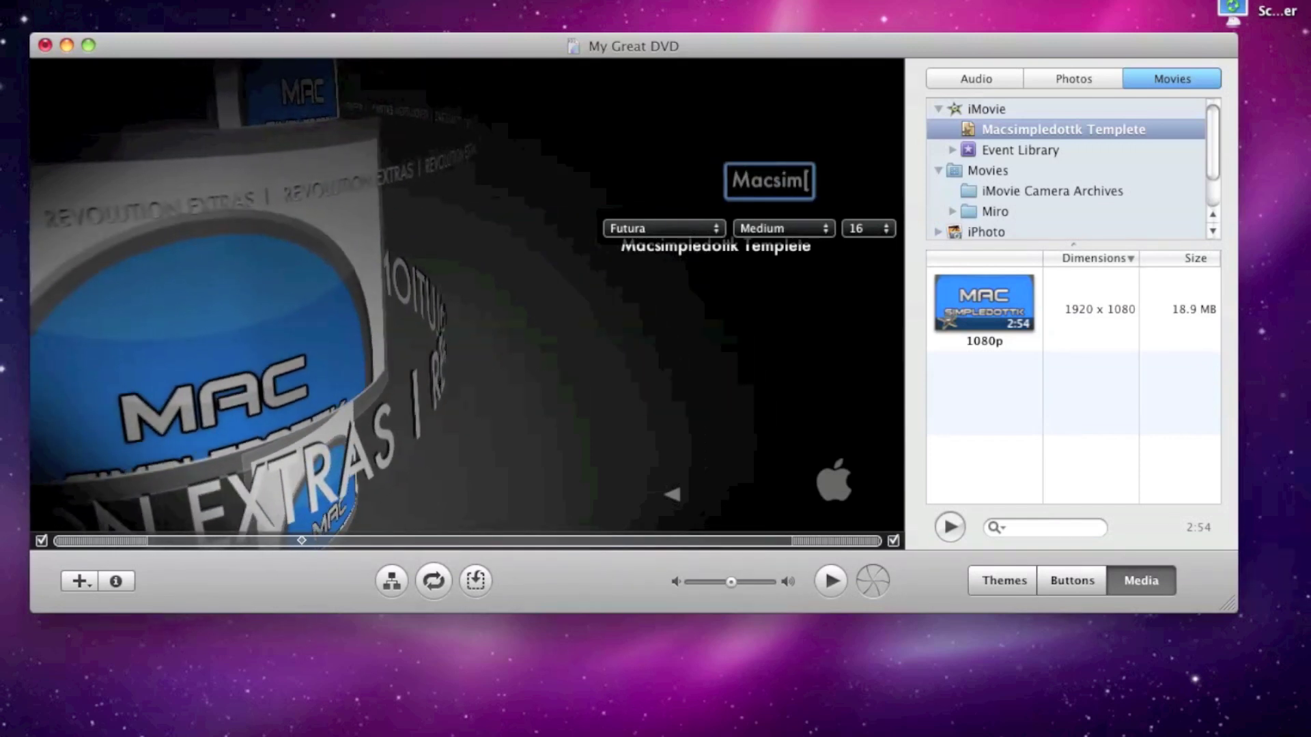
type("pledottk")
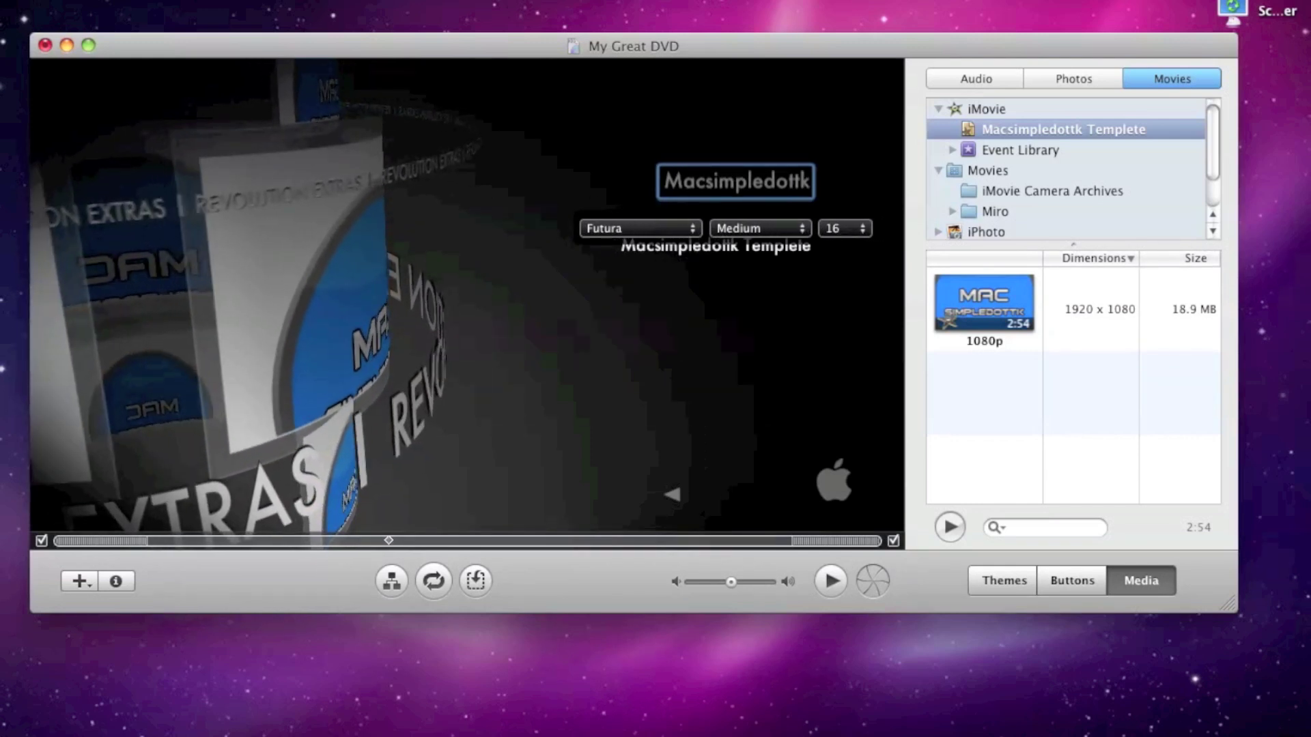
type(" Special")
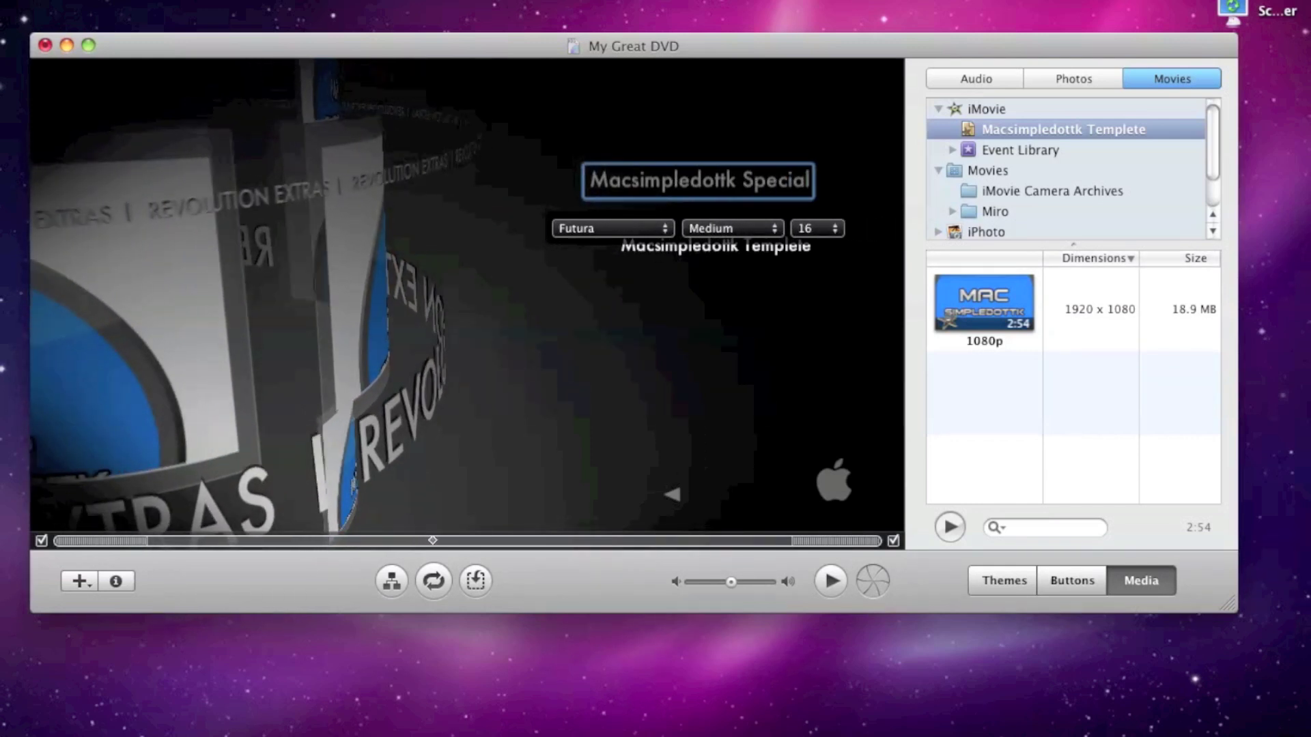
type(" Featu")
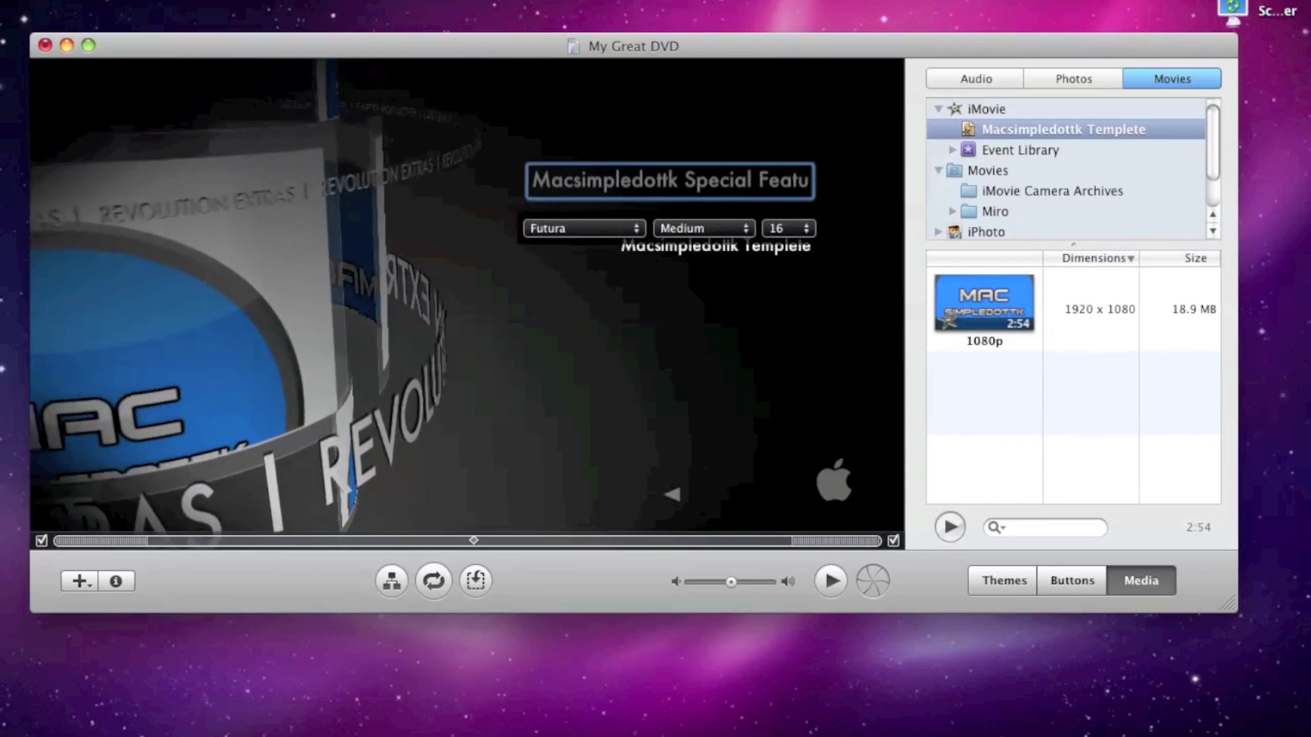
type("res")
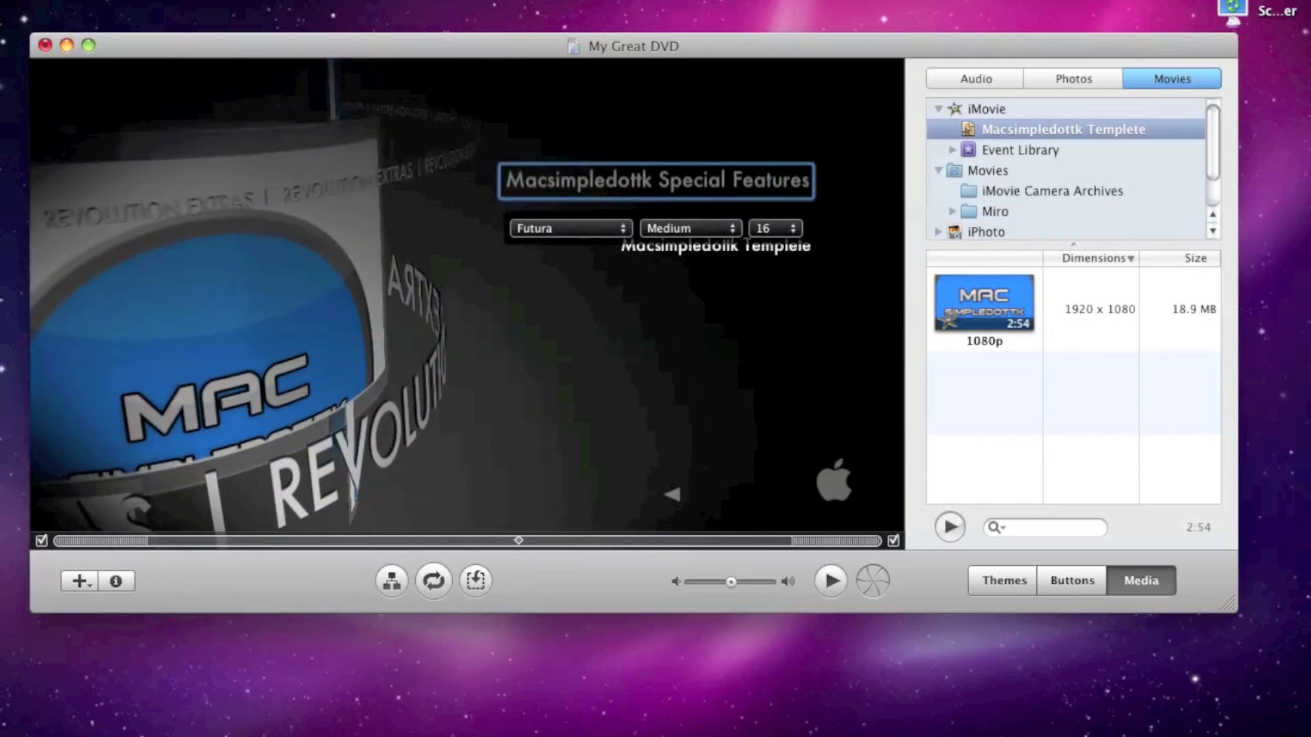
left_click(751, 309)
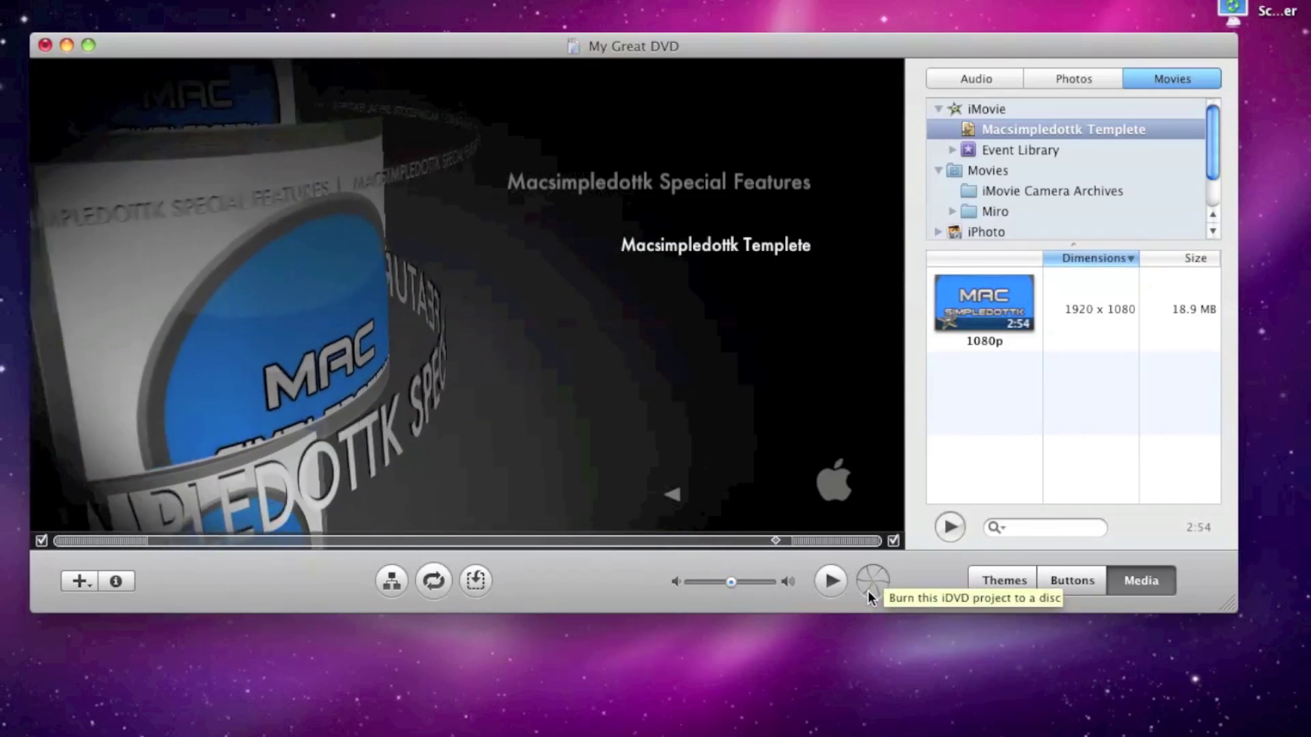
Step: Toggle the menu's ending animation off and back on, start the burn, then cancel the blank-disc request
left_click(893, 540)
left_click(894, 540)
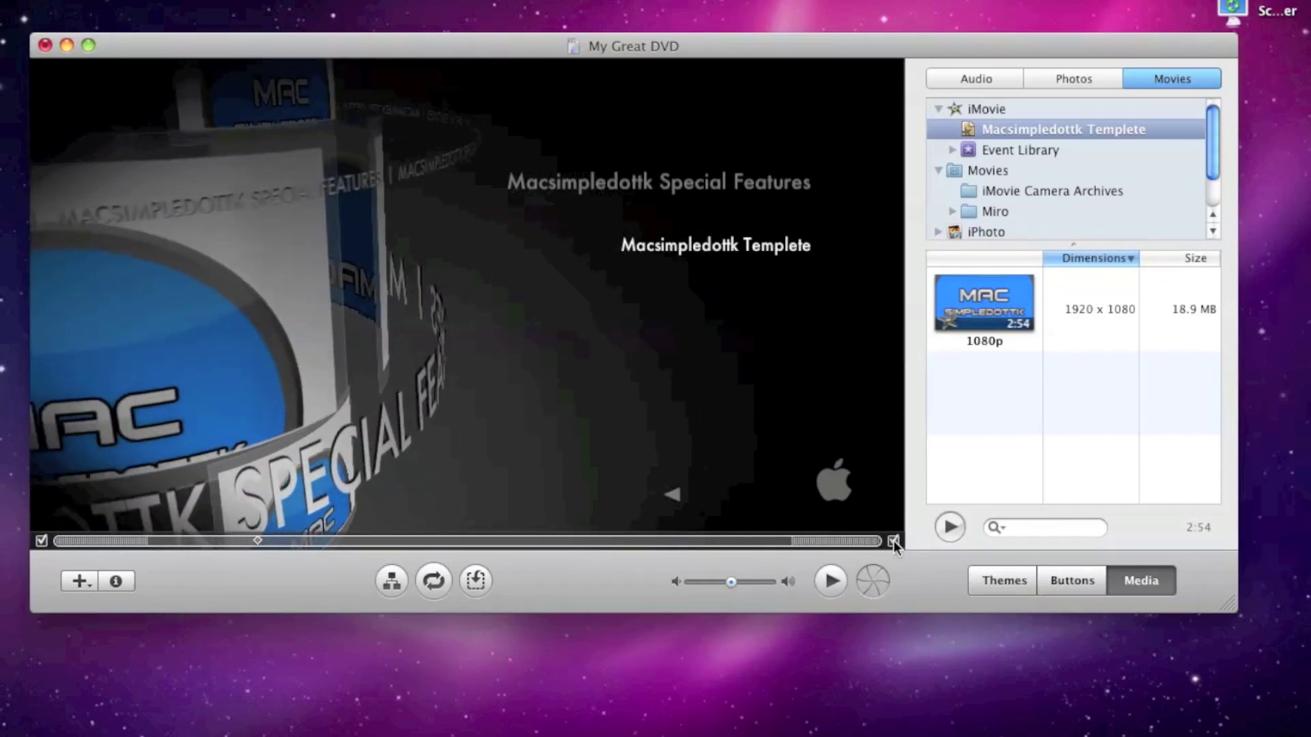
left_click(870, 589)
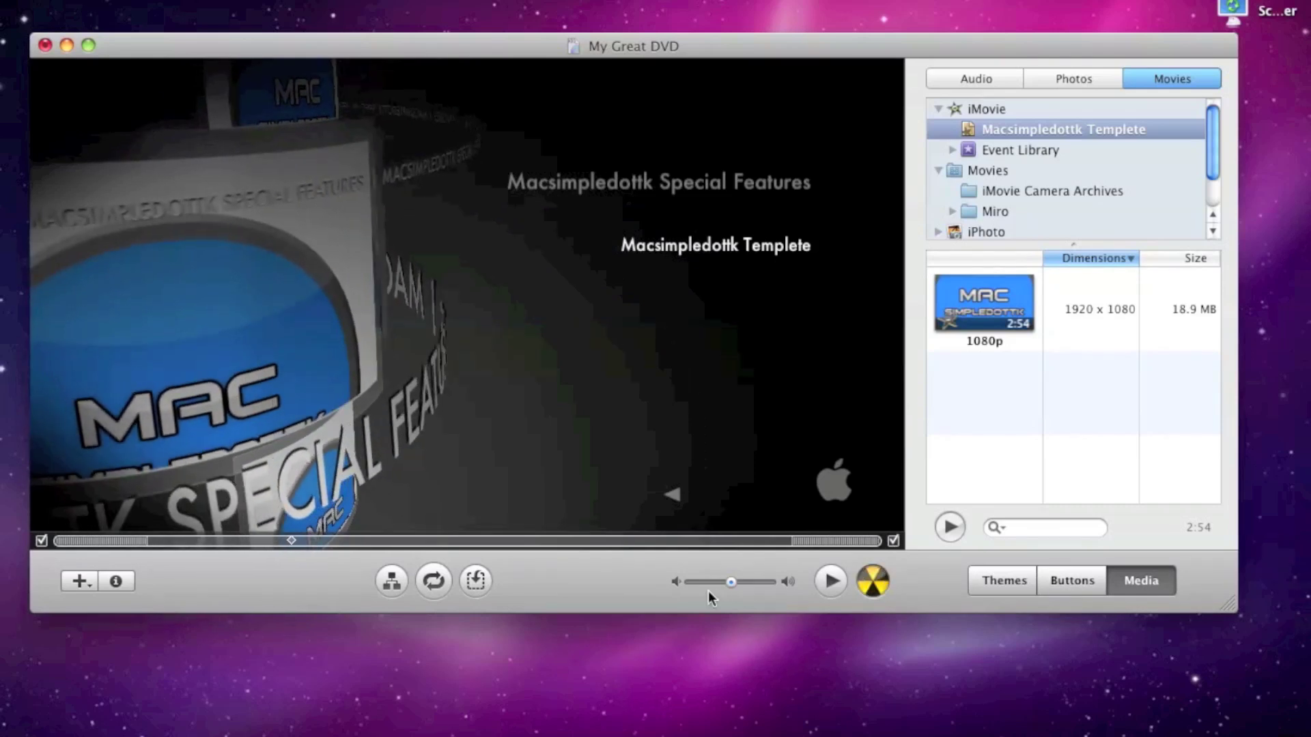
left_click(877, 586)
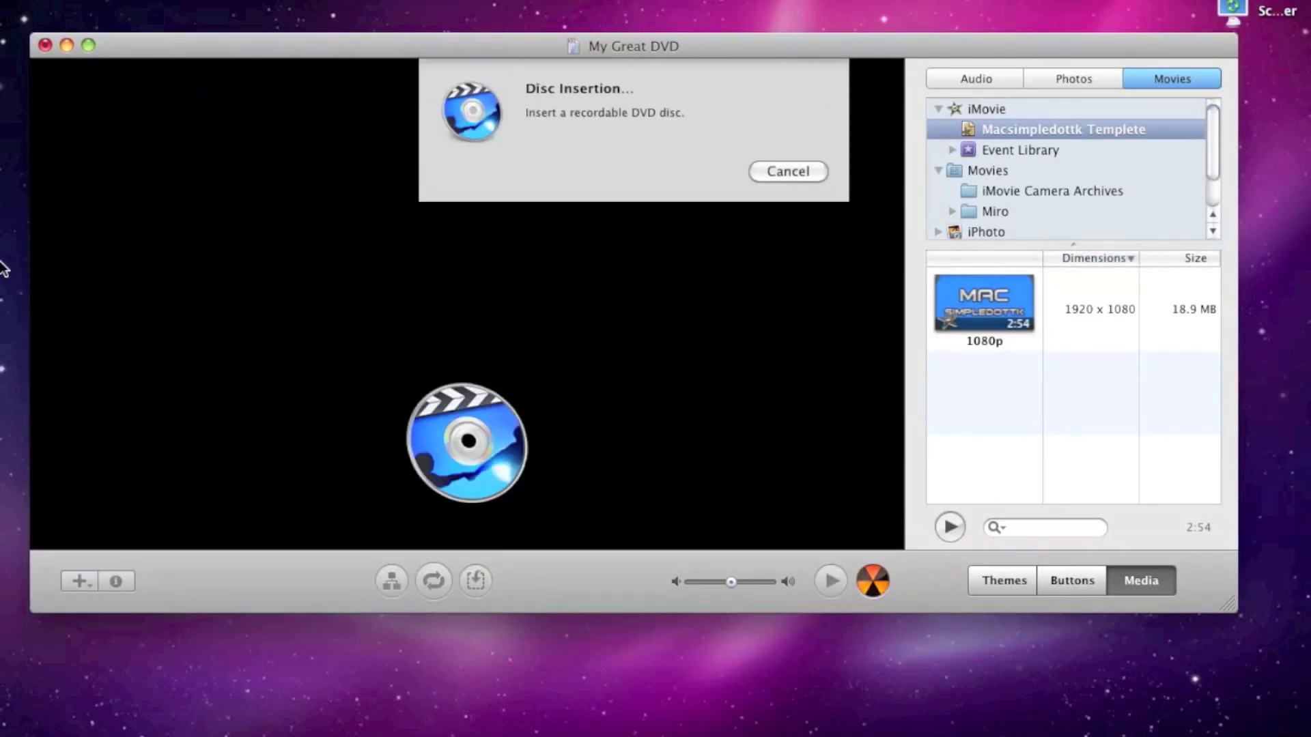
left_click(788, 171)
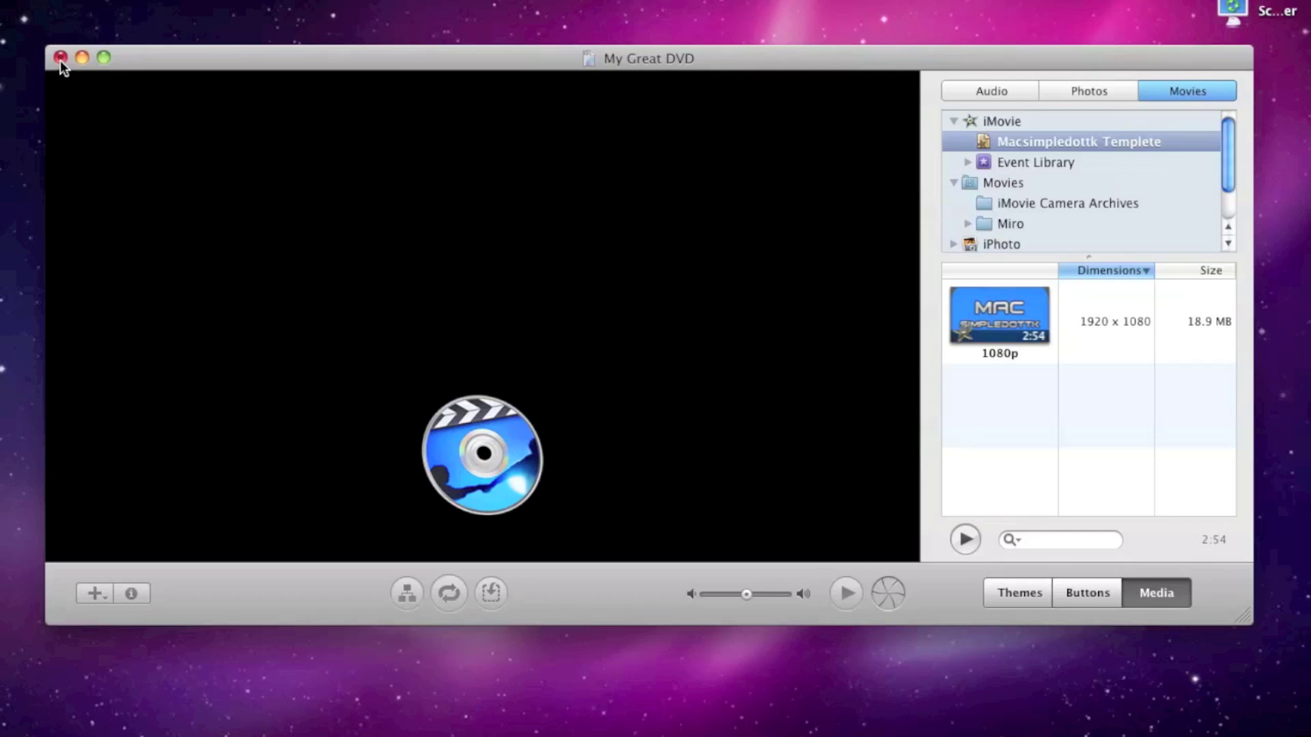
Step: Close the My Great DVD project without saving changes
left_click(60, 57)
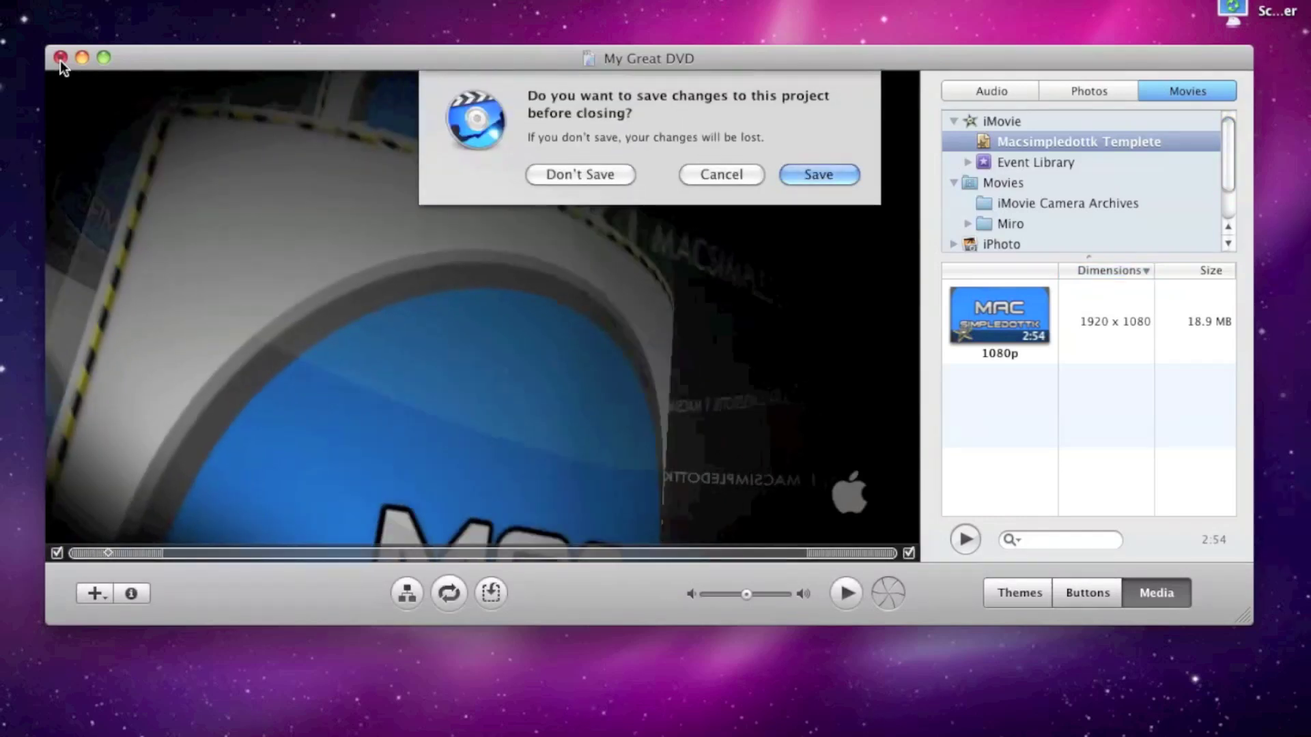
left_click(564, 175)
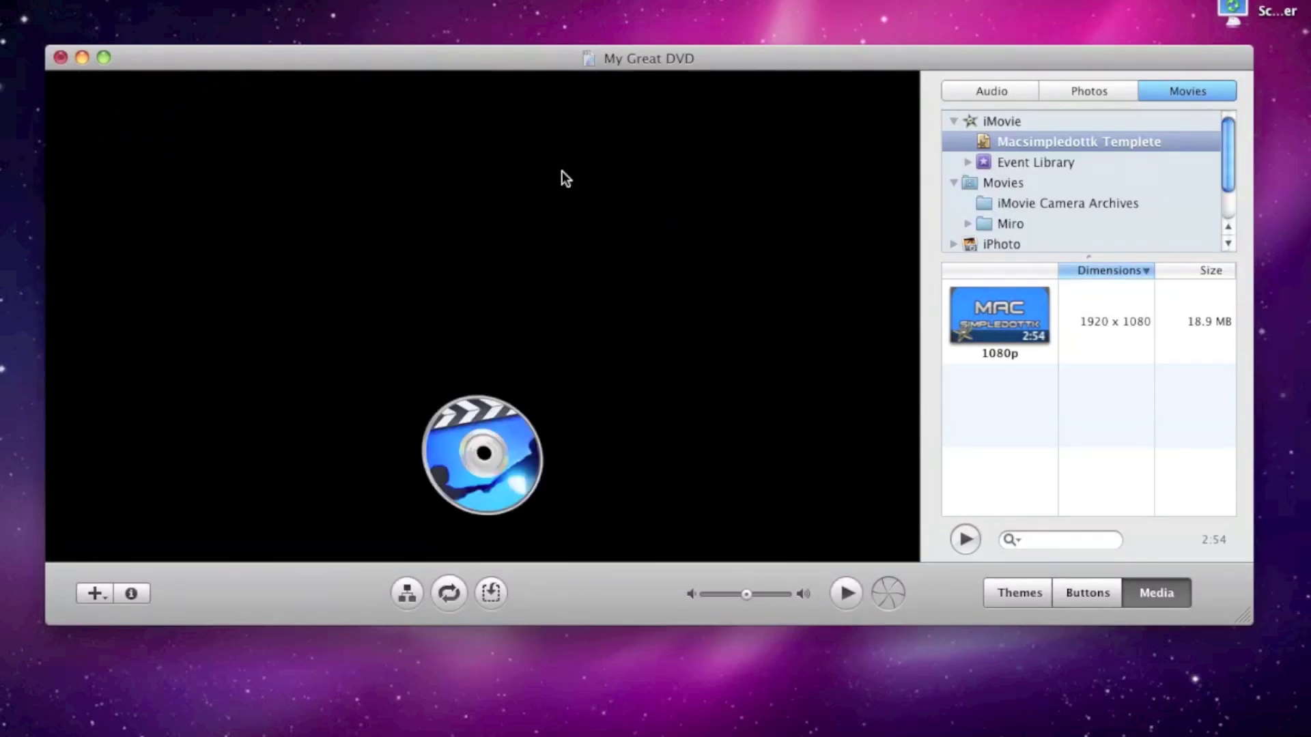